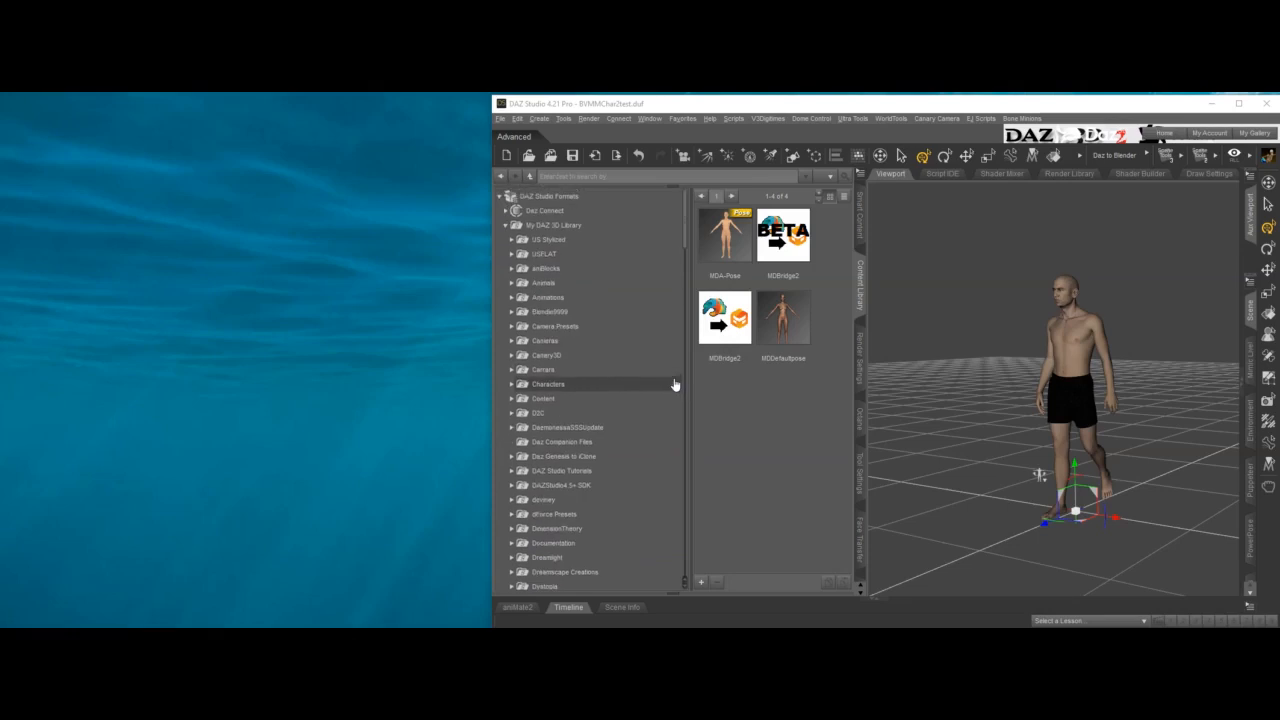
Launch the beta MDBridge2 script from the MDBridge library folder, dismiss its help message and reposition its dialog in full view
scroll(620, 335, "down", 8)
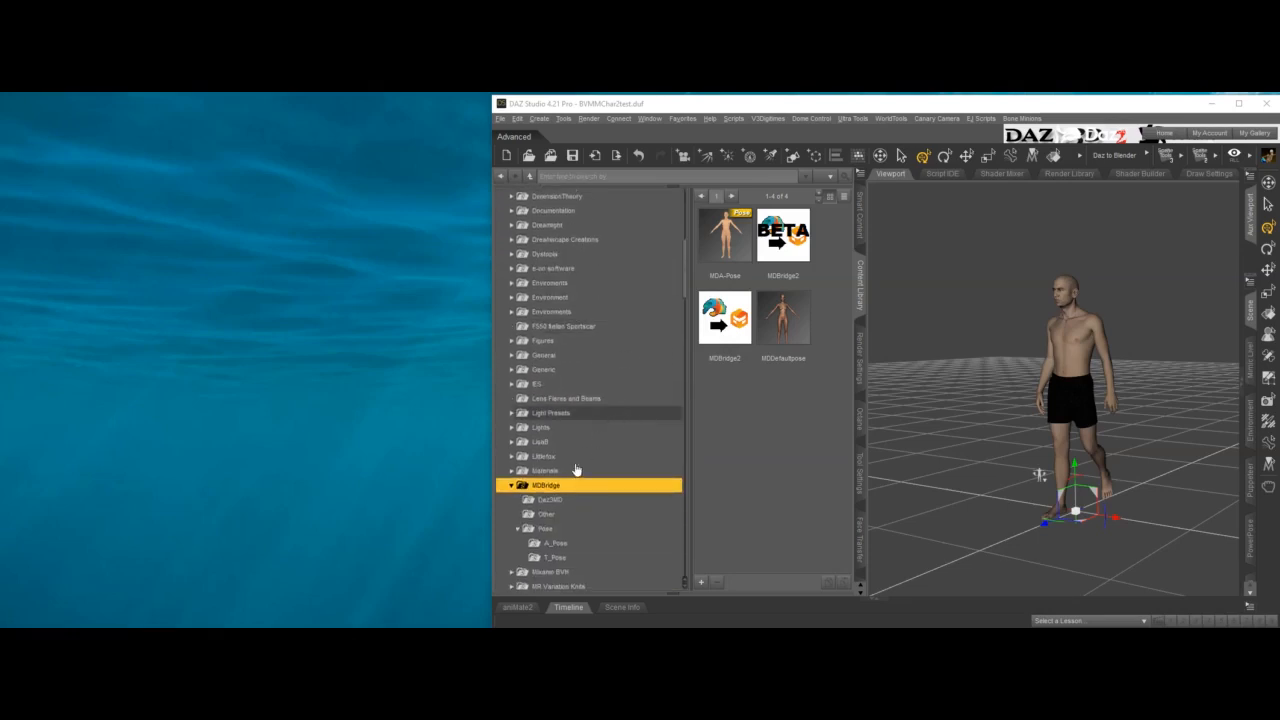
scroll(575, 480, "down", 2)
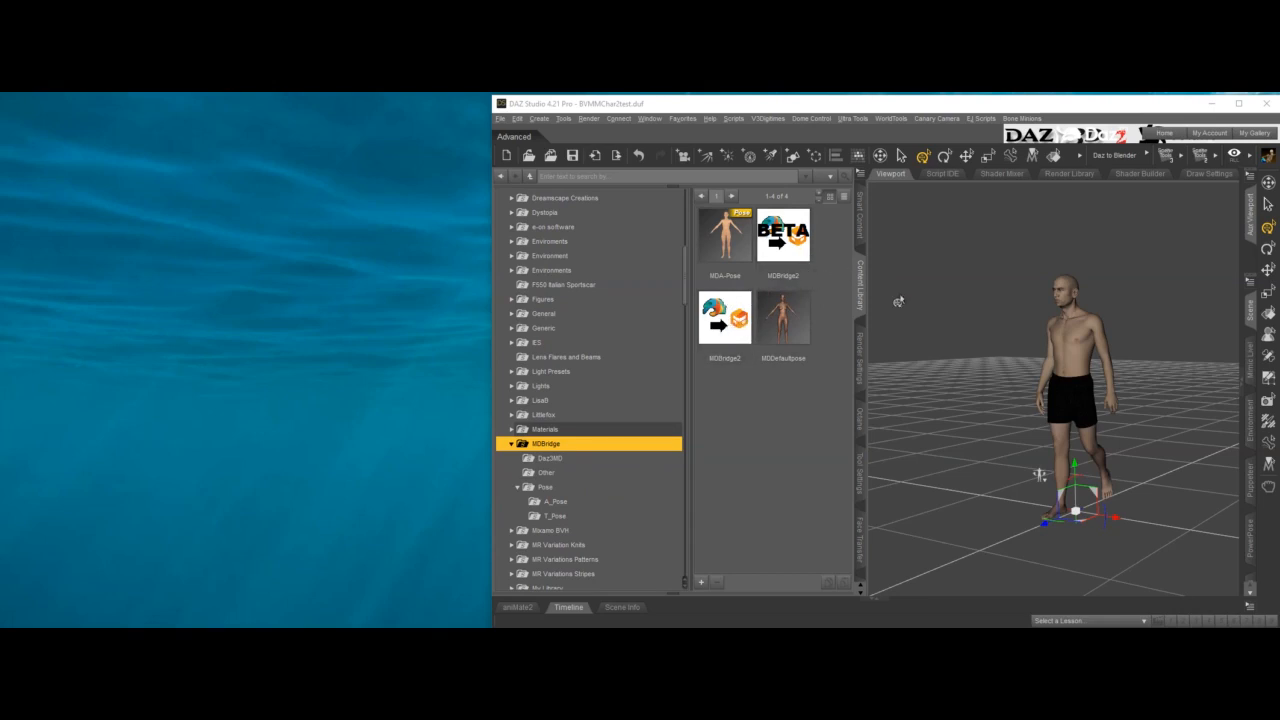
scroll(1010, 362, "up", 1)
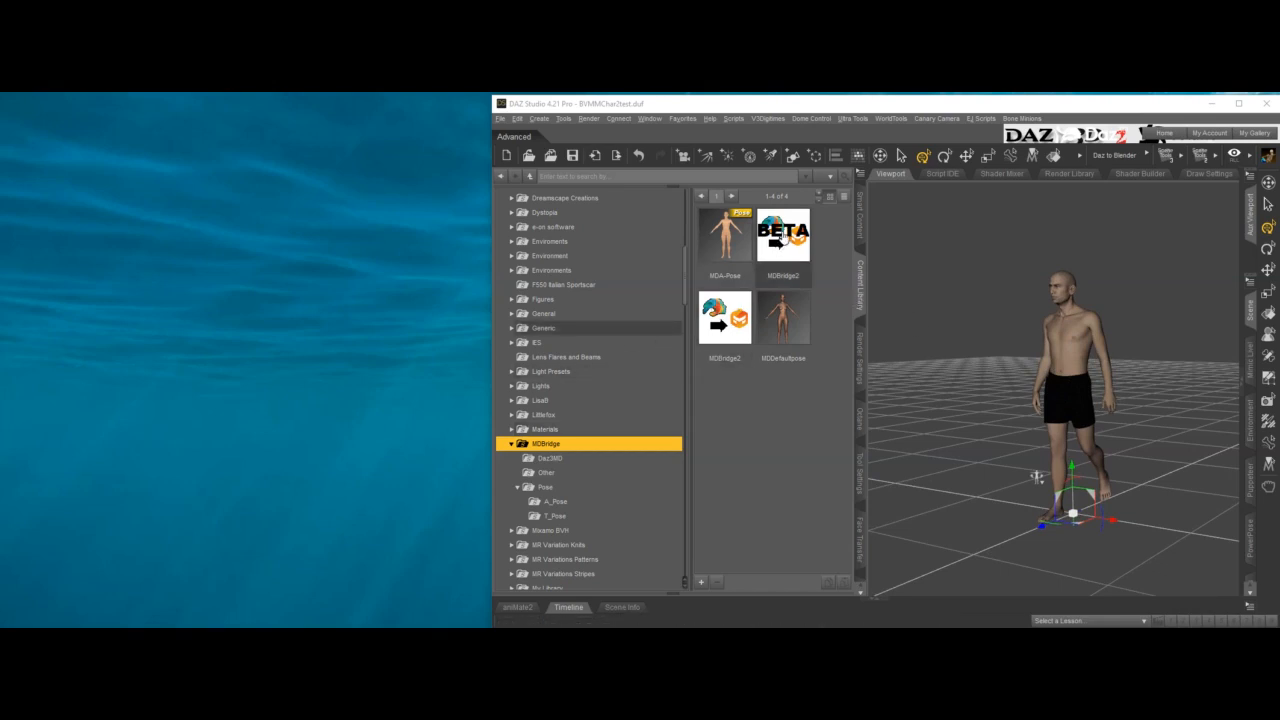
left_click(784, 233)
double_click(783, 236)
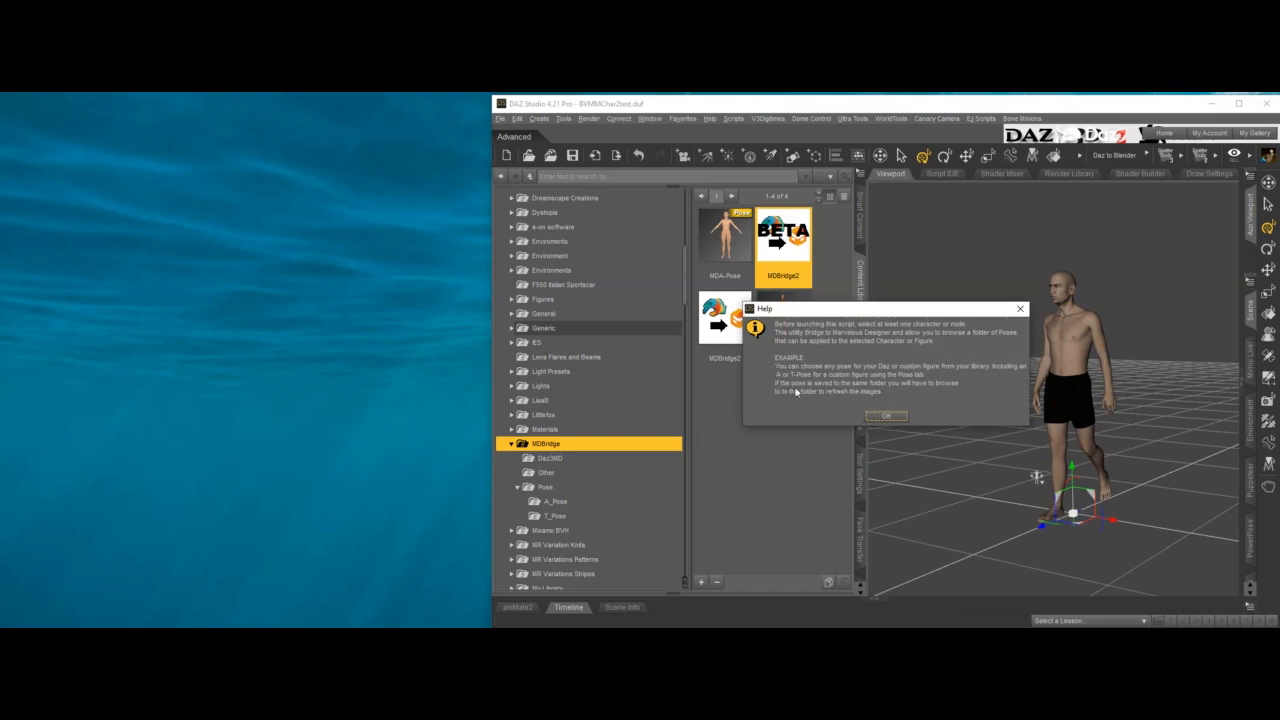
left_click(895, 420)
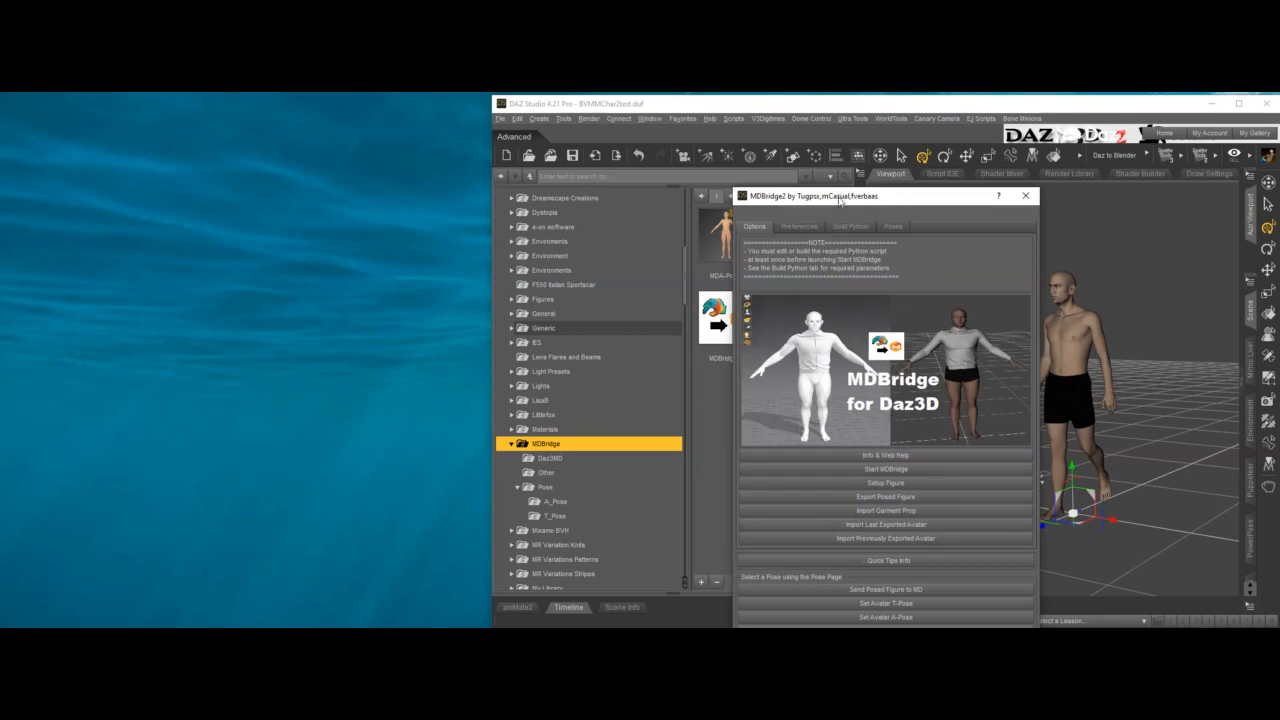
left_click_drag(841, 196, 811, 142)
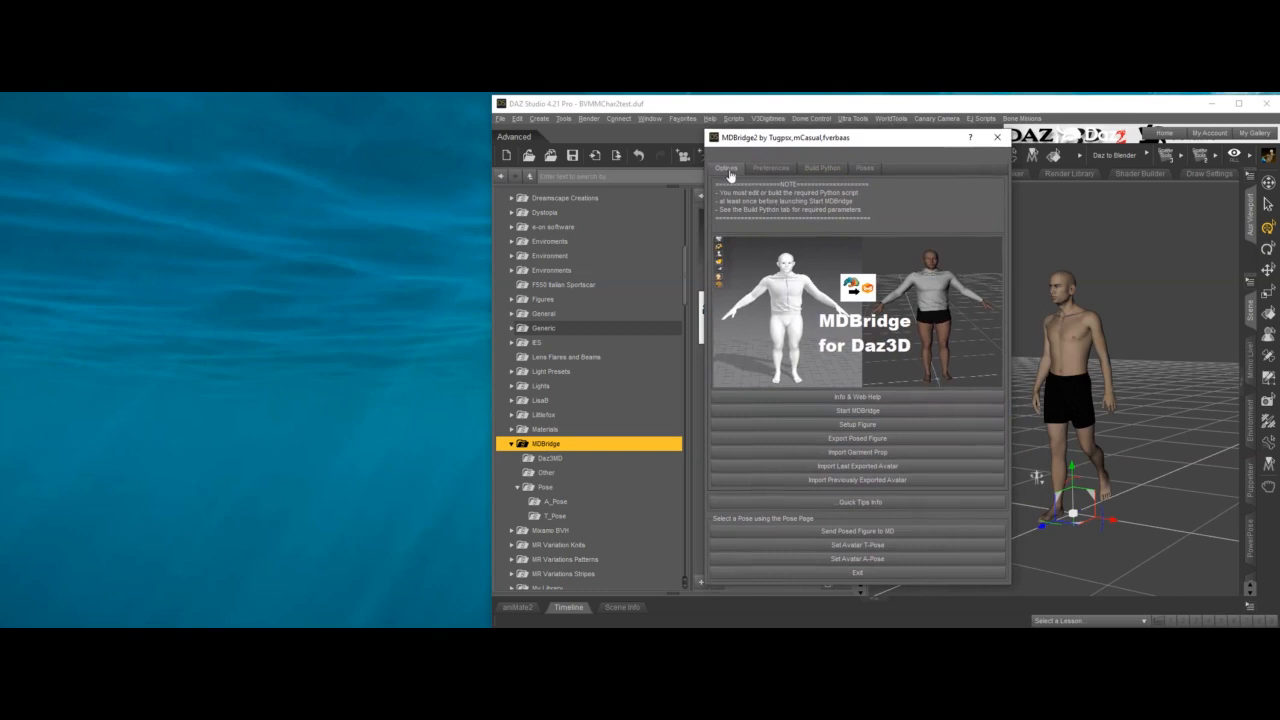
Load a folder of poses on the bridge's Poses page, viewing the Preferences and Build Python pages on the way
left_click(768, 174)
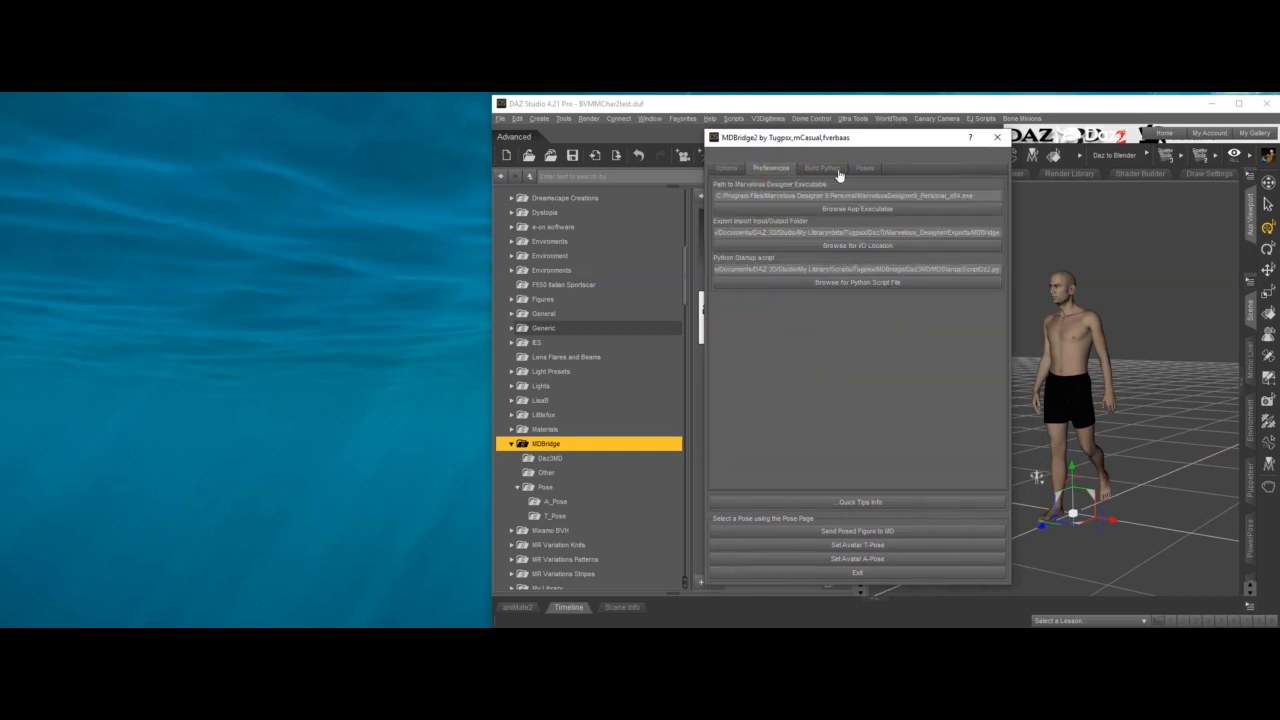
left_click(832, 172)
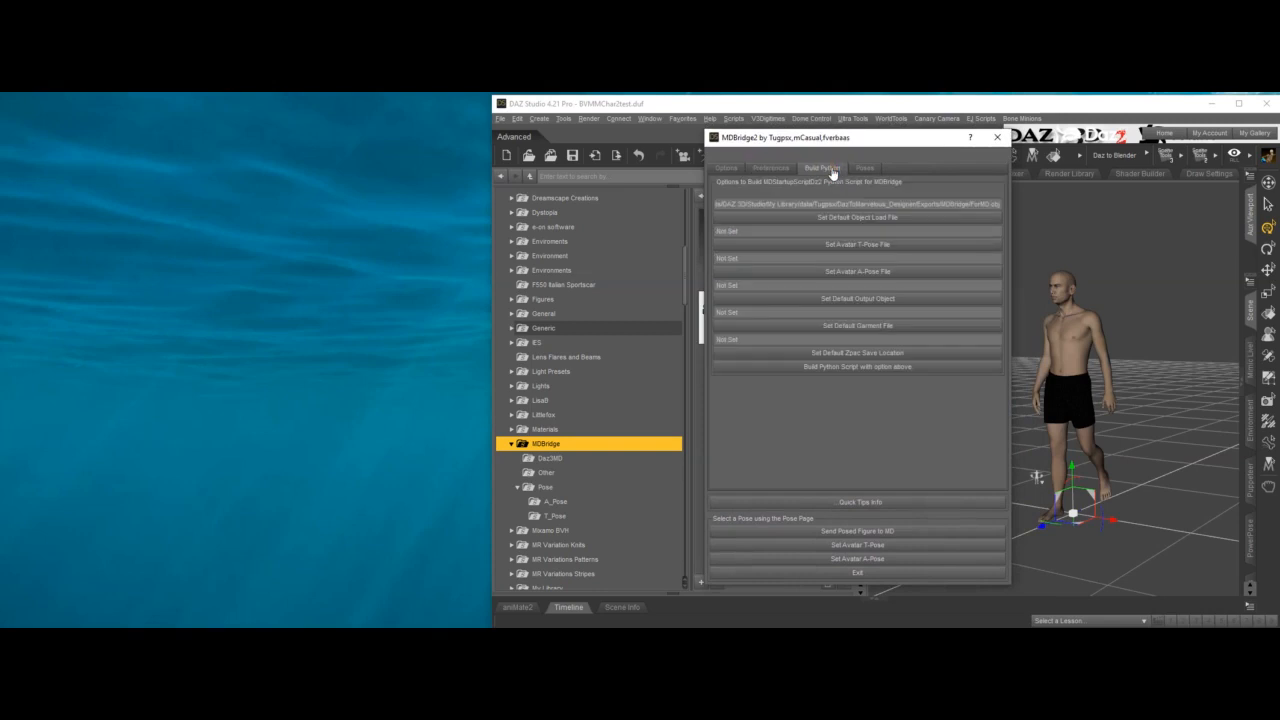
left_click(869, 173)
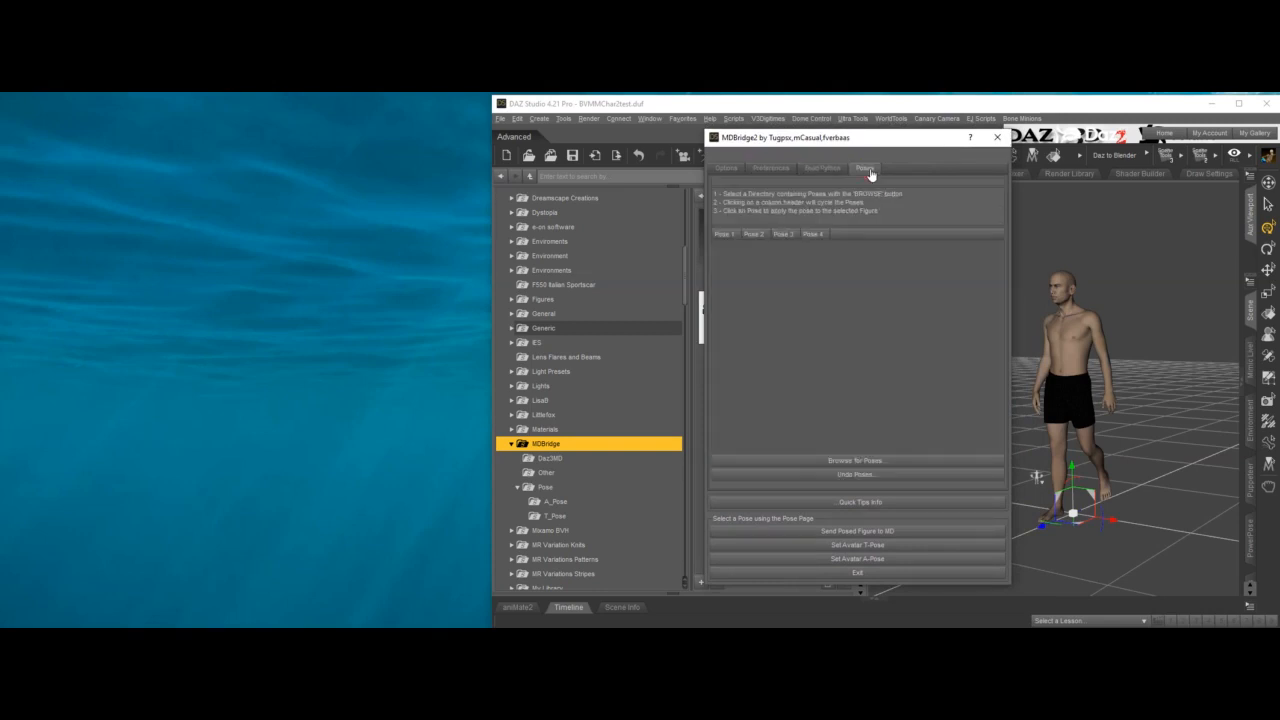
left_click(857, 461)
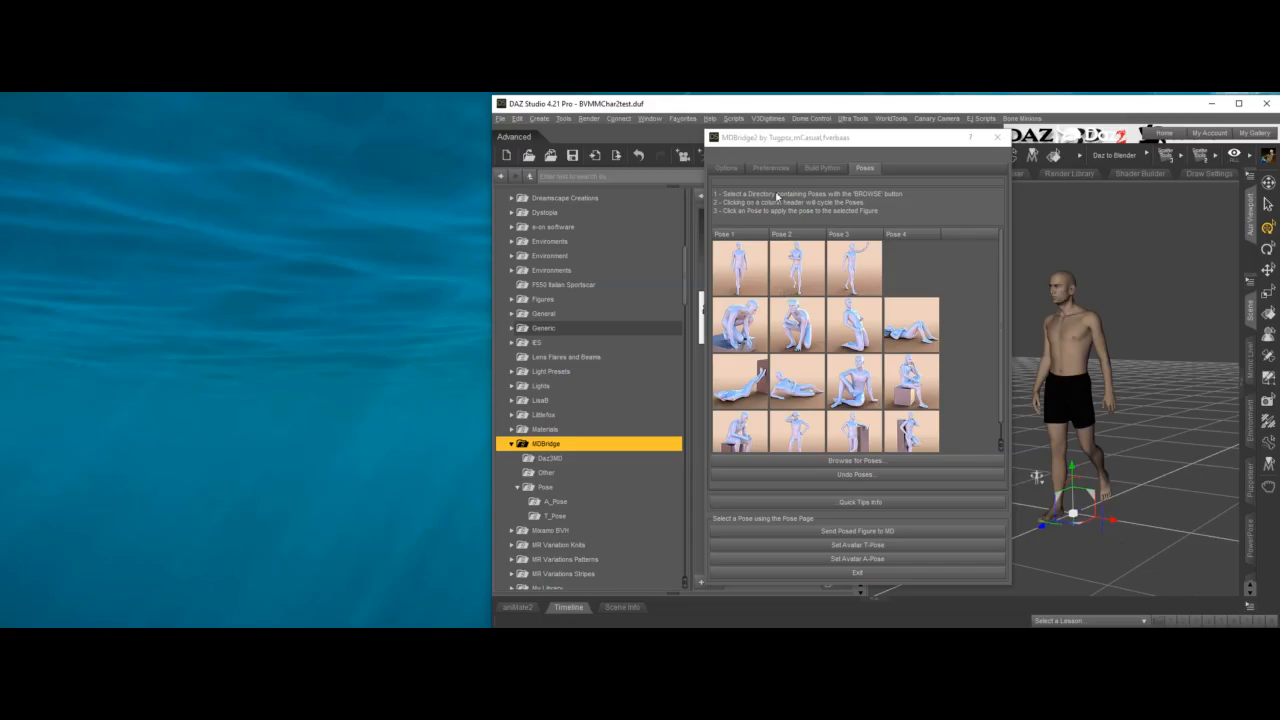
Review the Marvelous Designer path, export folder and startup script preferences and the Build Python options, and return to the main bridge options
left_click(730, 170)
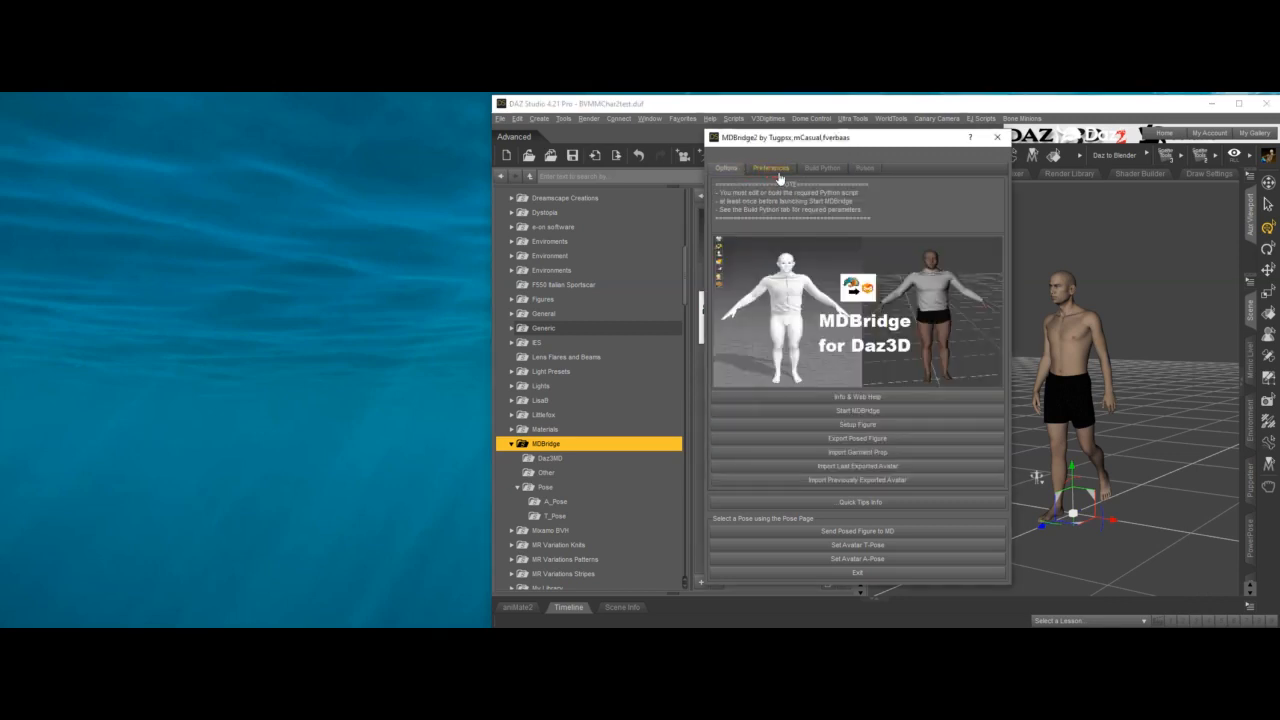
left_click(777, 172)
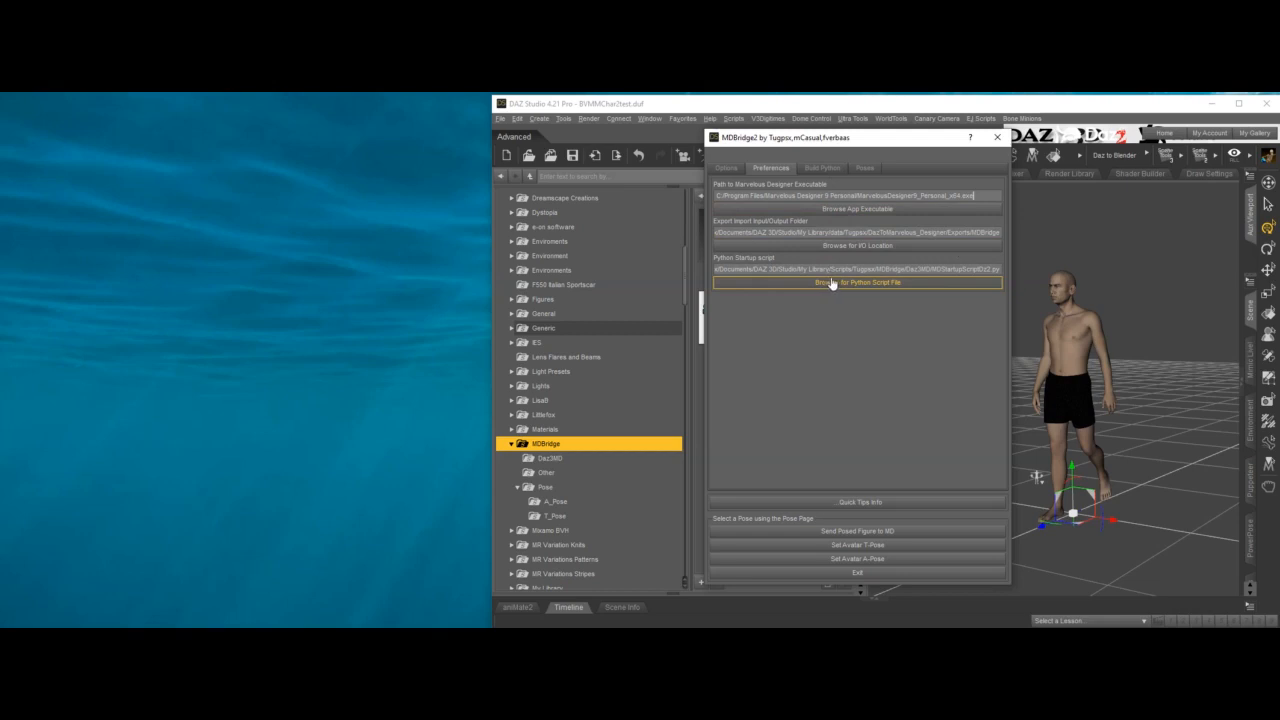
left_click(823, 168)
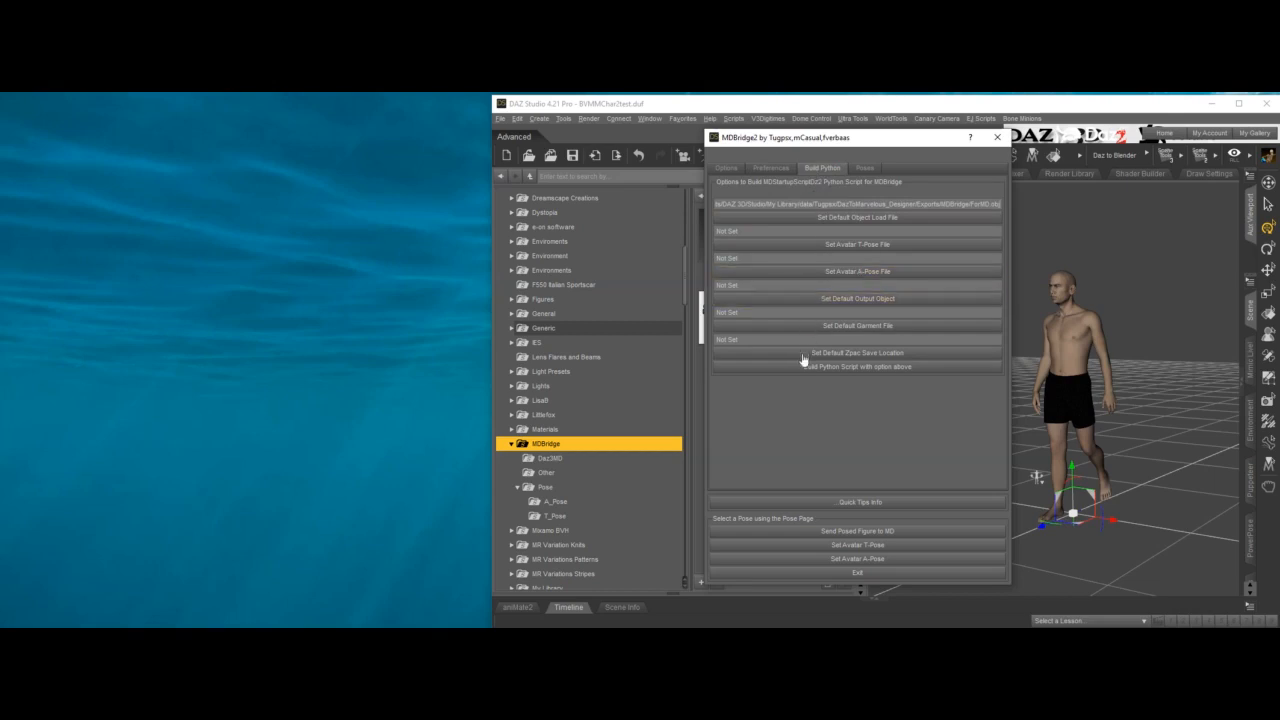
left_click(733, 171)
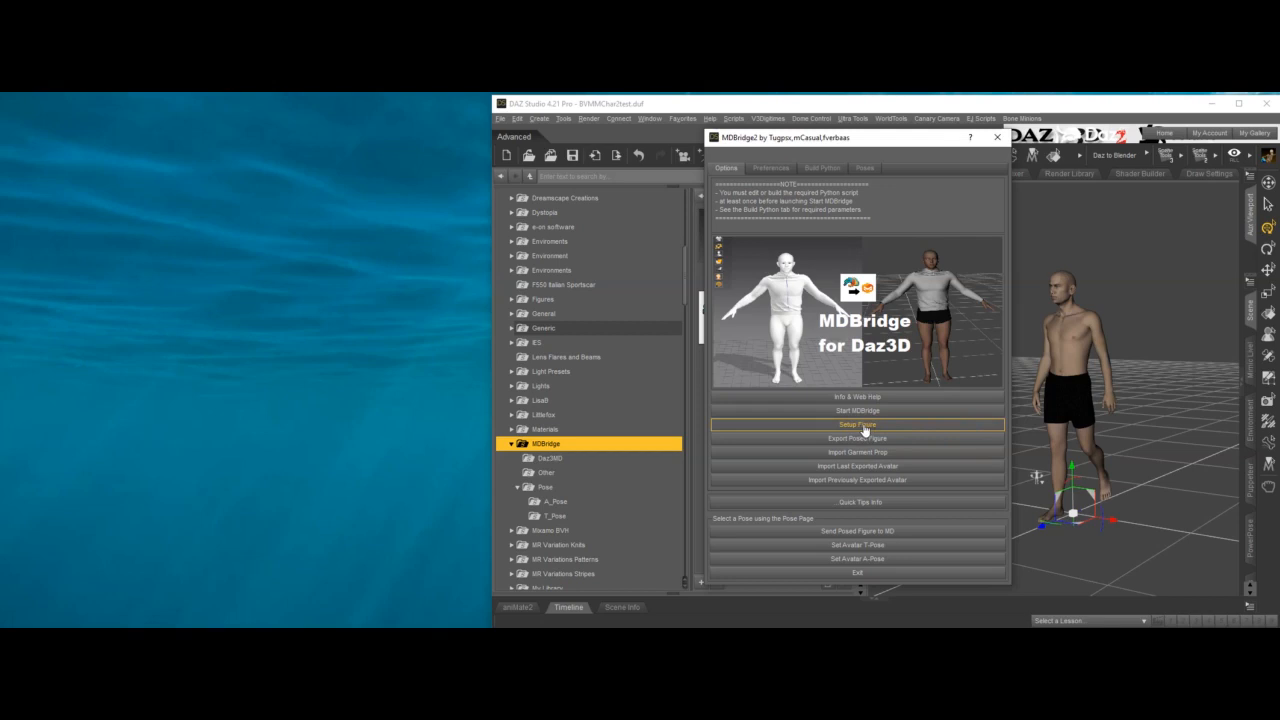
Run Setup Figure on the selected character, start MDBridge to switch to Marvelous Designer, and close its welcome window
left_click(865, 428)
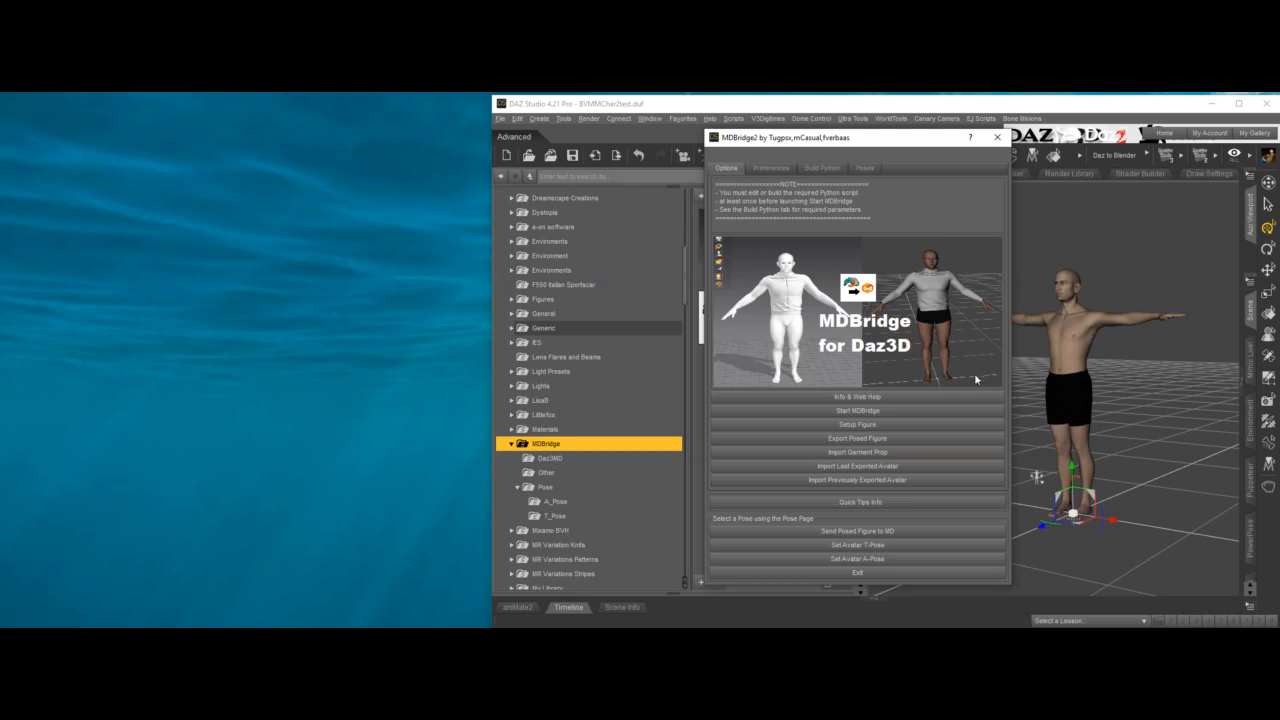
left_click(866, 414)
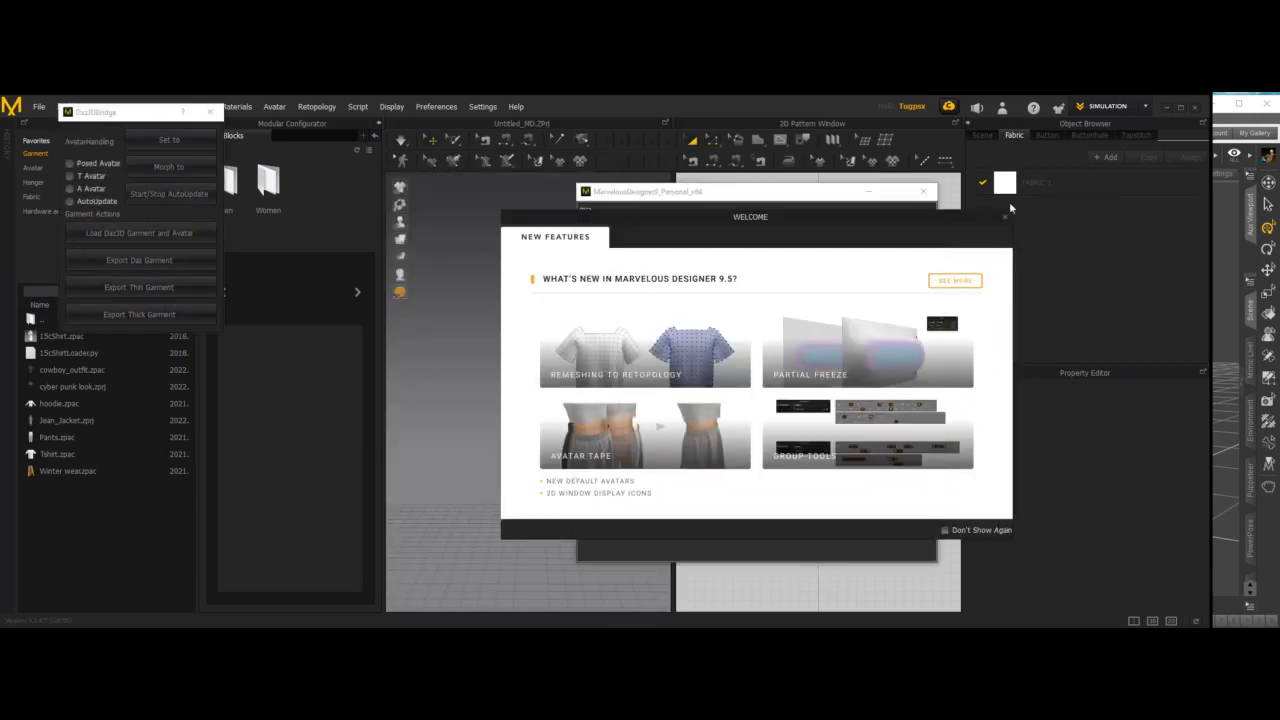
left_click(991, 229)
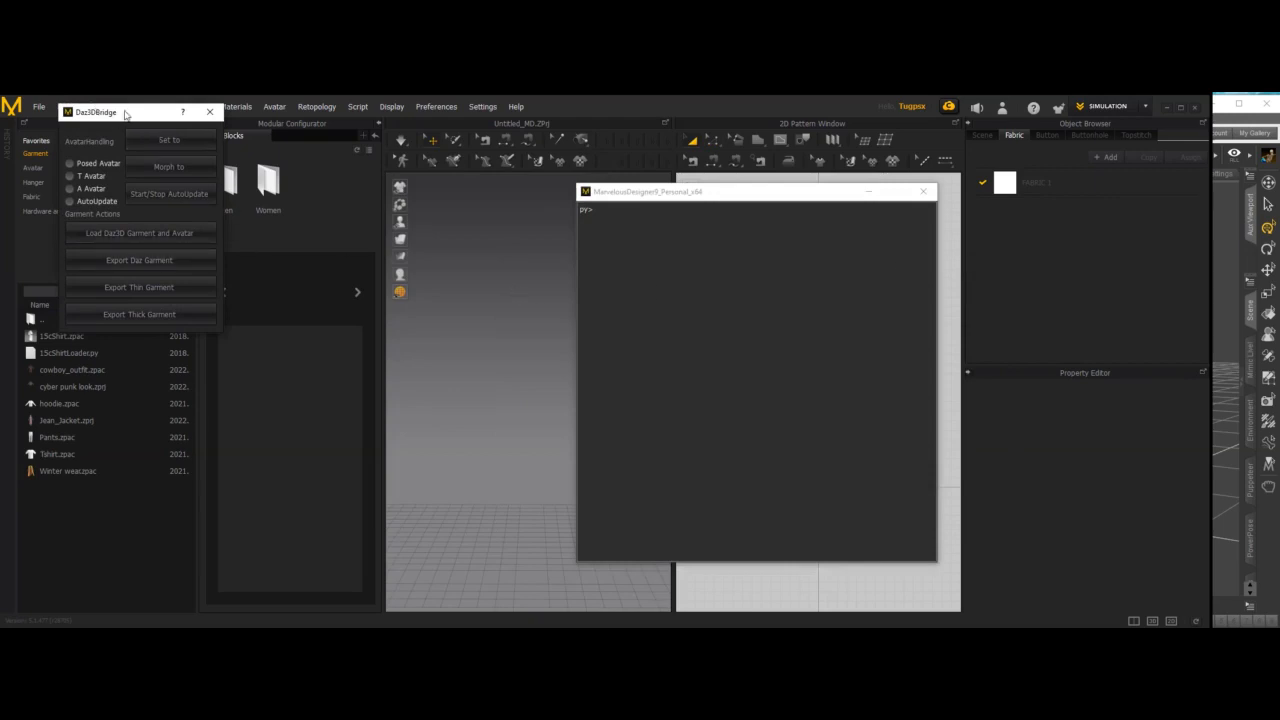
Set the bridge avatar to A Avatar and move the Python console clear of the 3D view
left_click(70, 190)
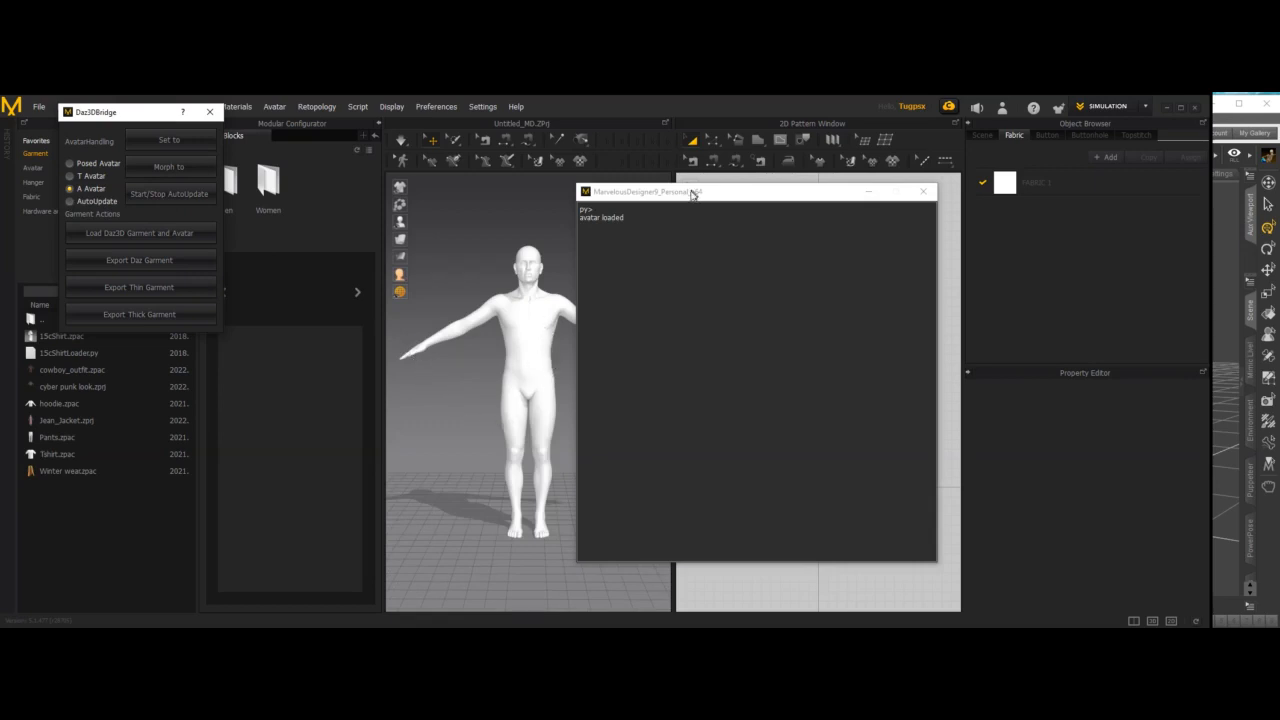
left_click_drag(696, 199, 903, 200)
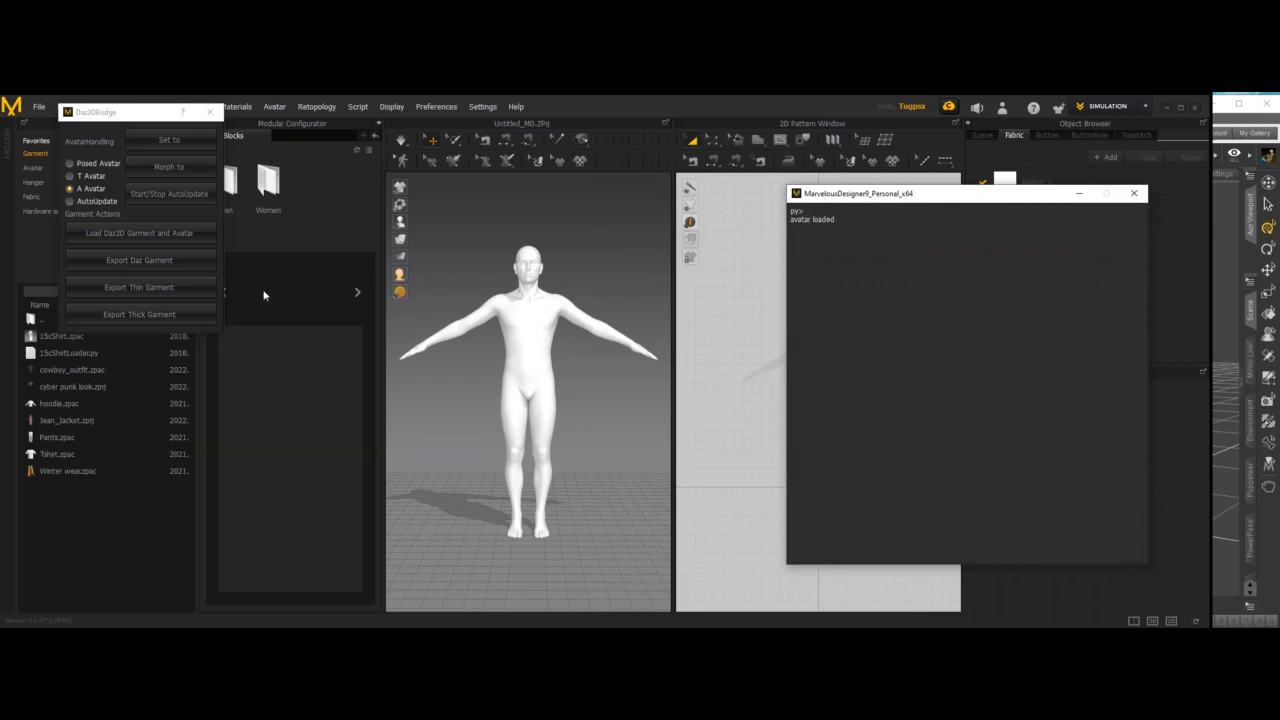
Try morphing the avatar to the T Avatar and the walking pose, and return it to the A Avatar
left_click(71, 177)
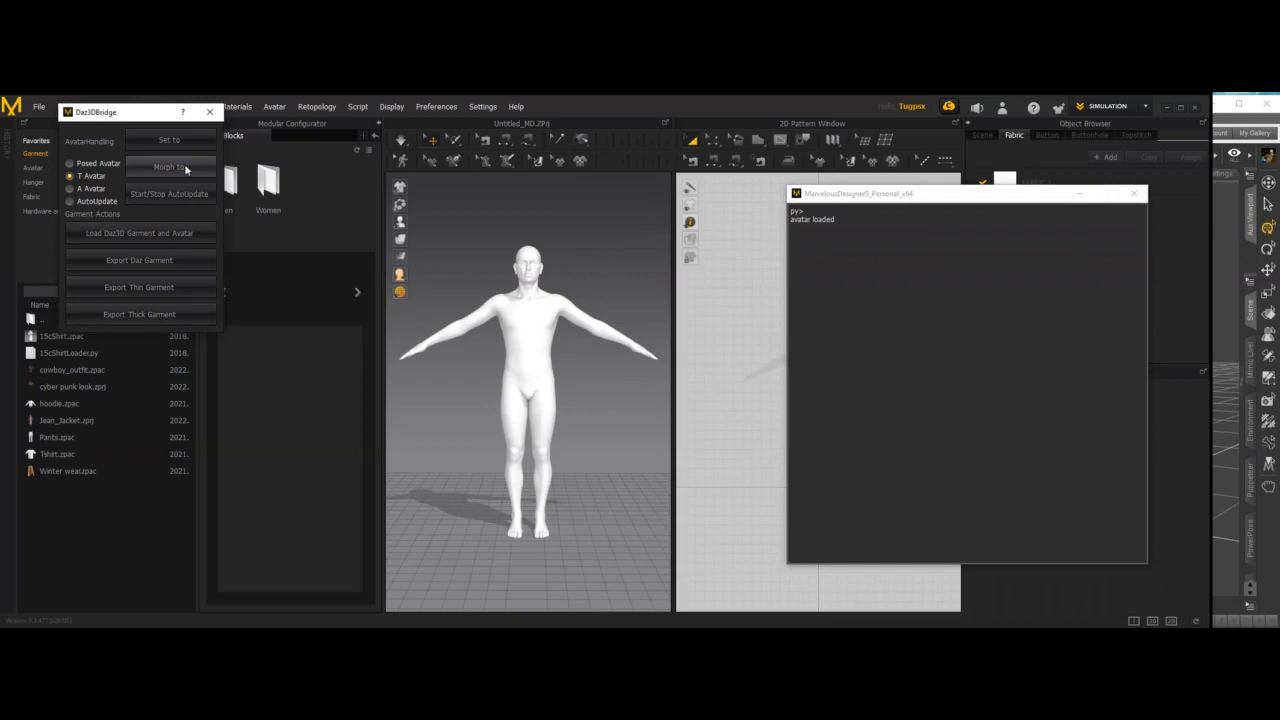
left_click(184, 166)
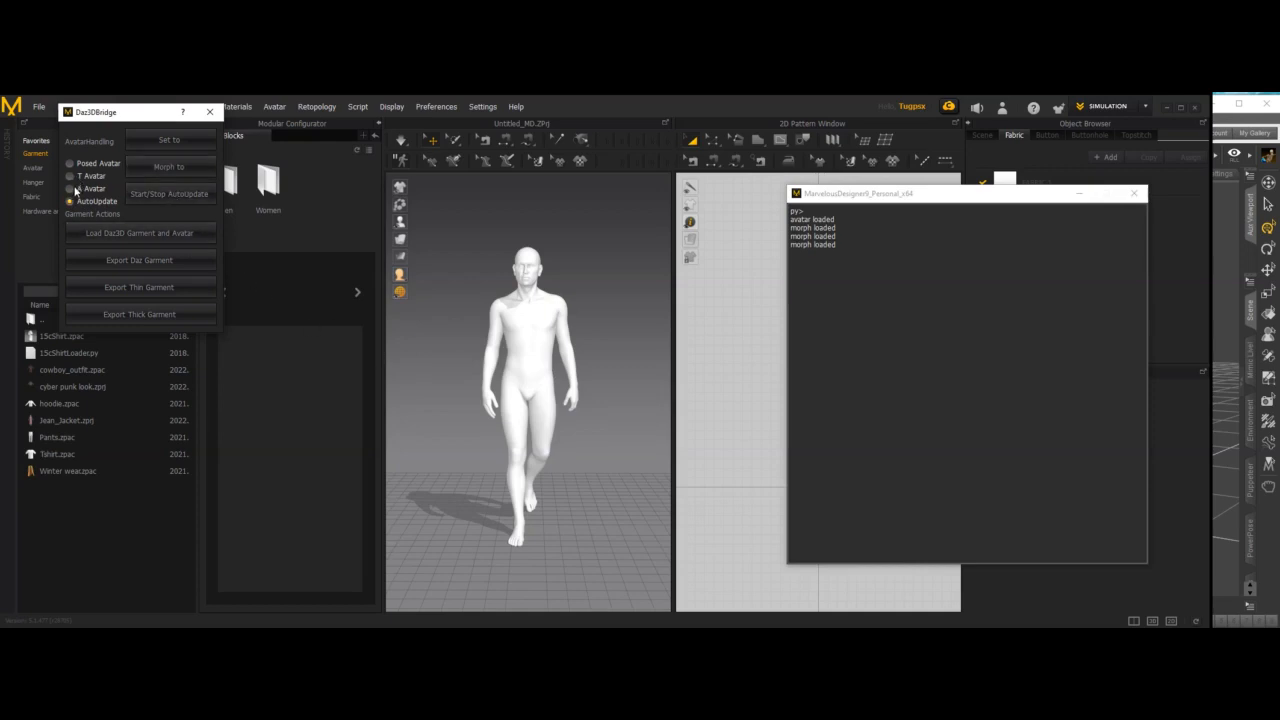
left_click(177, 169)
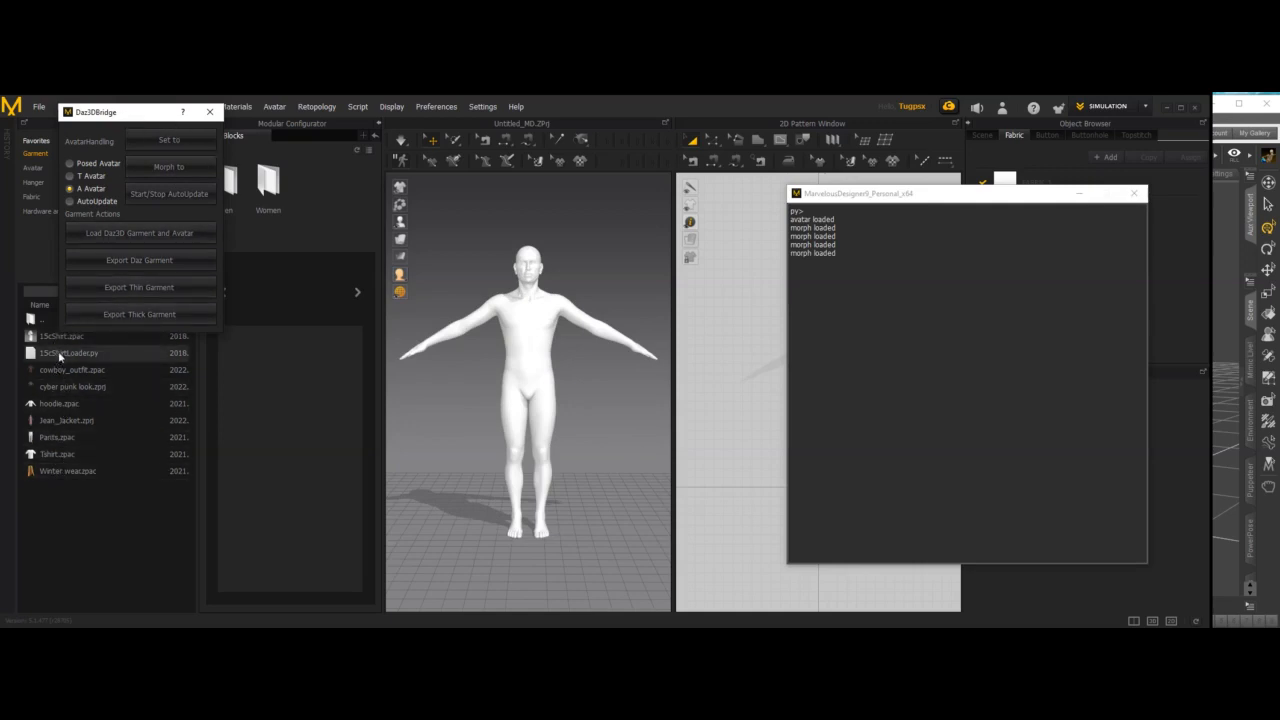
Add the Tshirt.zpac garment from the garment library to the avatar scene
left_click(53, 403)
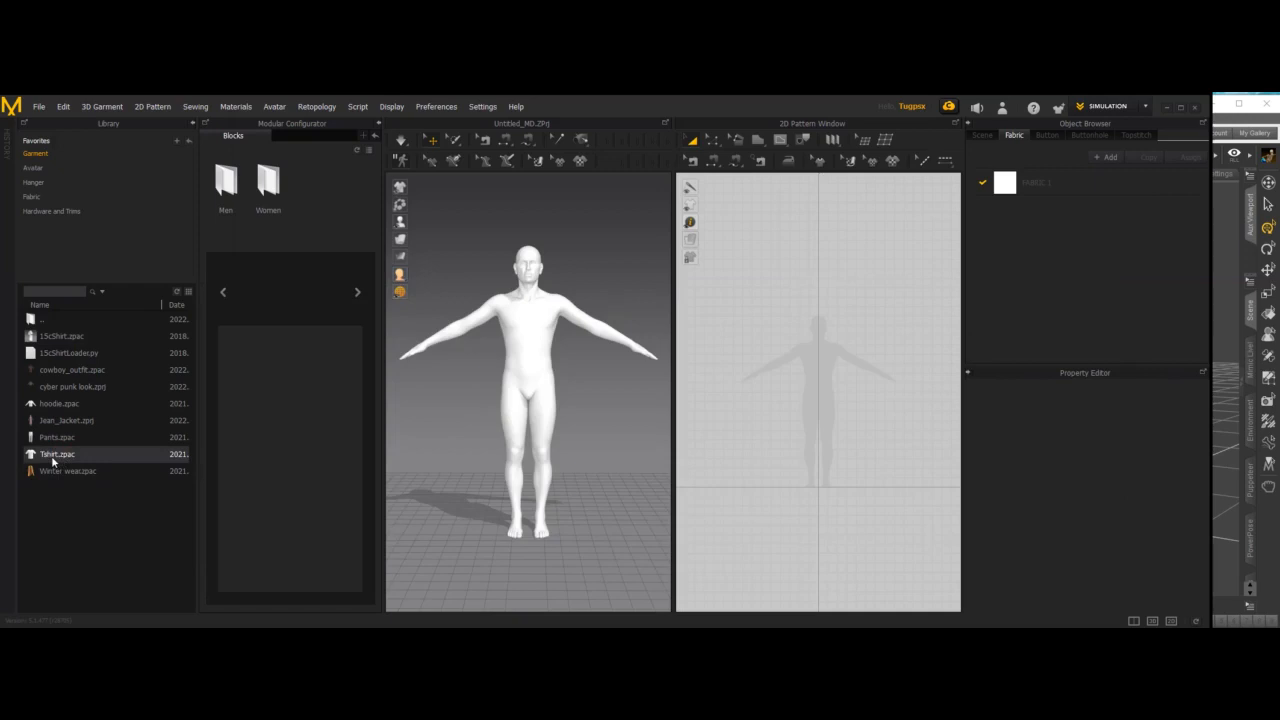
left_click_drag(56, 458, 531, 341)
left_click(591, 372)
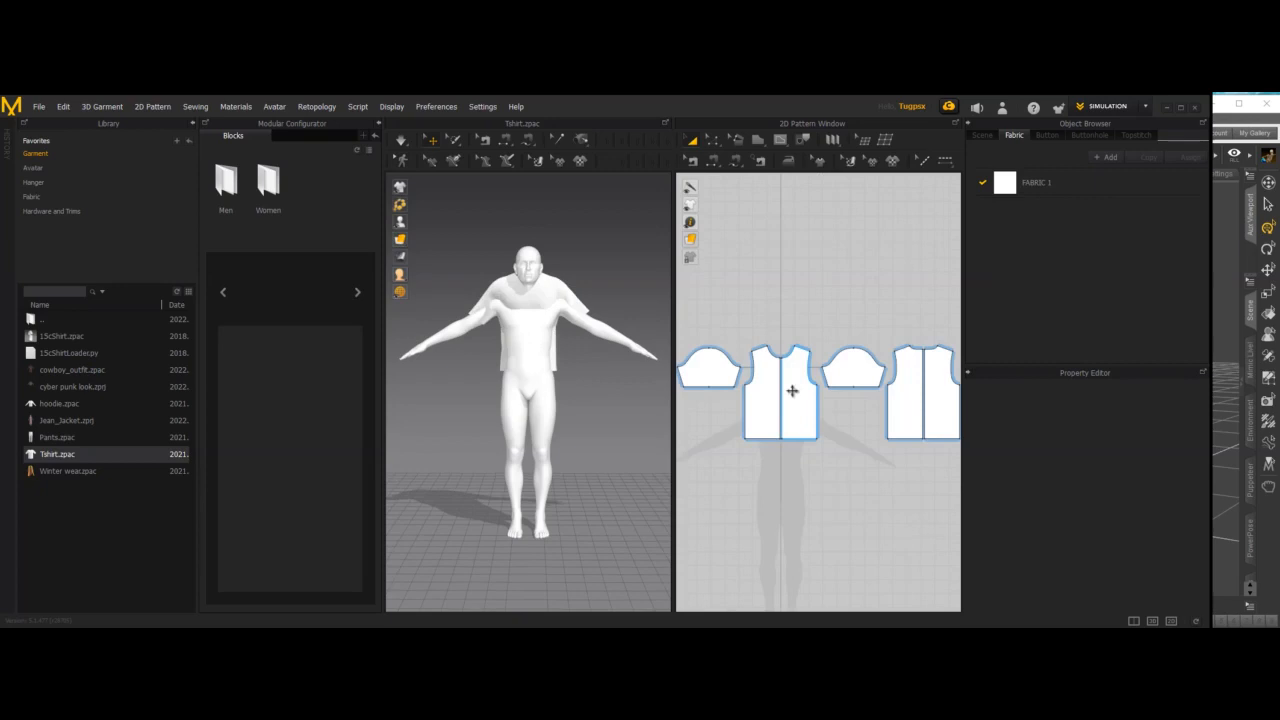
Select all the T-shirt pattern pieces and move them together in 3D so the shirt sits around the avatar's torso
scroll(726, 354, "down", 5)
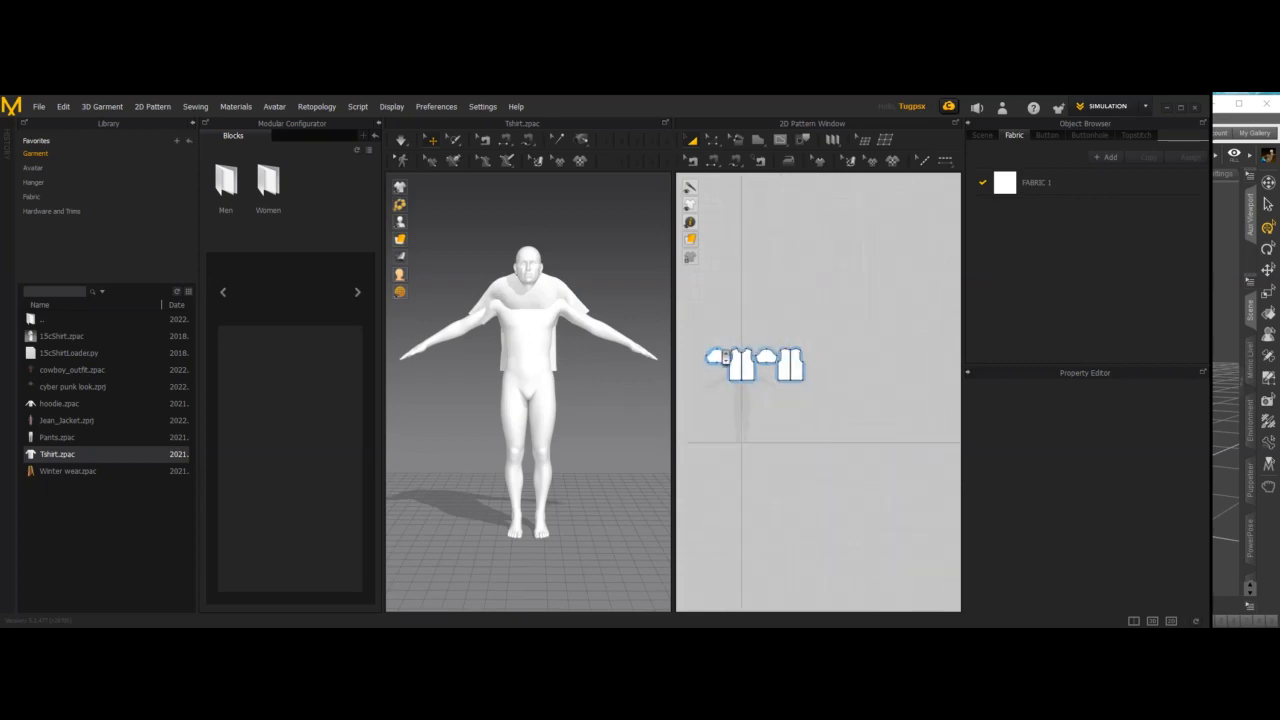
scroll(727, 357, "up", 3)
left_click_drag(688, 340, 876, 432)
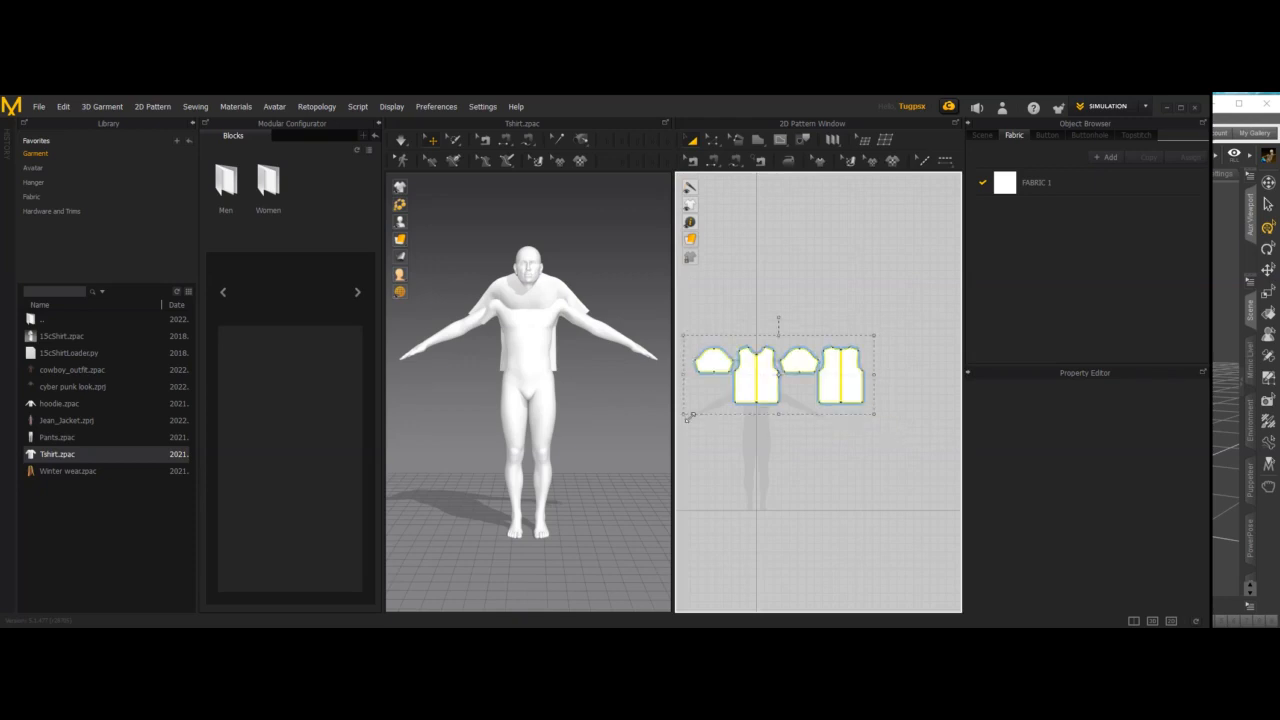
right_click_drag(620, 413, 532, 428)
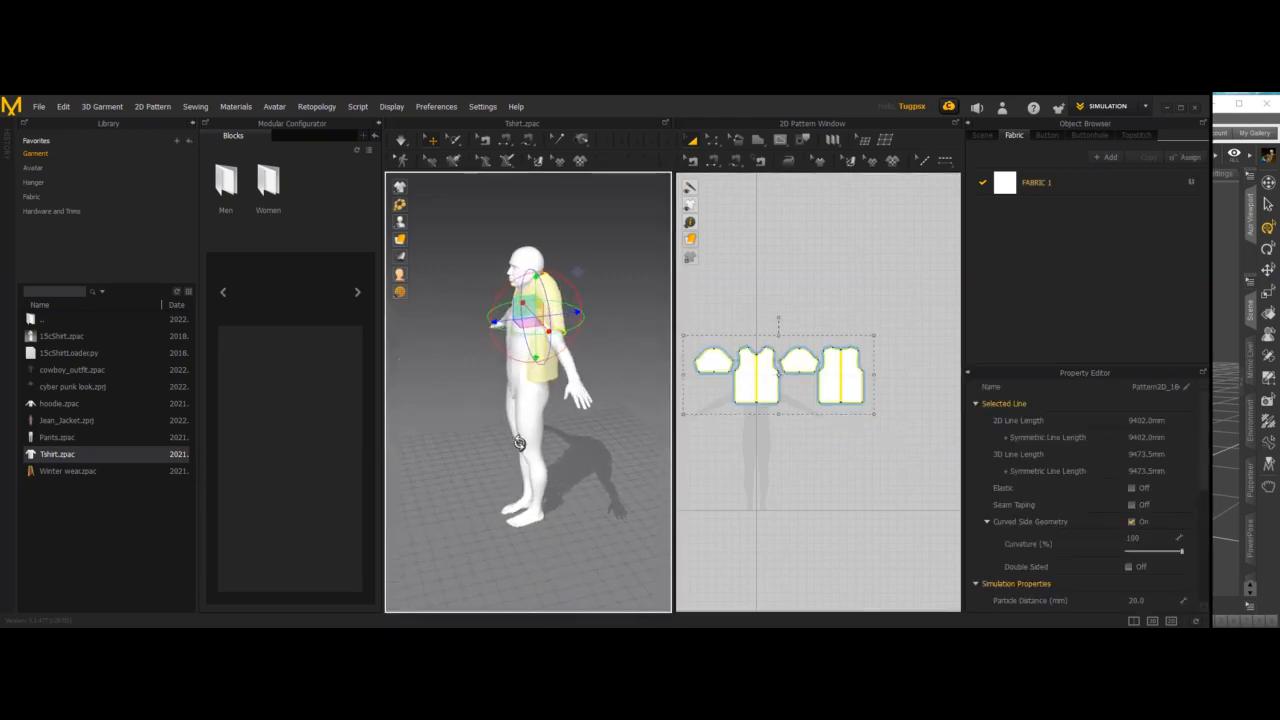
left_click_drag(564, 321, 533, 306)
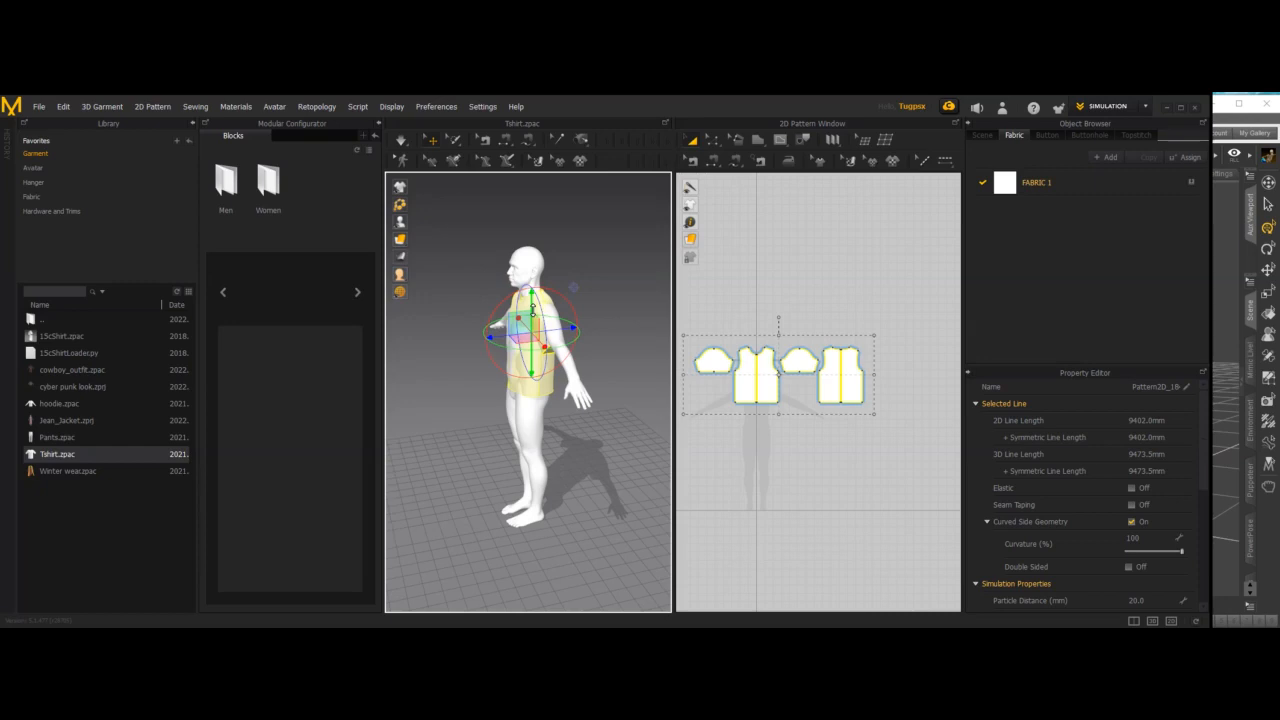
right_click_drag(433, 393, 538, 372)
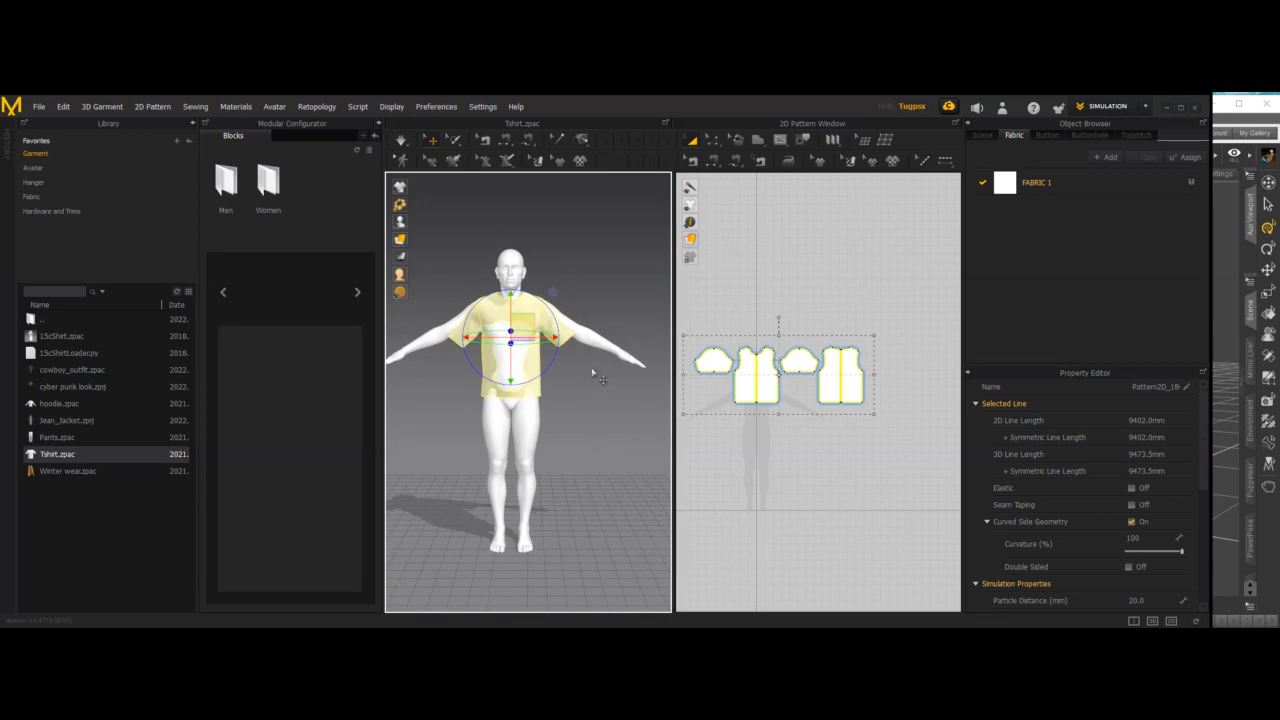
Select the sleeve on the avatar's left arm and adjust its position in 3D so it fits around the upper arm
left_click(592, 362)
left_click(565, 338)
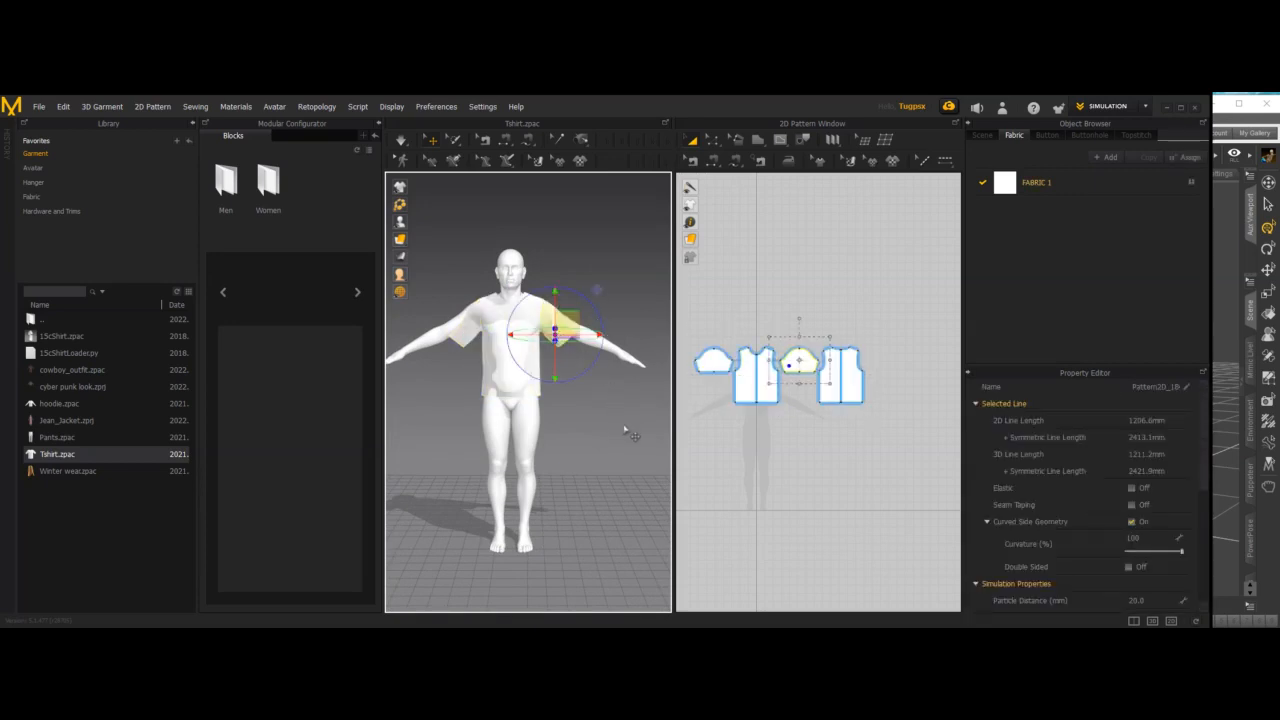
right_click_drag(625, 430, 583, 434)
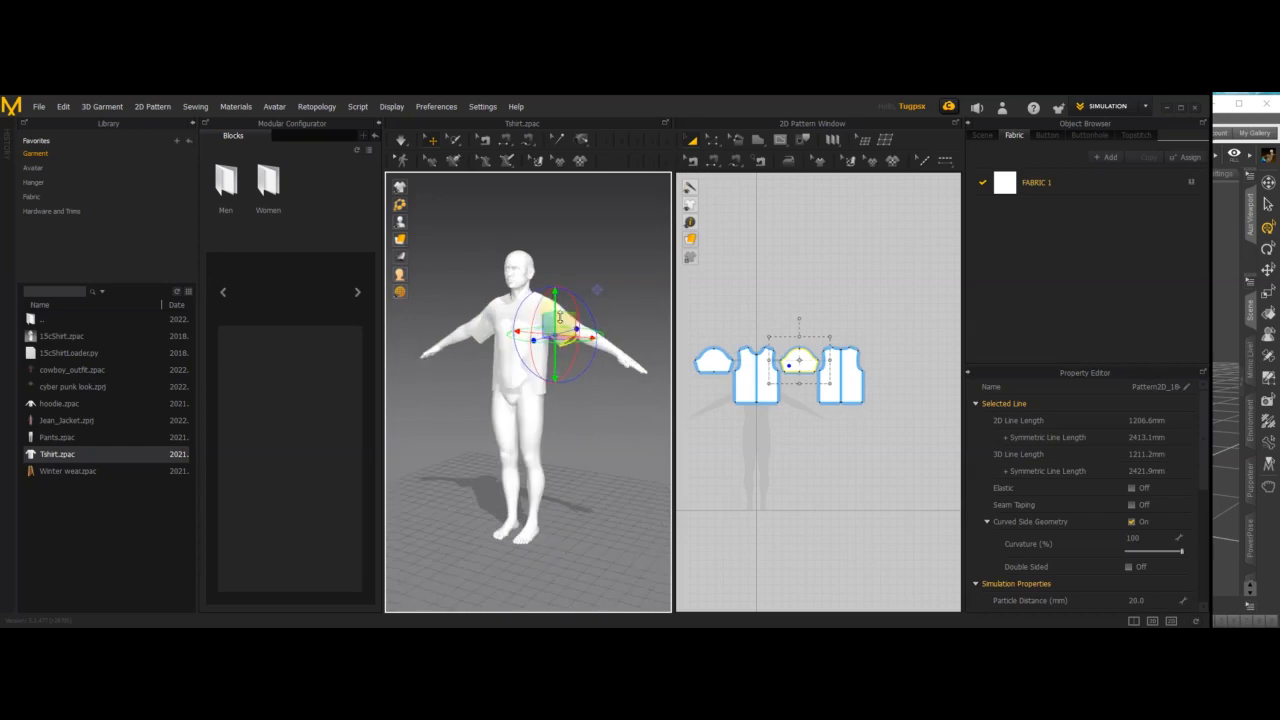
left_click_drag(558, 306, 558, 302)
right_click_drag(586, 389, 638, 410)
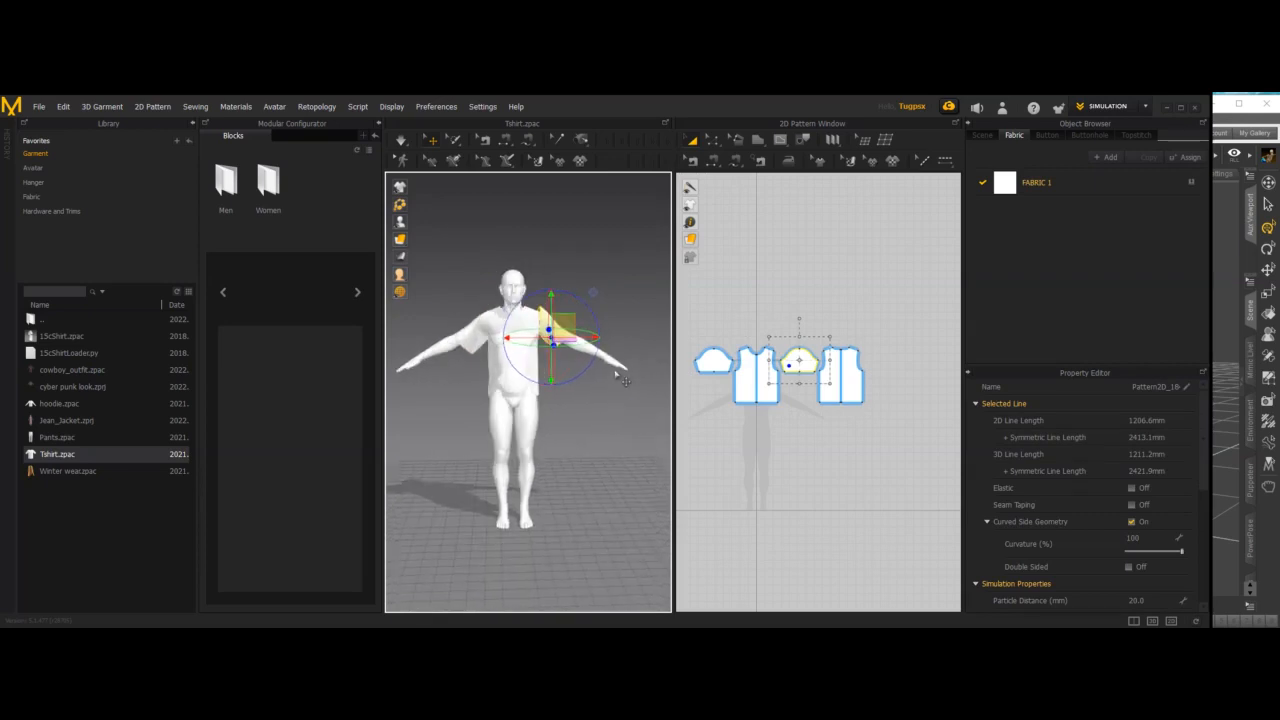
left_click_drag(592, 338, 599, 338)
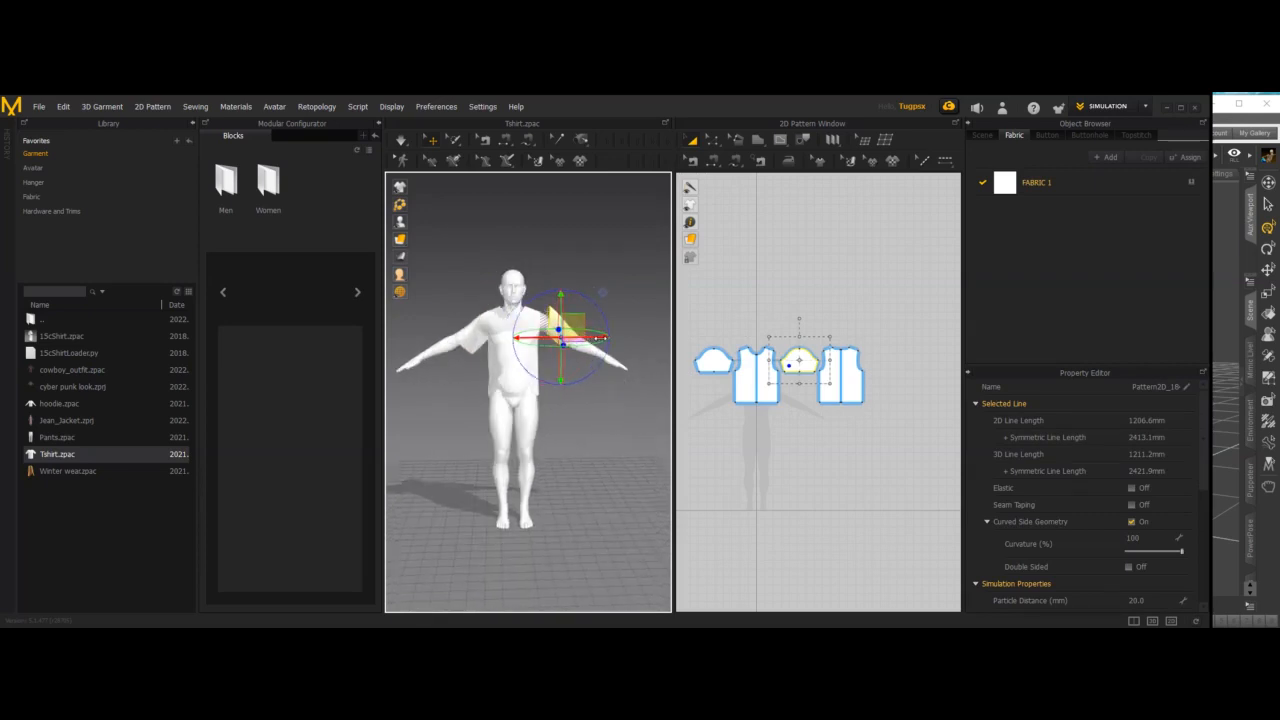
mouse_move(603, 453)
right_mouse_down()
mouse_move(486, 443)
mouse_move(620, 485)
mouse_move(605, 437)
right_mouse_up()
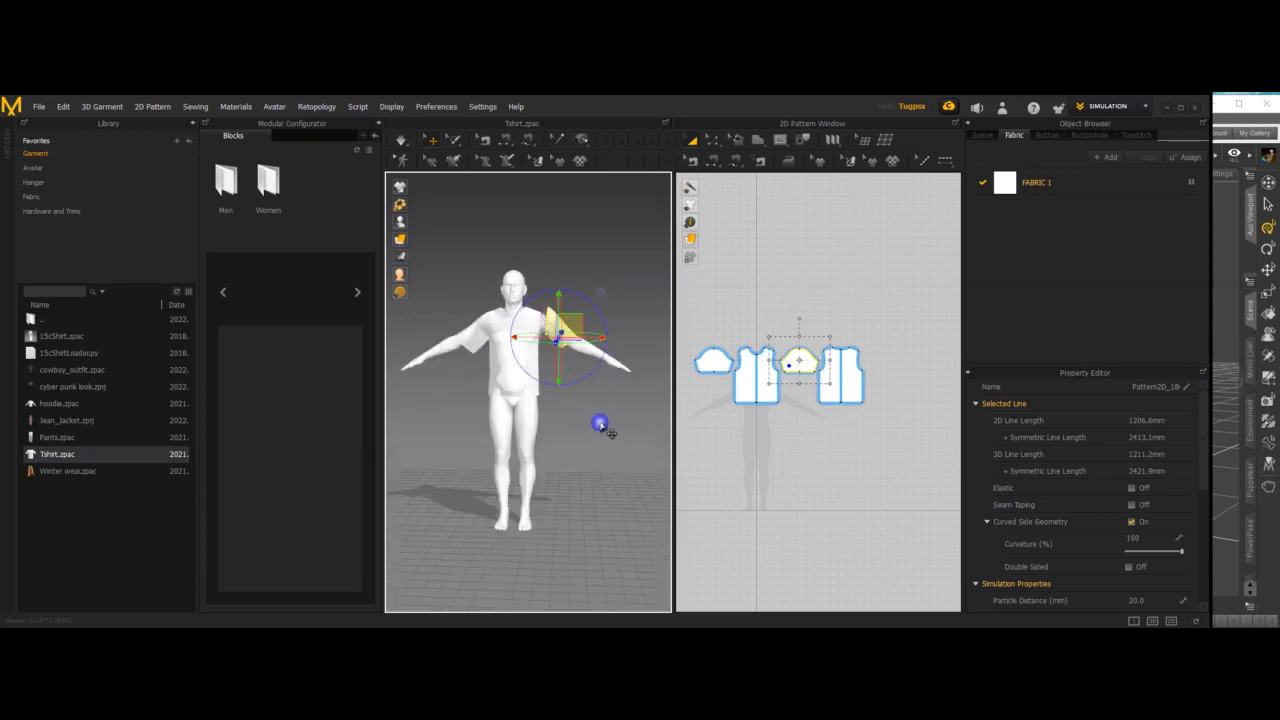
left_click_drag(608, 322, 600, 312)
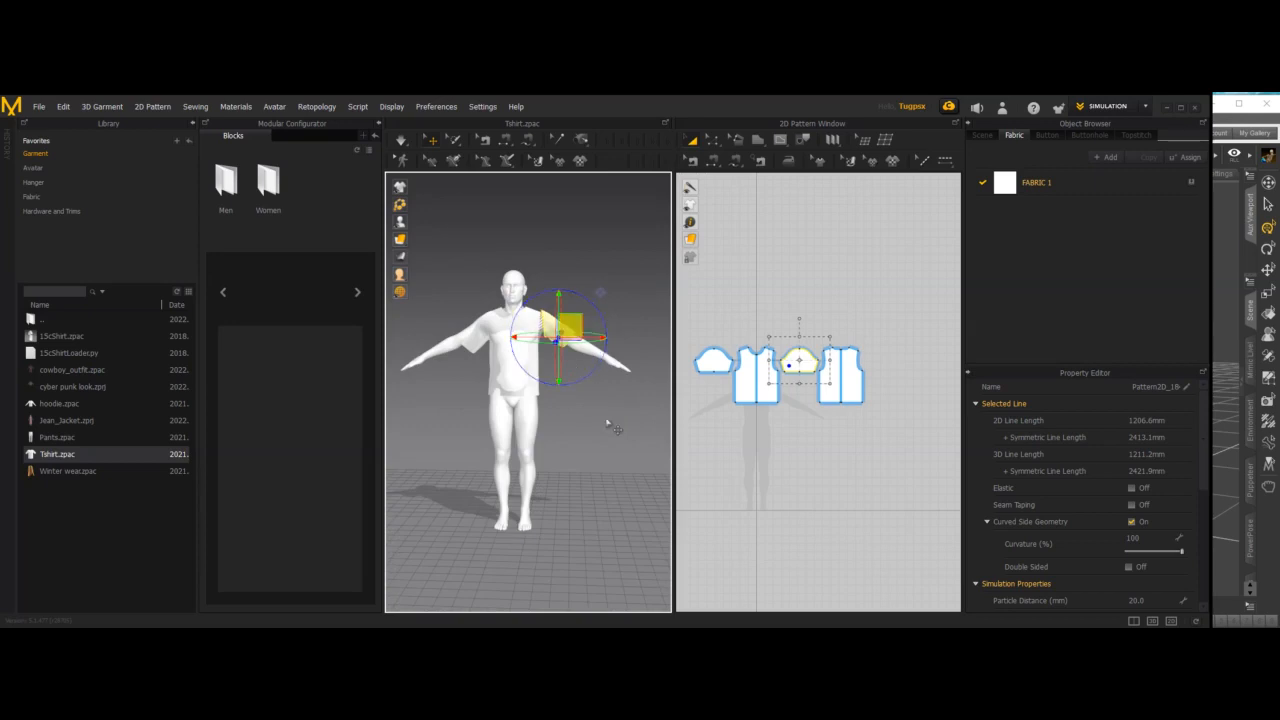
Select the sleeve on the avatar's right arm and adjust its position in 3D so it fits around the upper arm
right_click_drag(549, 434, 600, 423)
left_click(477, 340)
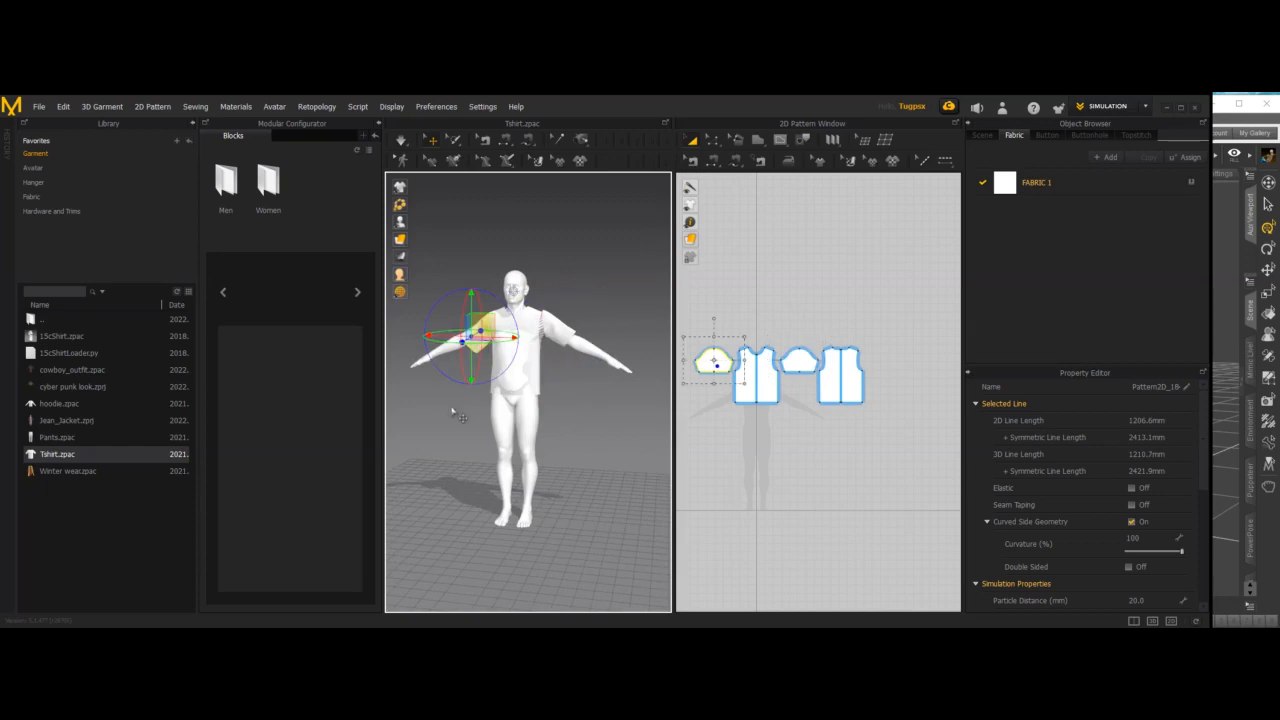
right_click_drag(443, 443, 496, 418)
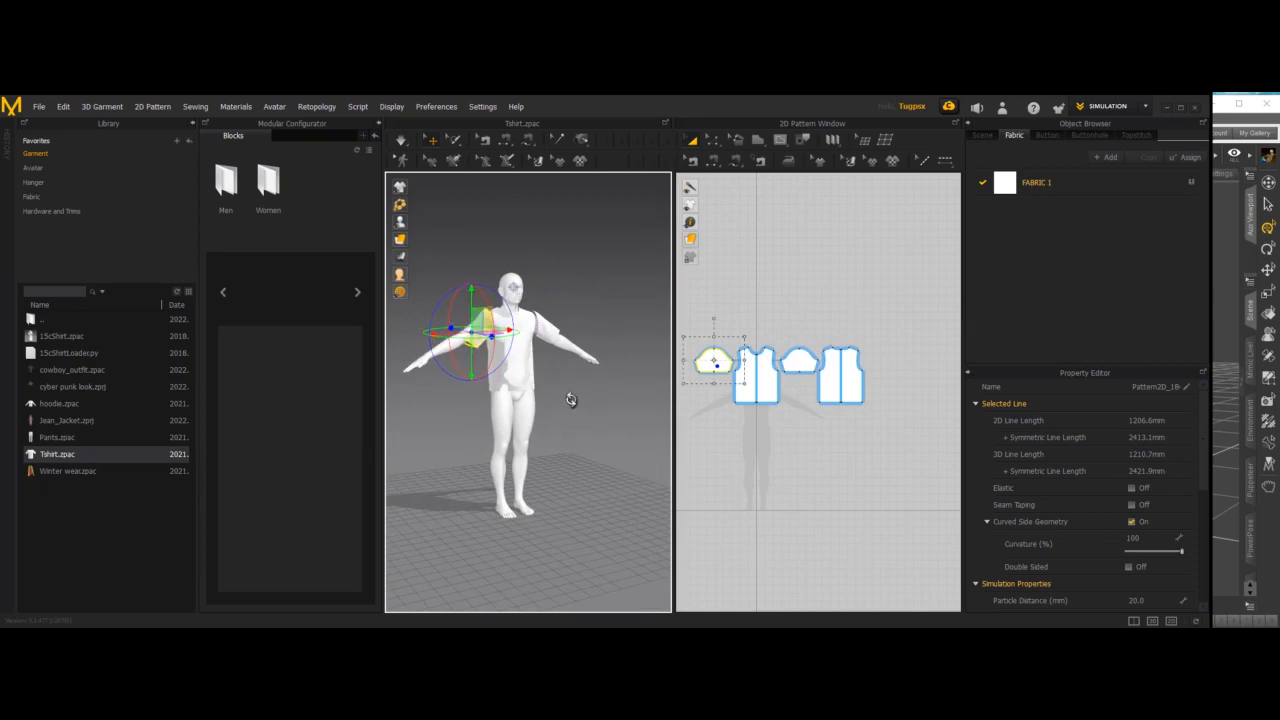
right_click_drag(567, 399, 559, 399)
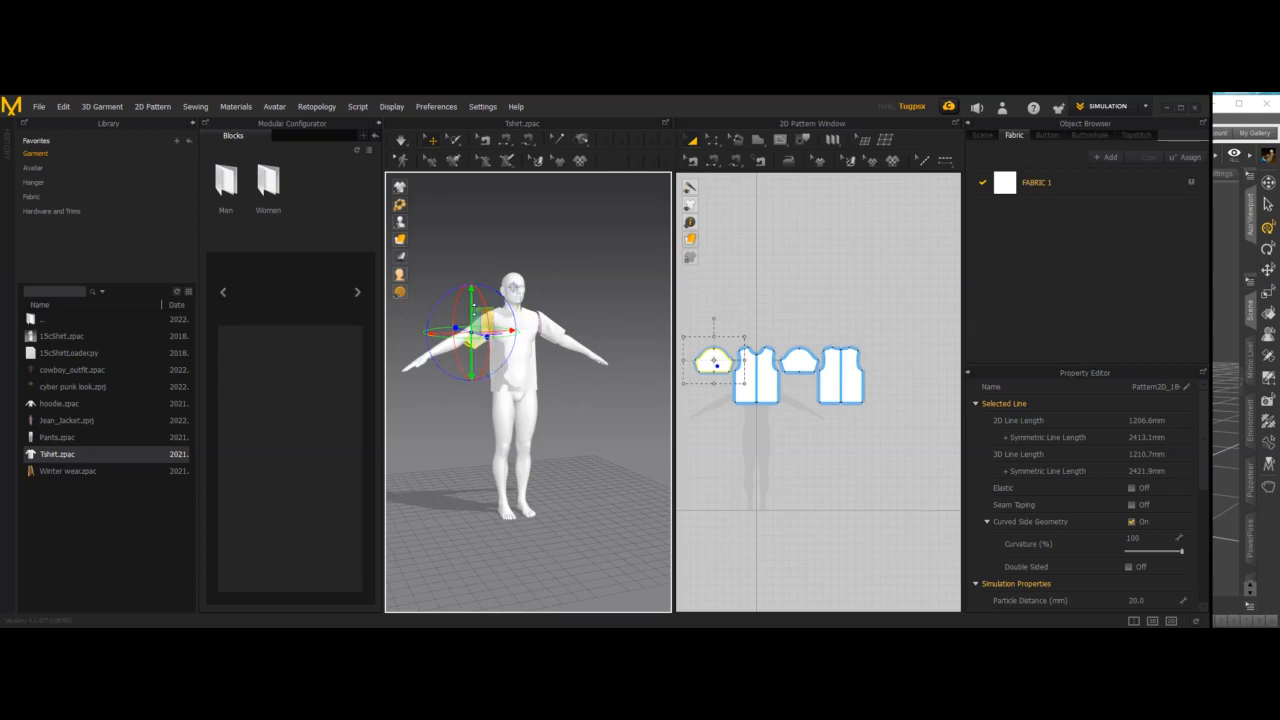
left_click_drag(471, 298, 471, 292)
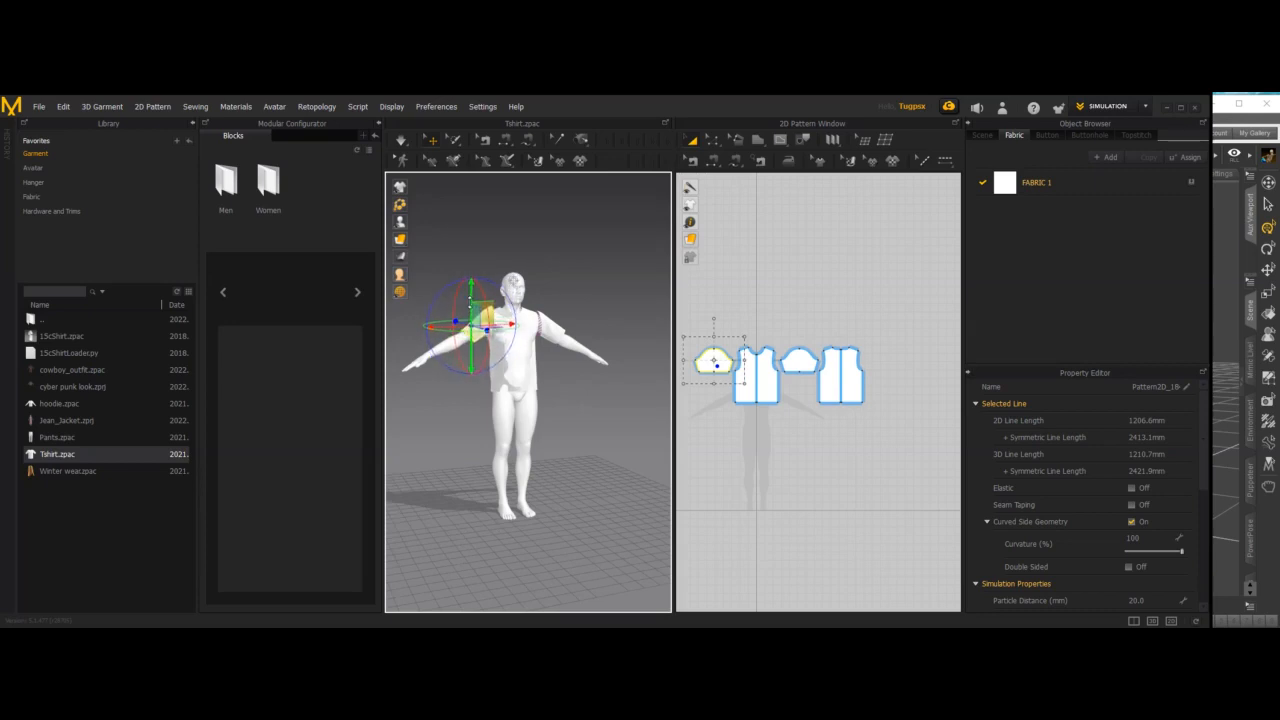
right_click_drag(580, 391, 563, 423)
left_click_drag(463, 330, 457, 330)
left_click(572, 388)
right_click_drag(587, 390, 565, 362)
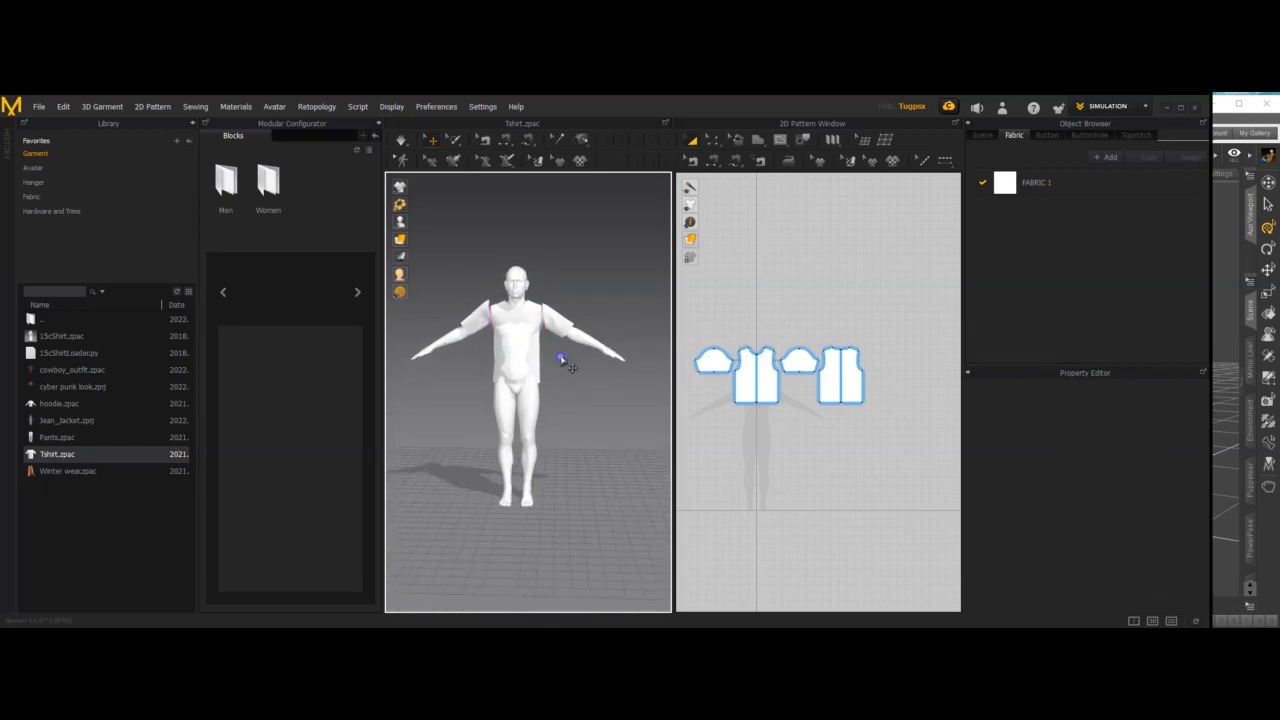
Run the simulation to drape the T-shirt on the avatar and check it from the side and back
key("space")
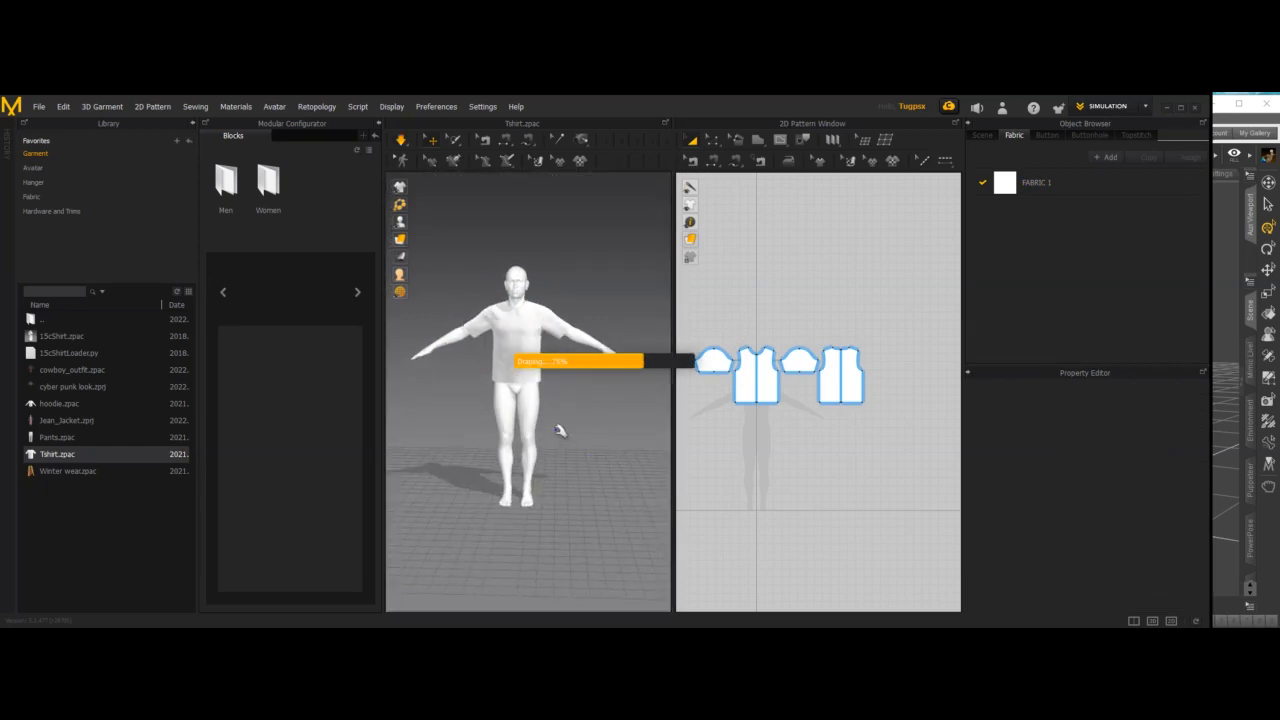
right_click_drag(620, 440, 443, 451)
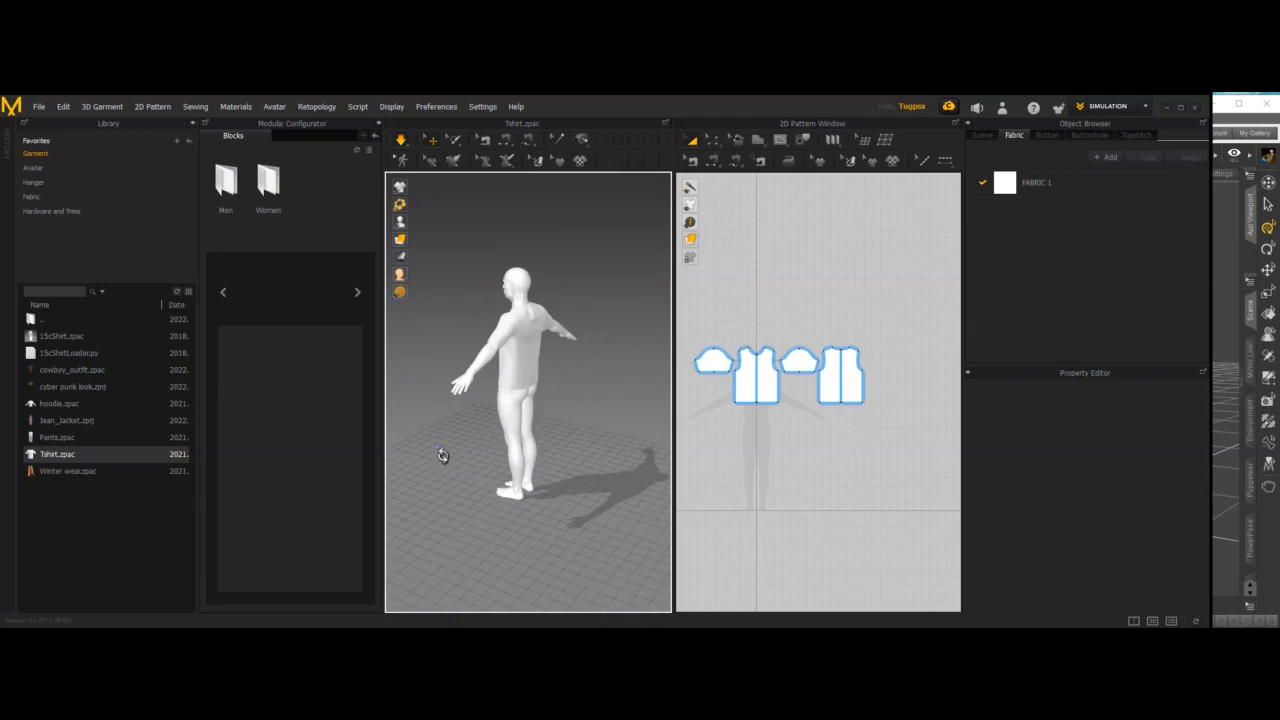
right_click_drag(543, 457, 600, 437)
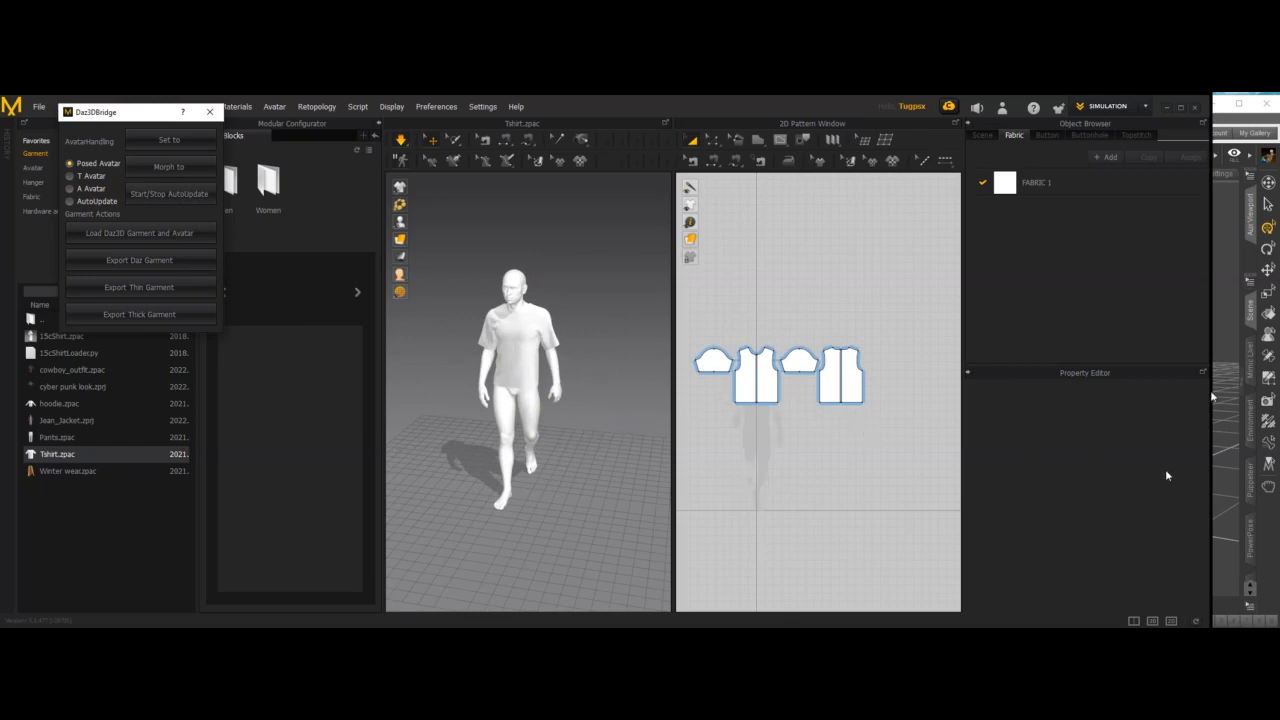
Switch to Daz Studio, apply the walking pose from the MDBridge2 pose library to the figure, and return to Marvelous Designer
left_click(1224, 112)
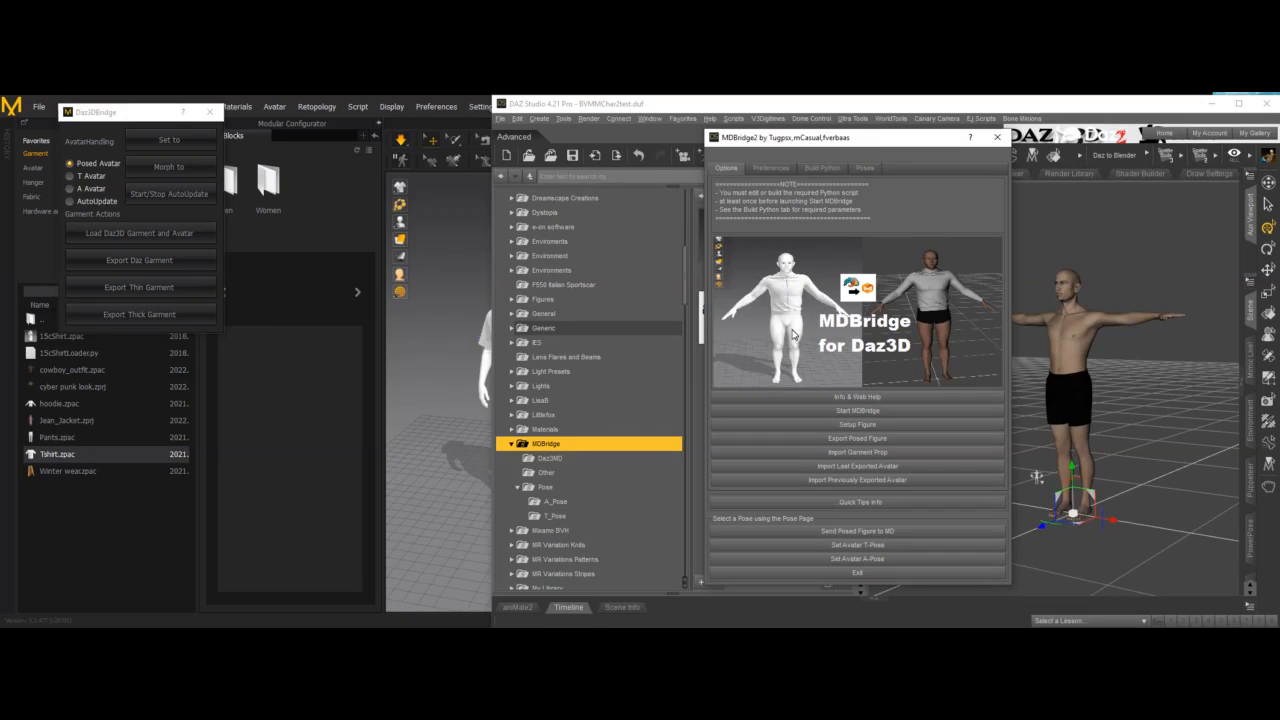
left_click(864, 168)
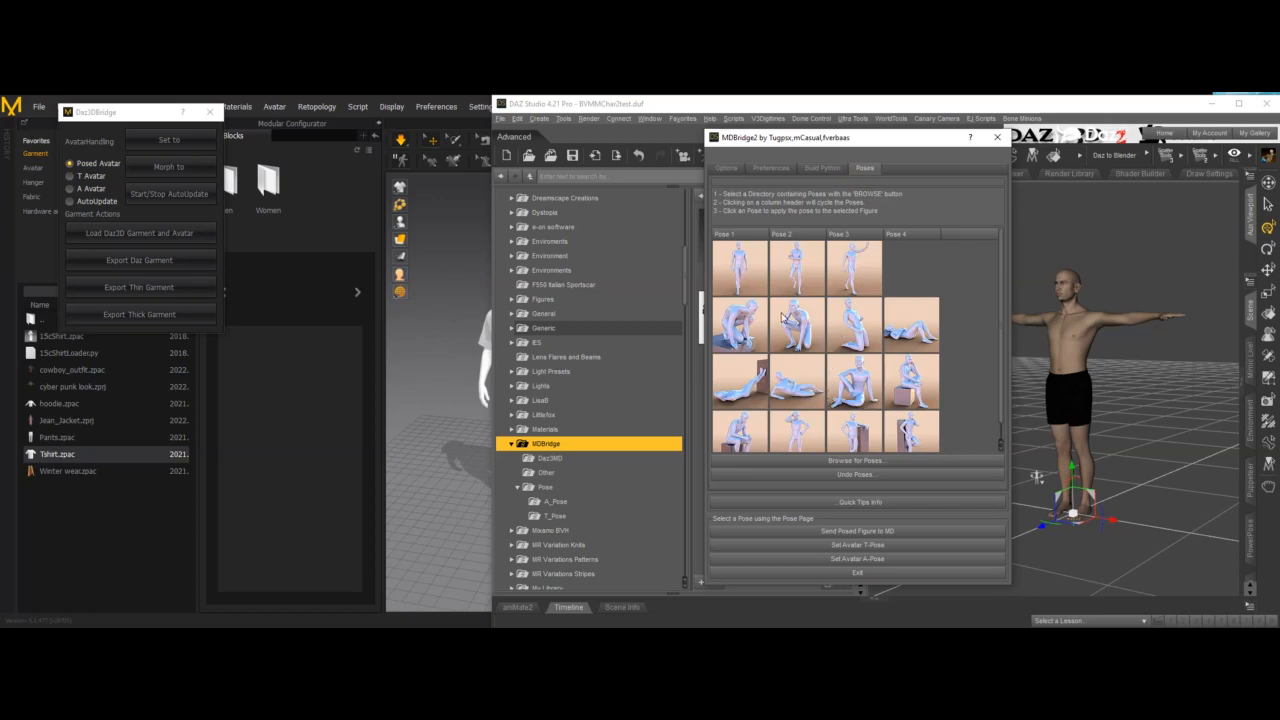
left_click(746, 268)
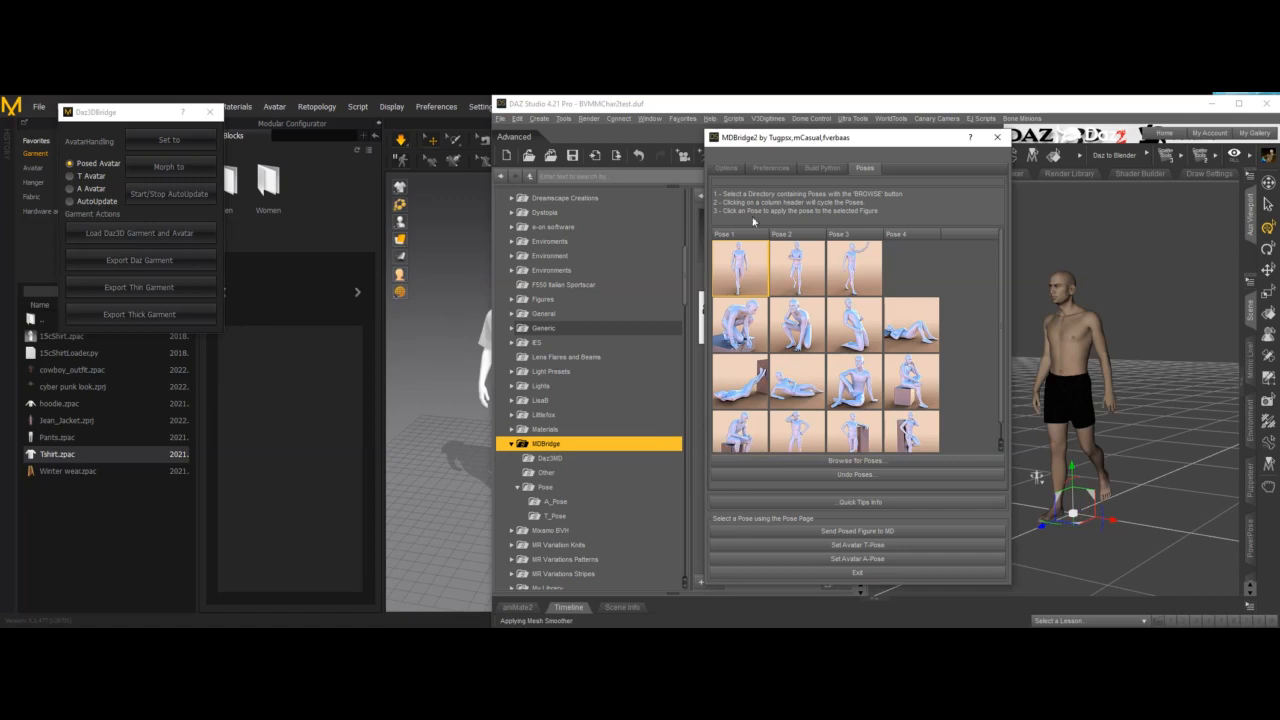
left_click(423, 356)
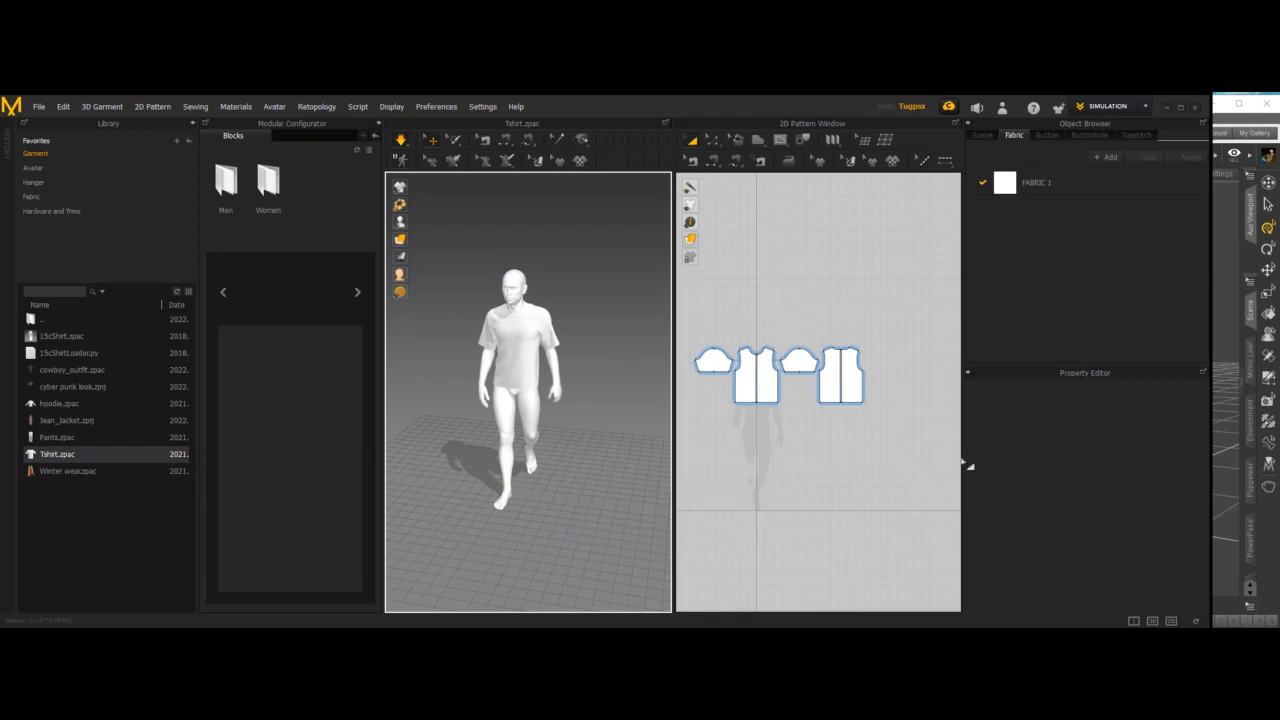
Switch to Daz Studio and apply the pose with one leg raised and a hand at the head to the figure
left_click(1220, 112)
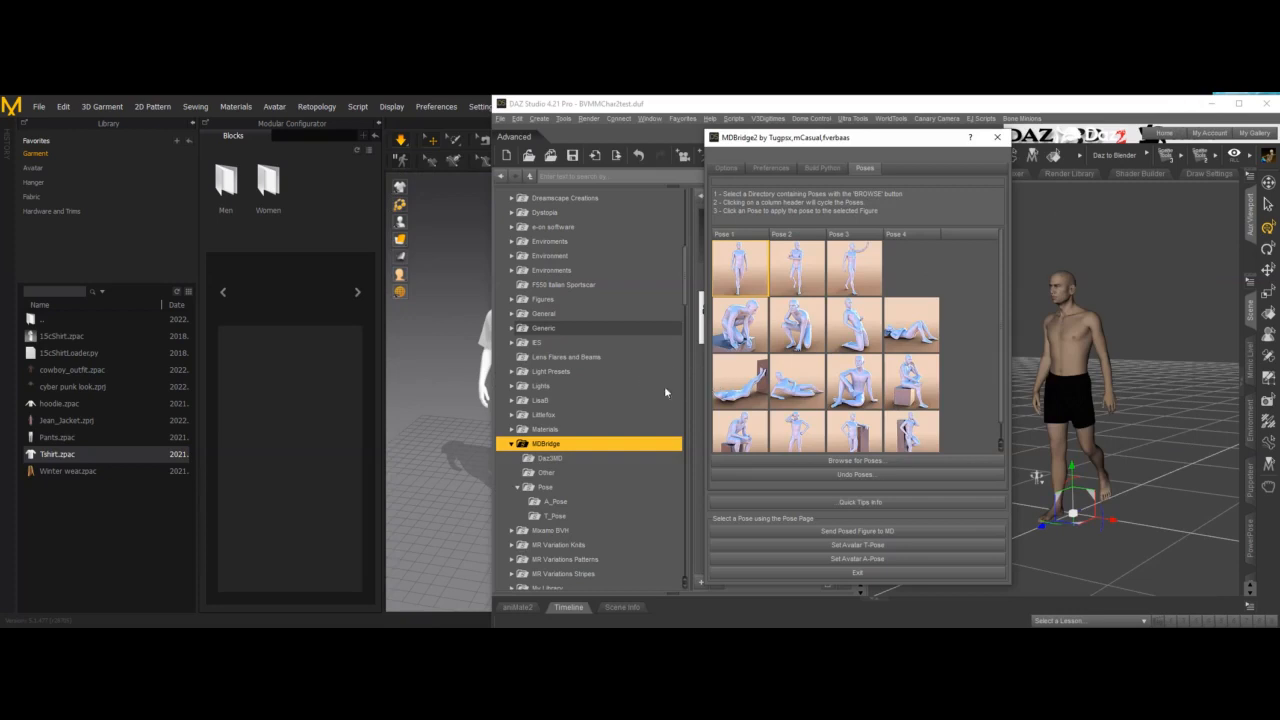
left_click(363, 352)
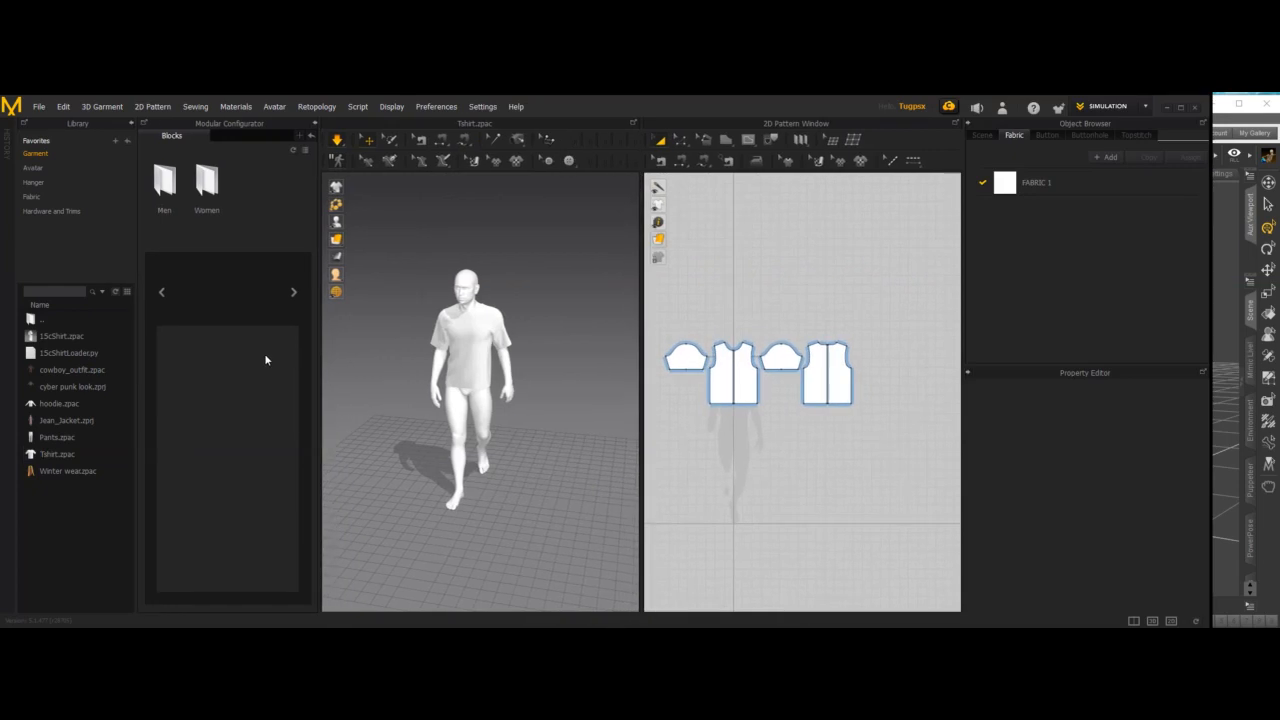
left_click(1222, 115)
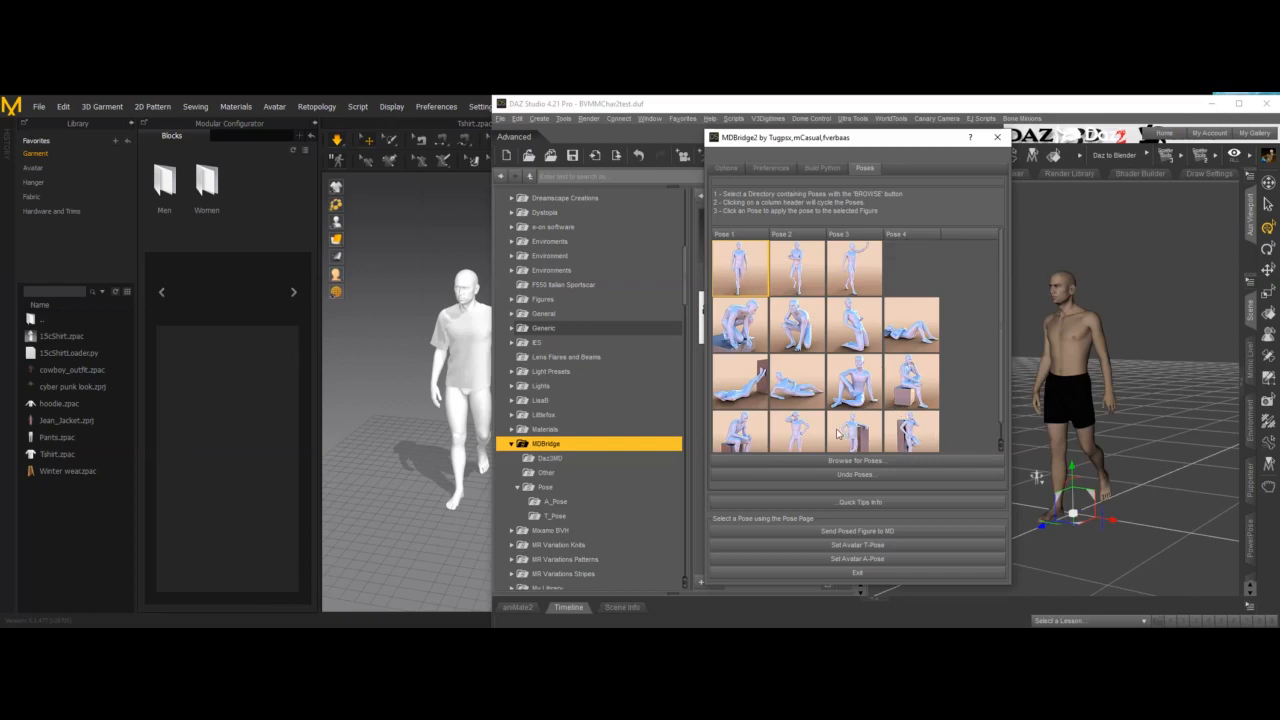
left_click(913, 434)
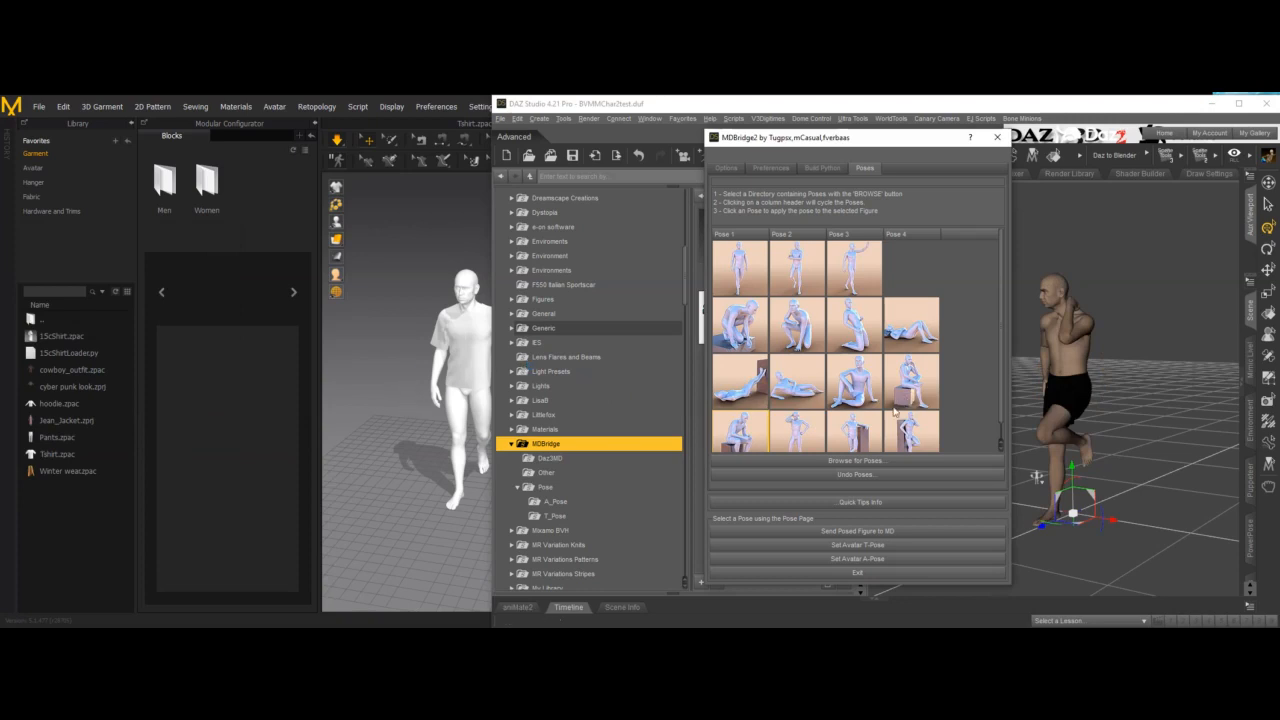
left_click(918, 436)
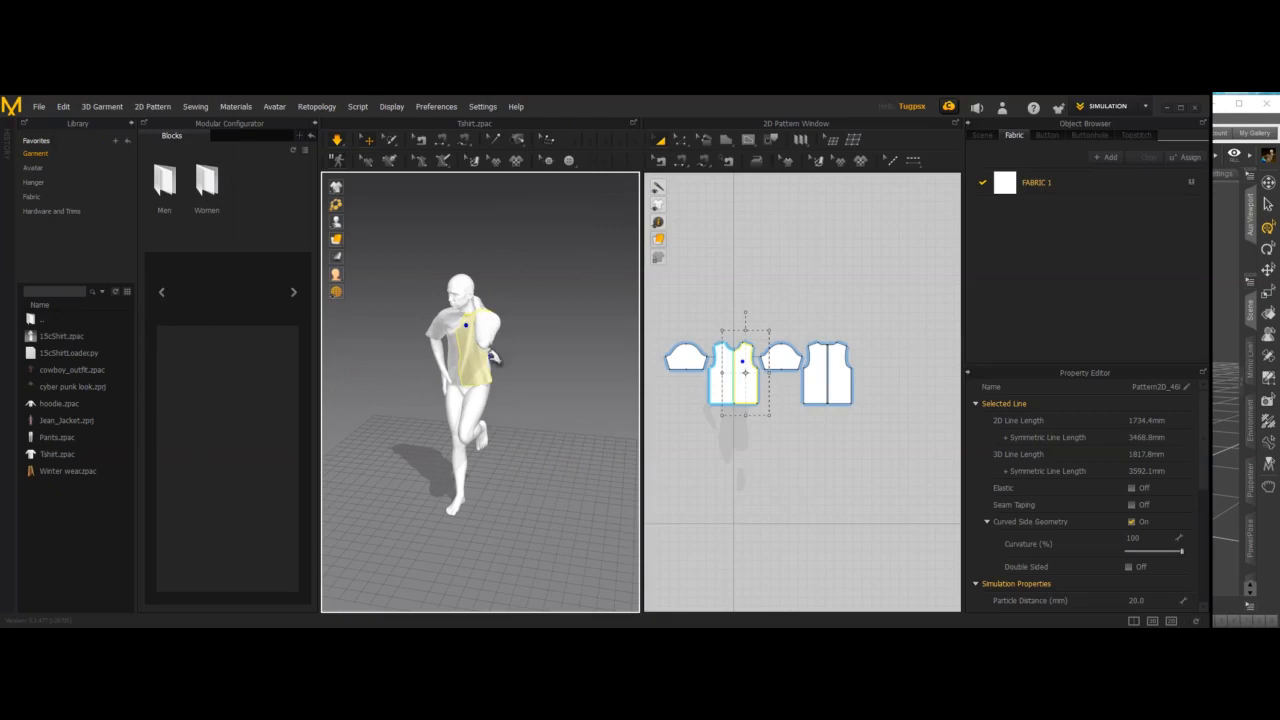
Tug the T-shirt's left sleeve and front panel into place on the one-legged avatar while the simulation runs
left_click(490, 318)
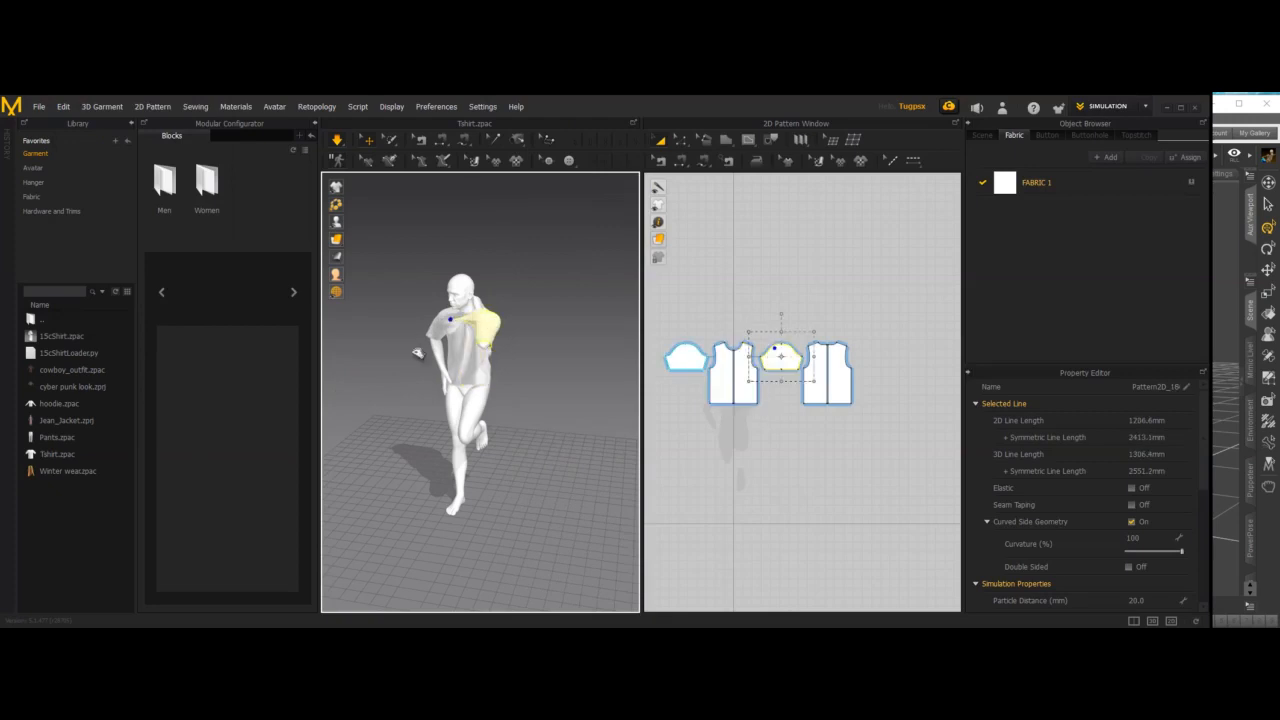
right_click_drag(540, 400, 447, 413)
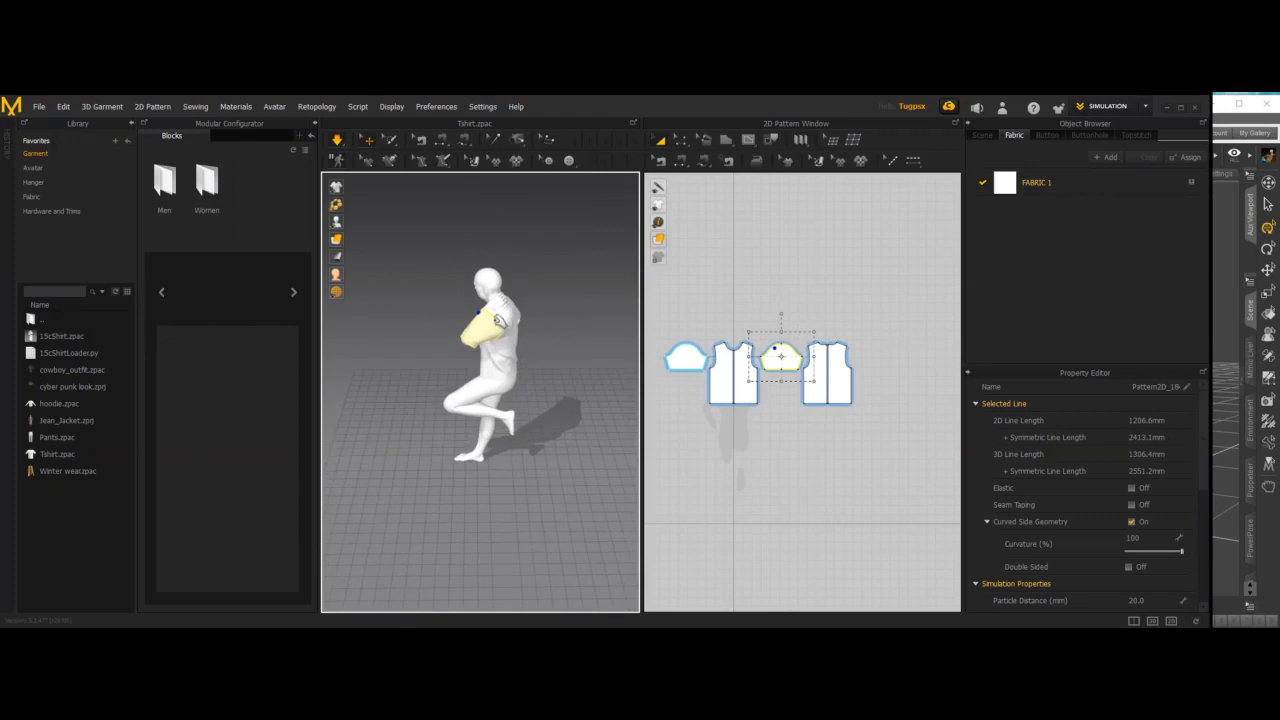
right_click_drag(534, 388, 570, 353)
left_click(458, 384)
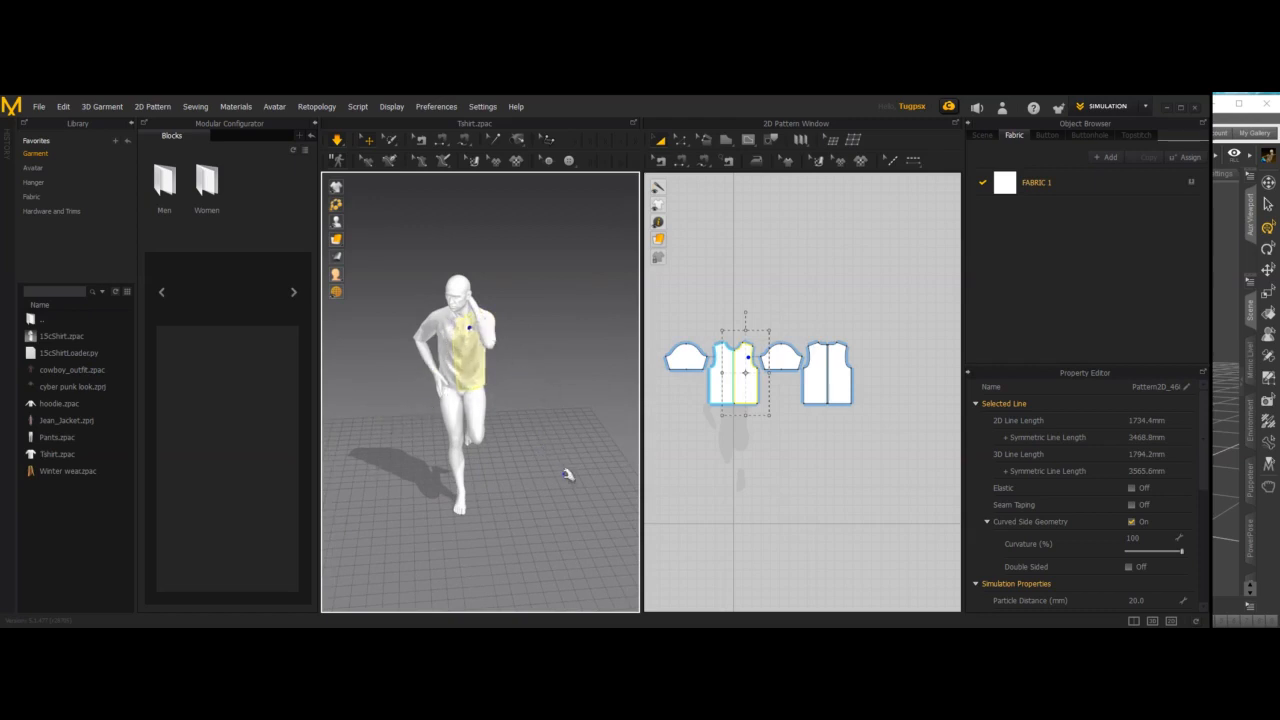
scroll(682, 513, "down", 1)
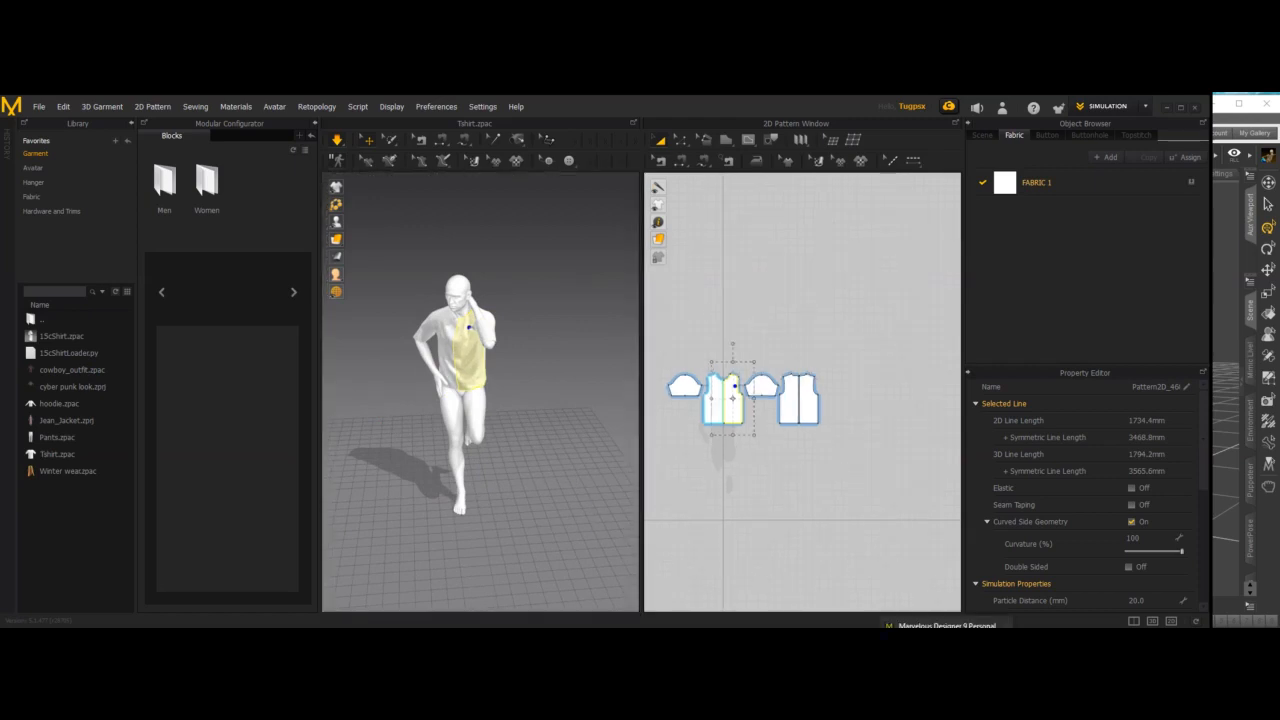
Bring up the Daz3DBridge dialog and morph the avatar using the AutoUpdate option
left_click(947, 625)
left_click(76, 201)
left_click(179, 170)
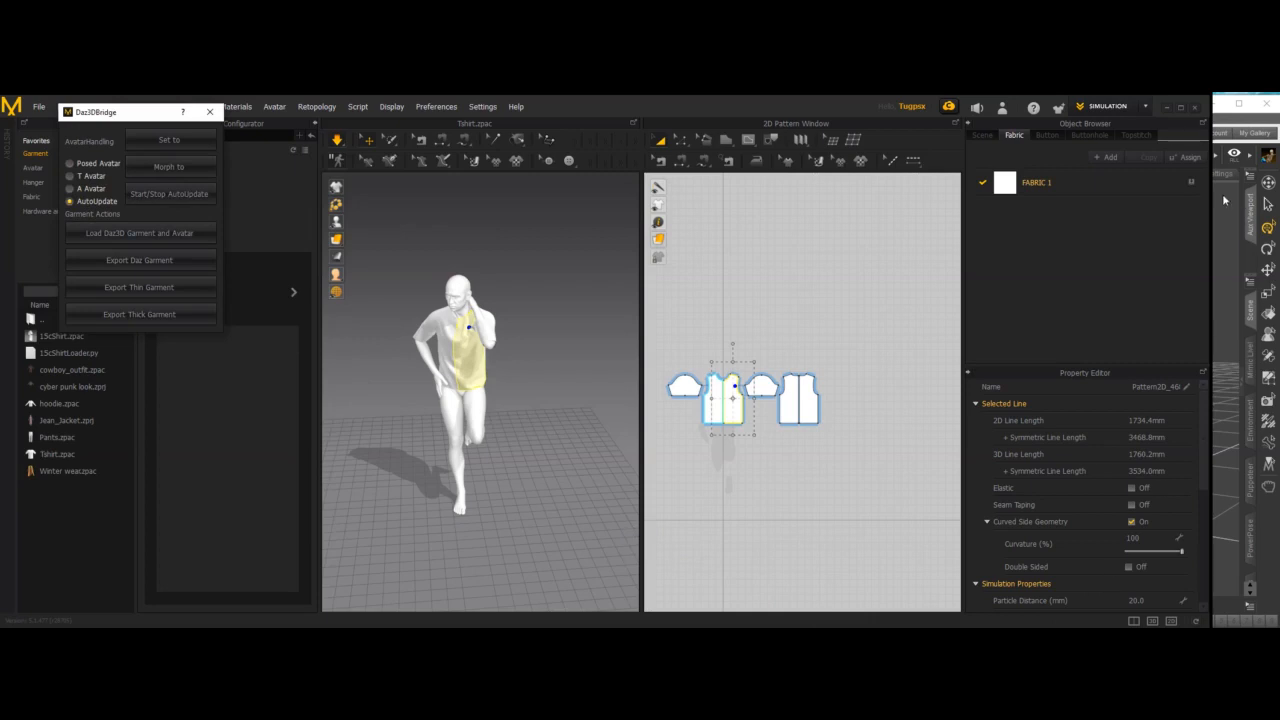
Switch to Daz Studio, apply a seated cross-legged pose to the figure, send it across, and return to Marvelous Designer
left_click(1222, 193)
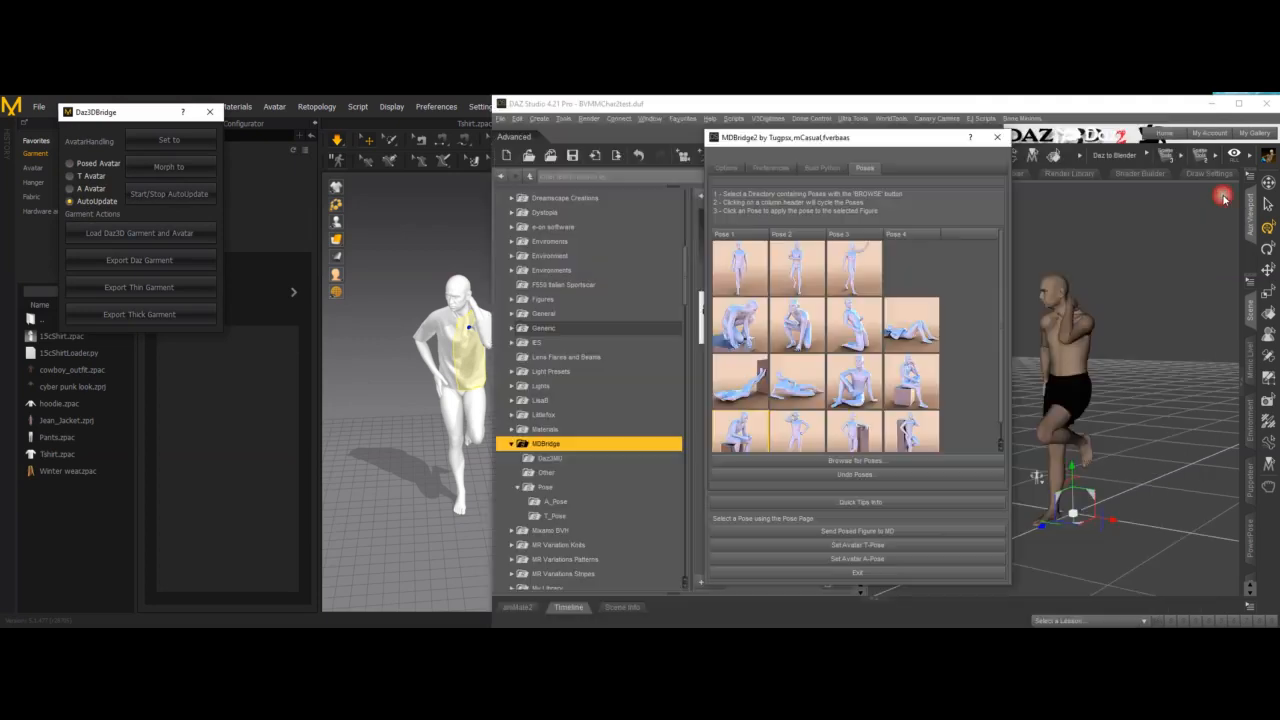
left_click(855, 384)
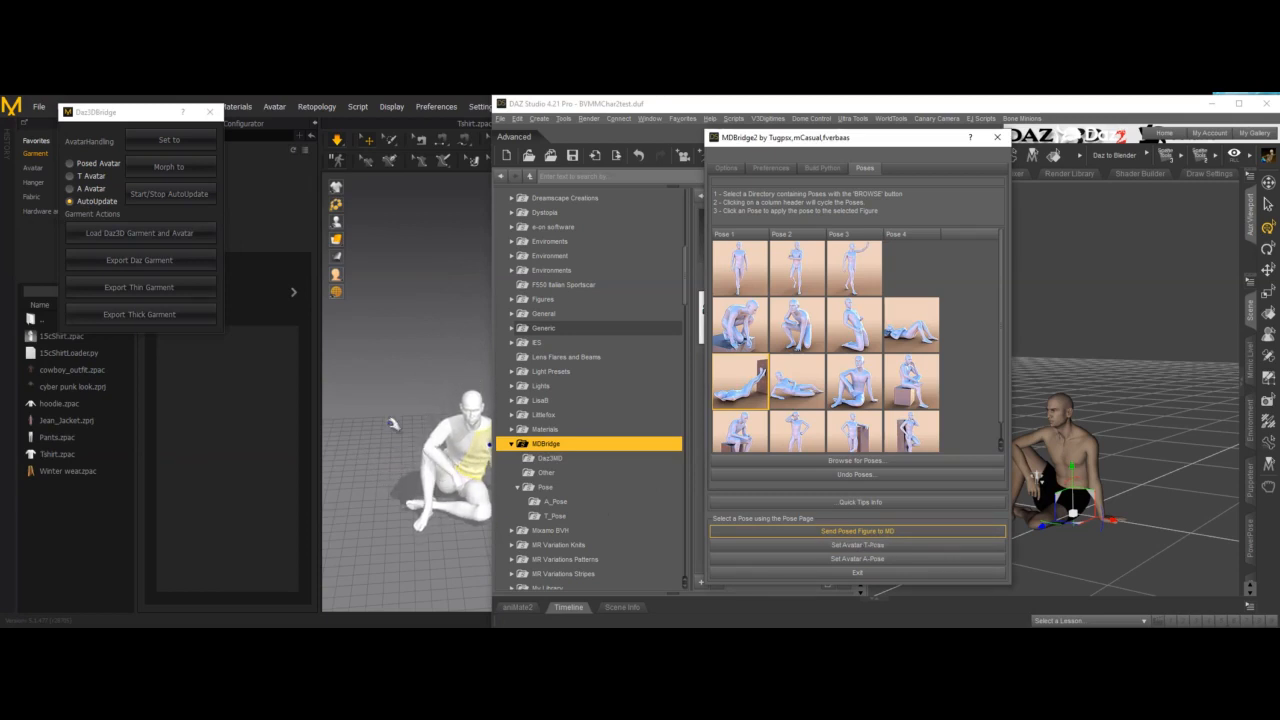
left_click(420, 414)
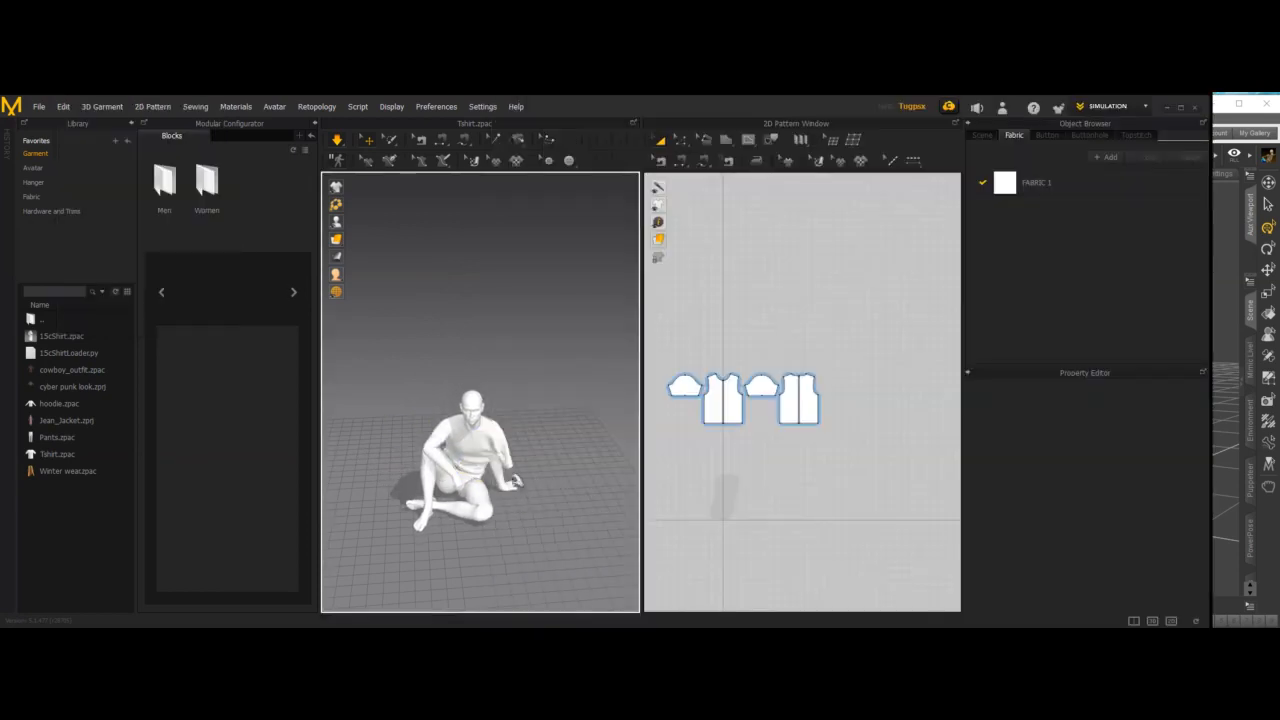
Pull the T-shirt's left sleeve, front panel and back panel into place on the seated avatar during the simulation
left_click_drag(510, 468, 478, 468)
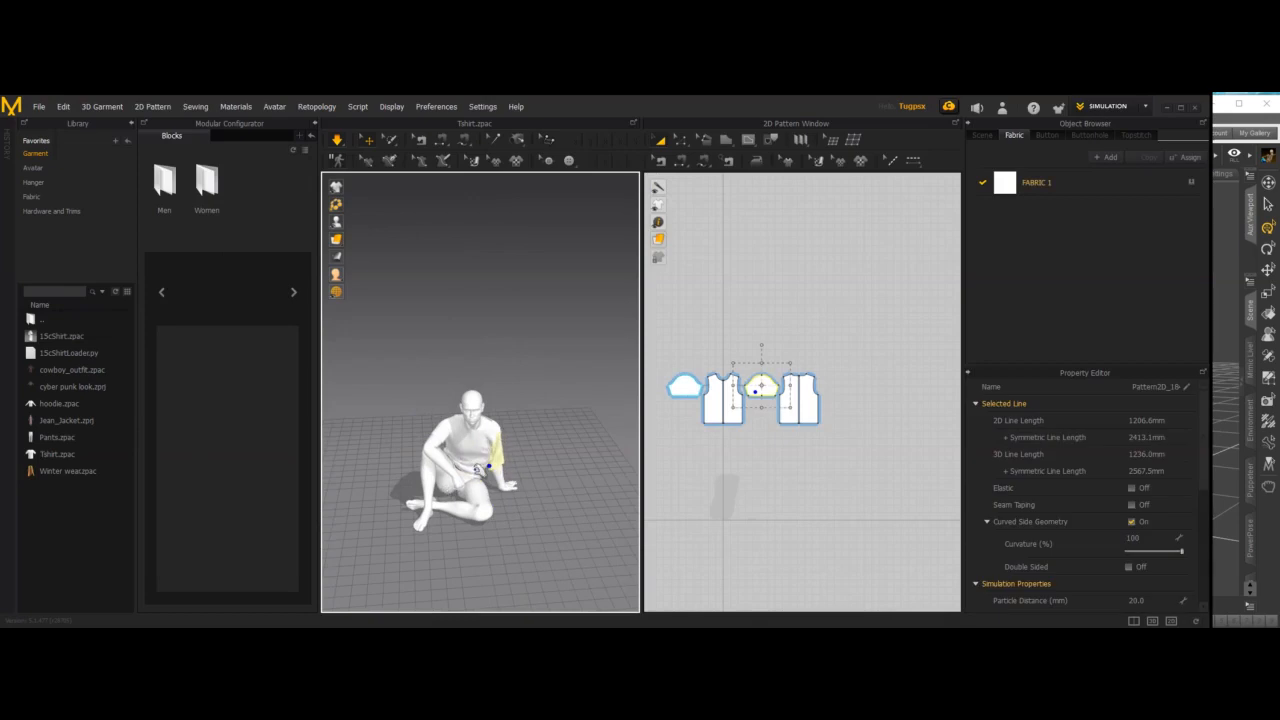
left_click(420, 460)
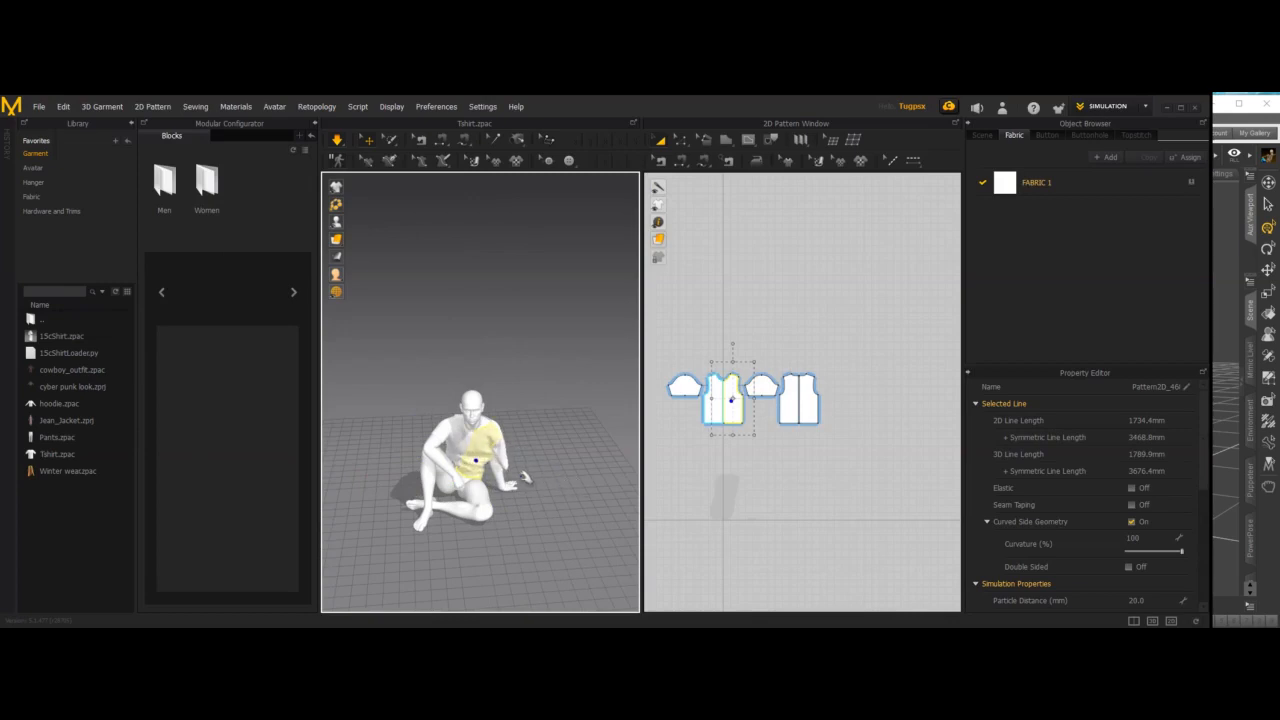
right_click_drag(540, 511, 446, 470)
left_click(466, 462)
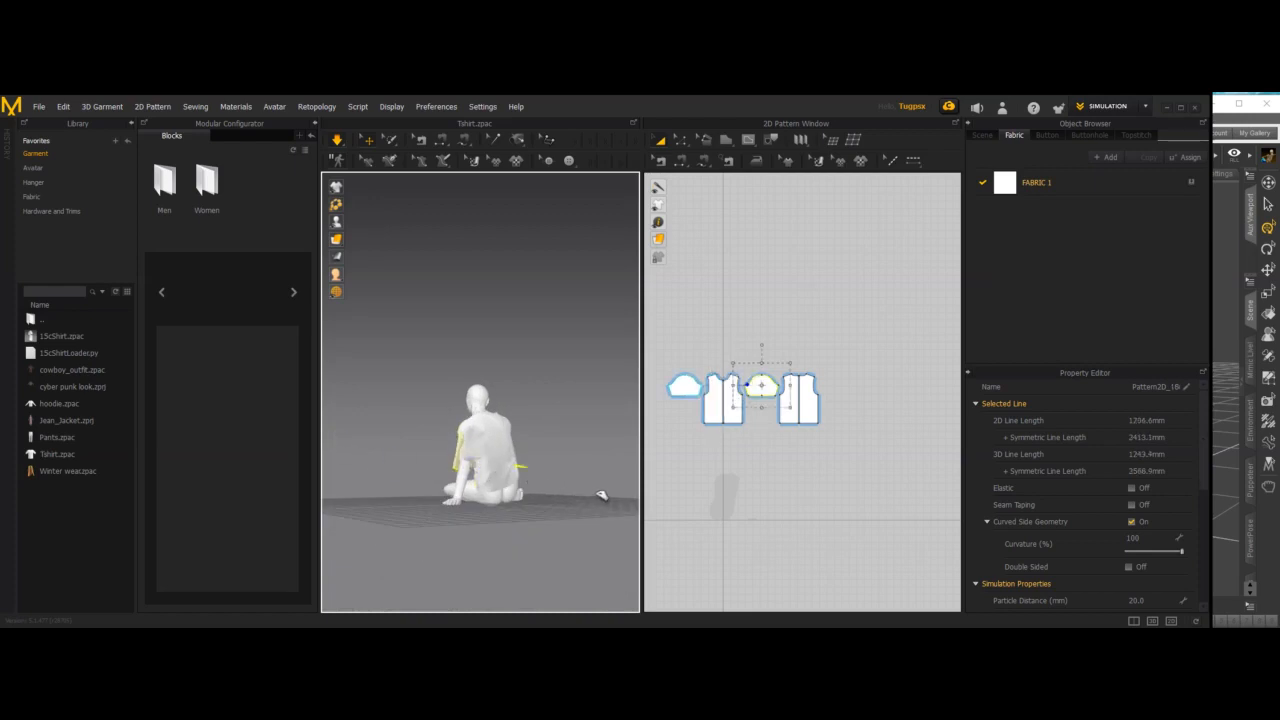
left_click_drag(479, 464, 625, 492)
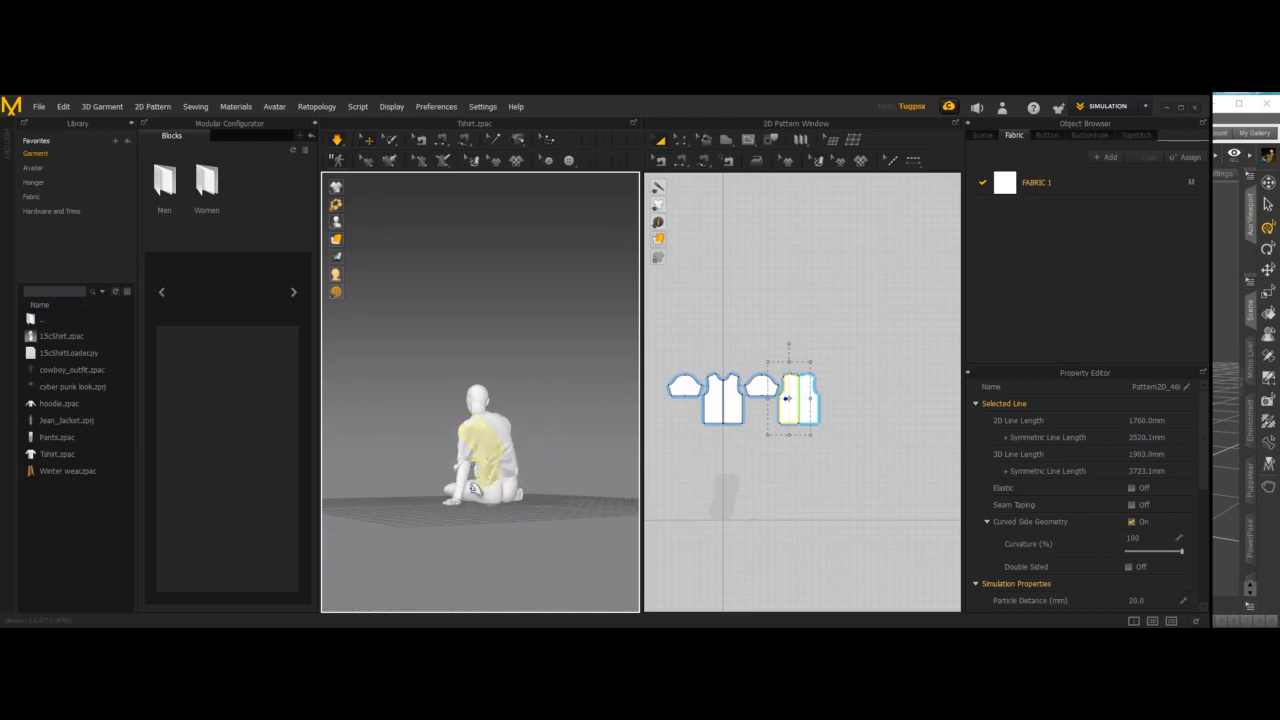
right_click_drag(400, 457, 606, 474)
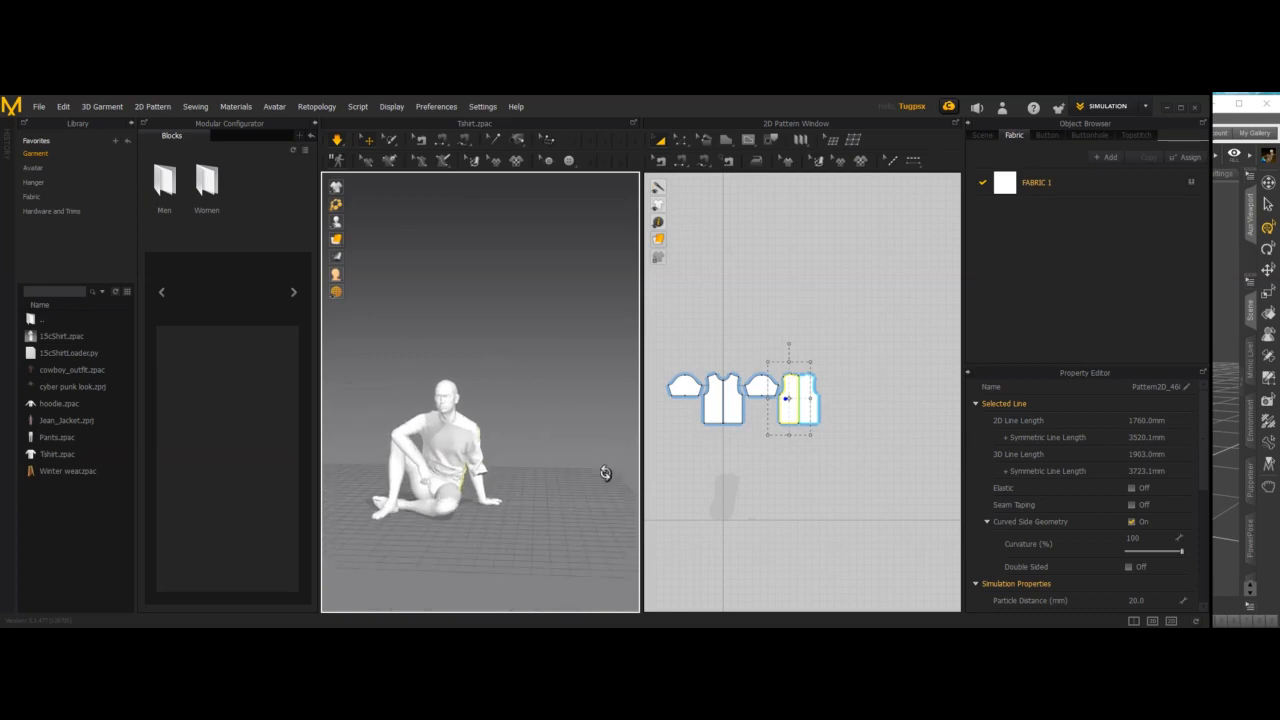
Select the sleeve on the seated avatar's left arm, view it from behind, and restart the drape simulation
left_click(749, 495)
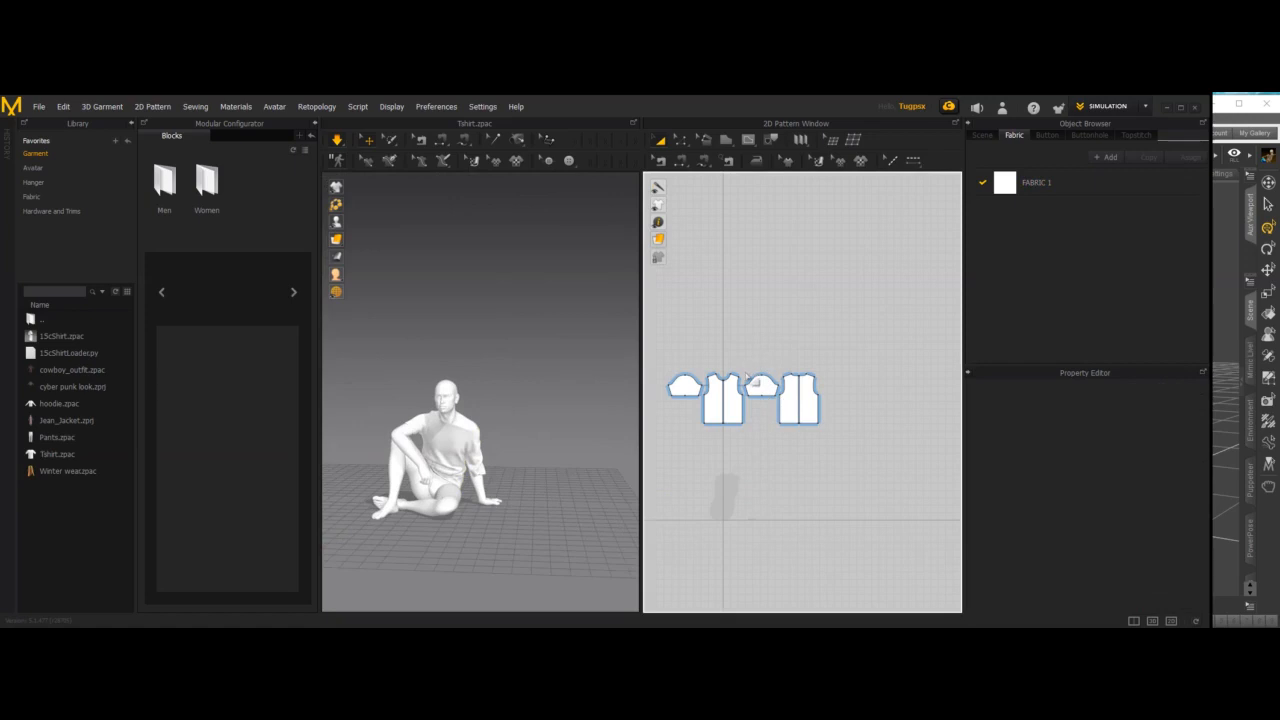
left_click(776, 400)
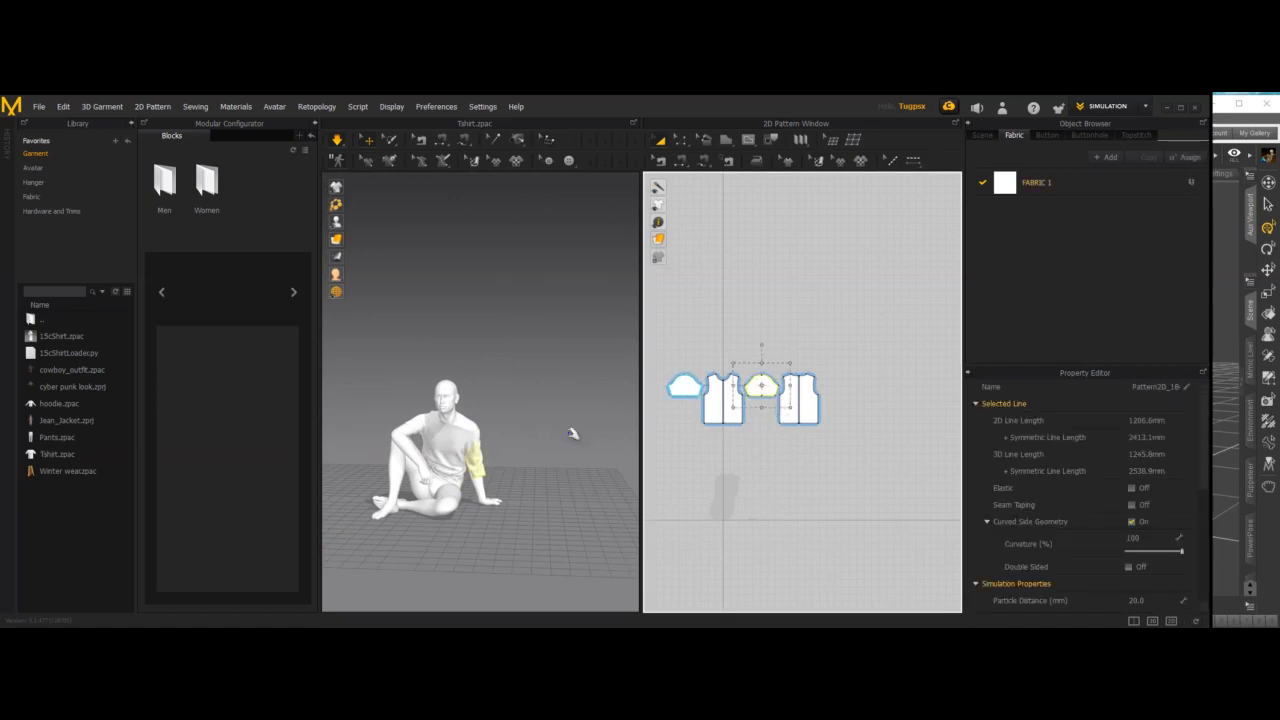
left_click(477, 487)
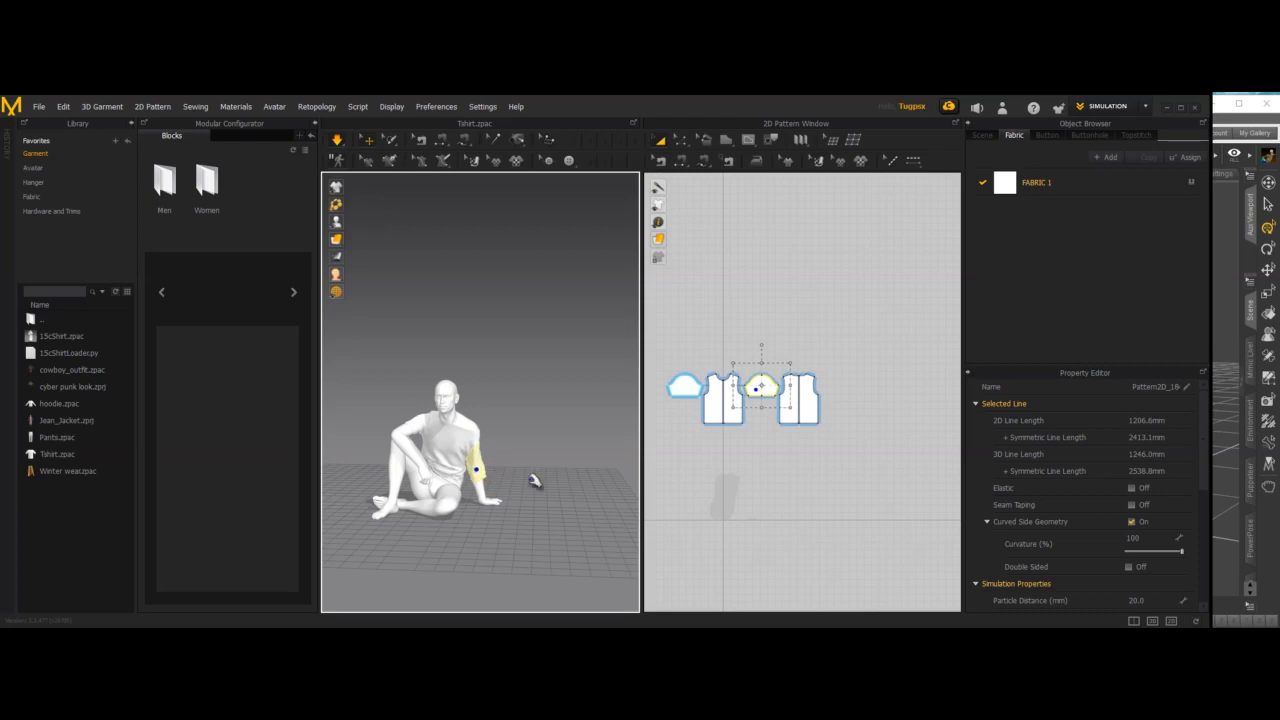
right_click_drag(508, 489, 356, 473)
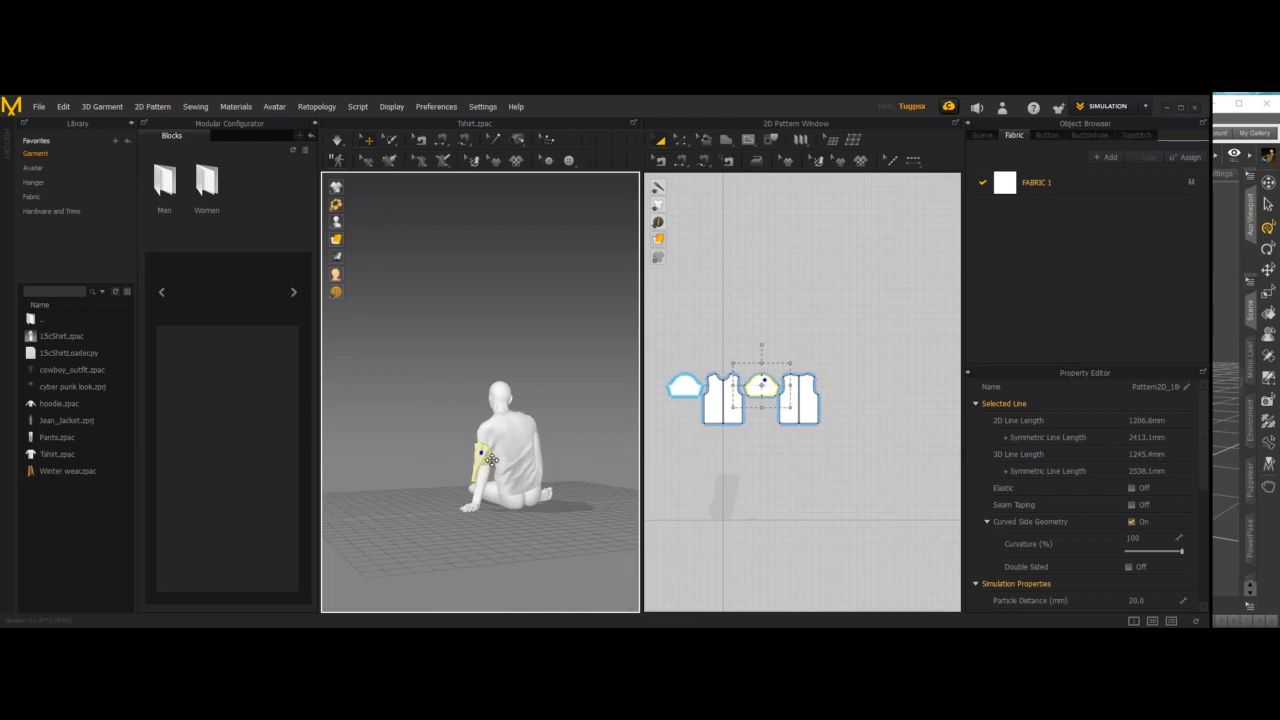
mouse_move(409, 463)
right_mouse_down()
mouse_move(523, 471)
mouse_move(574, 457)
mouse_move(590, 426)
mouse_move(520, 483)
mouse_move(425, 455)
right_mouse_up()
key("space")
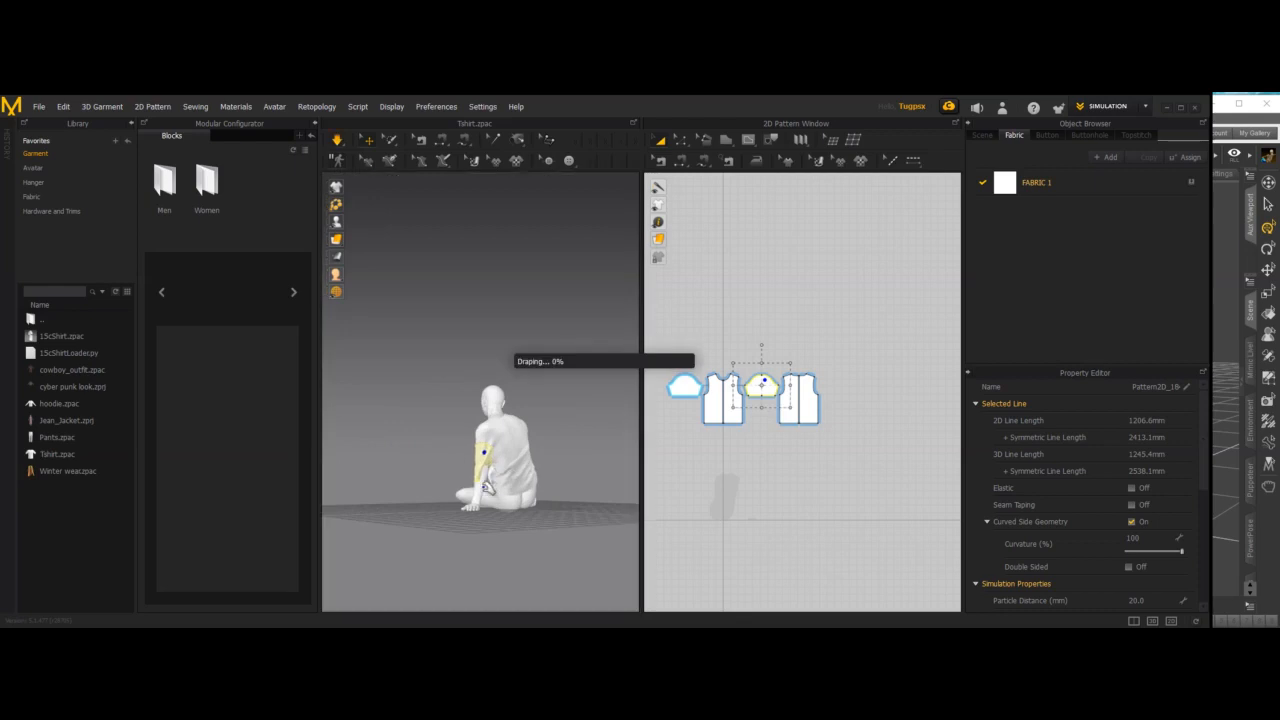
Pull the left sleeve's cloth into place on the seated avatar's arm during the simulation, working from front and back
right_click_drag(487, 480, 529, 491)
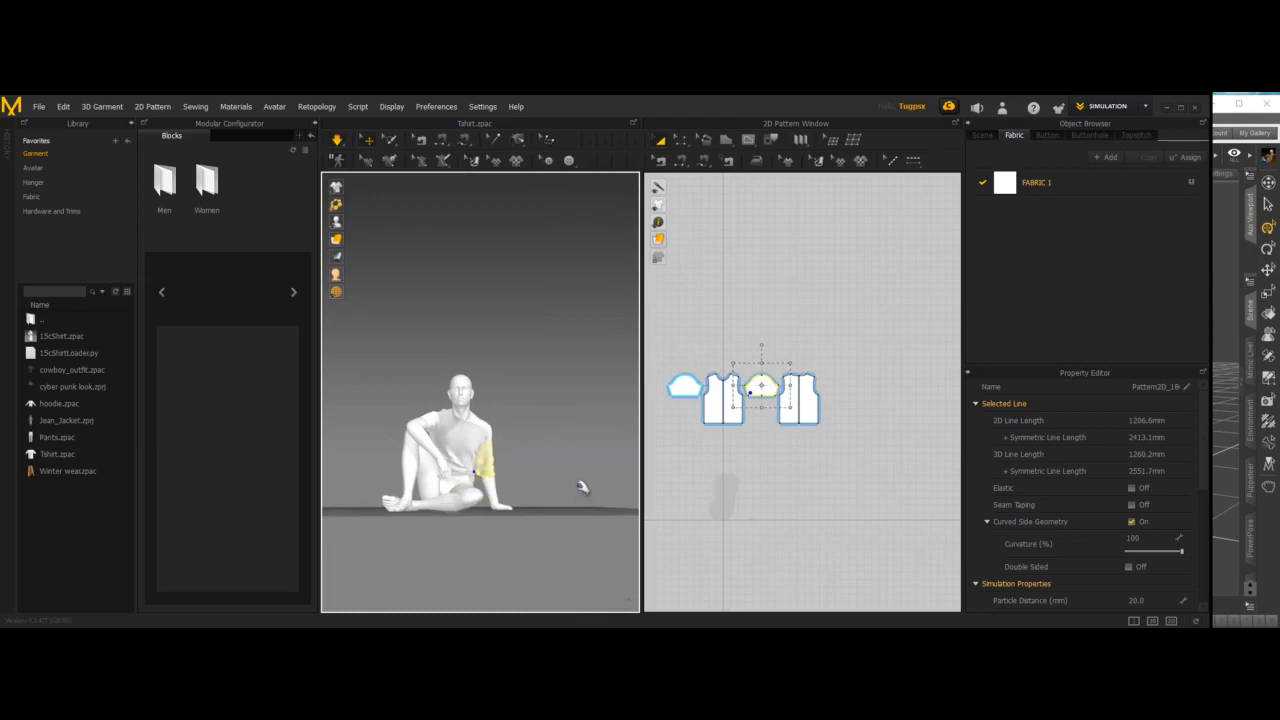
right_click_drag(569, 492, 349, 494)
left_click_drag(520, 514, 545, 497)
left_click_drag(486, 465, 526, 511)
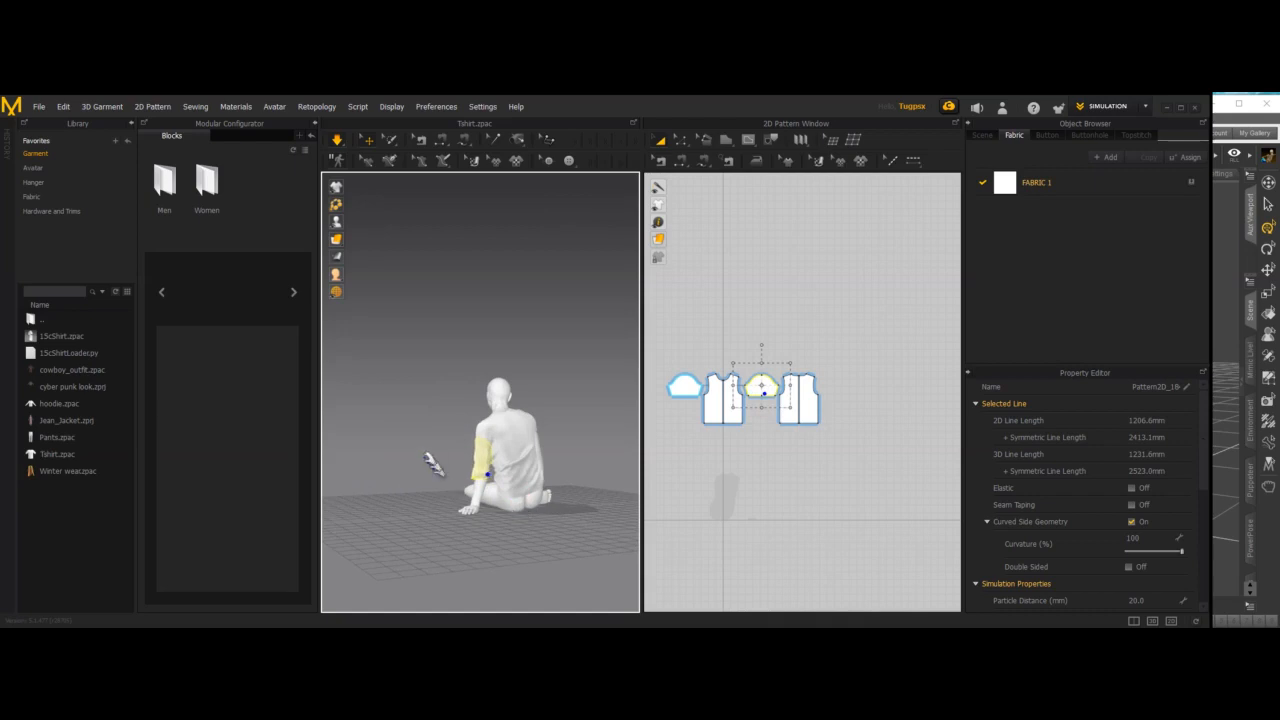
Bring up the Daz3DBridge dialog and morph the avatar to the A Avatar pose
right_click_drag(513, 472, 663, 477)
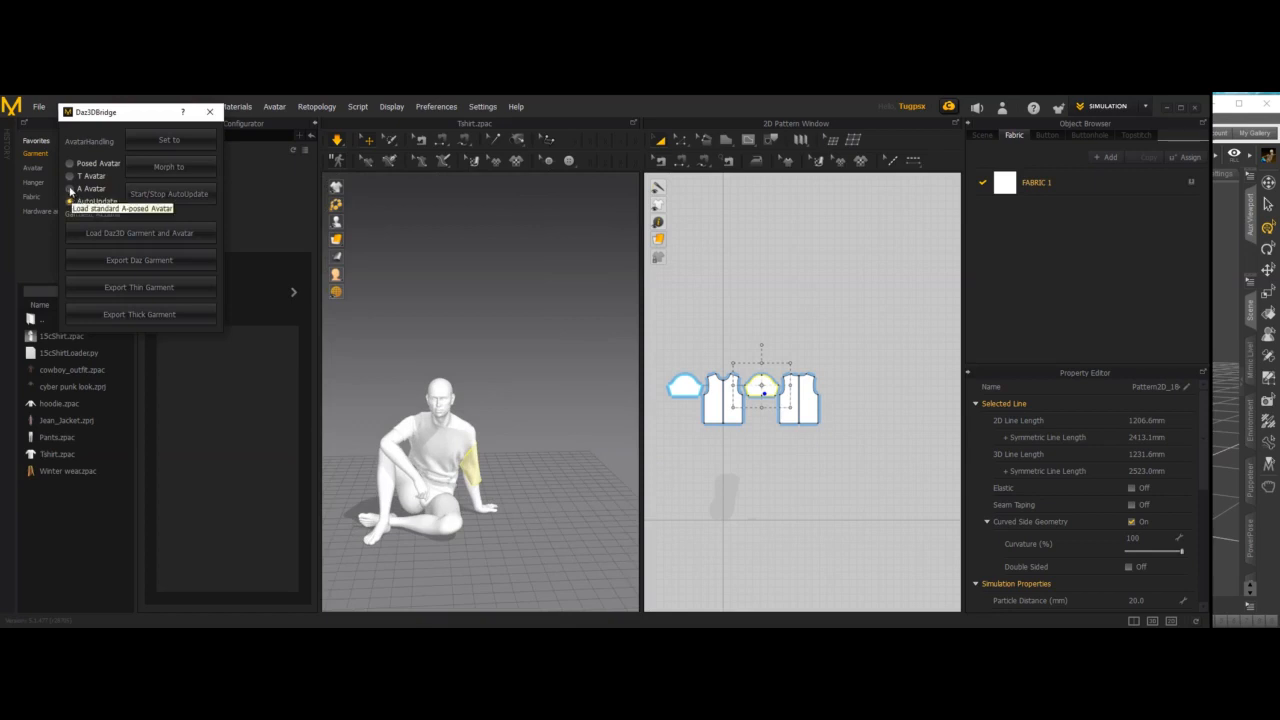
left_click(73, 190)
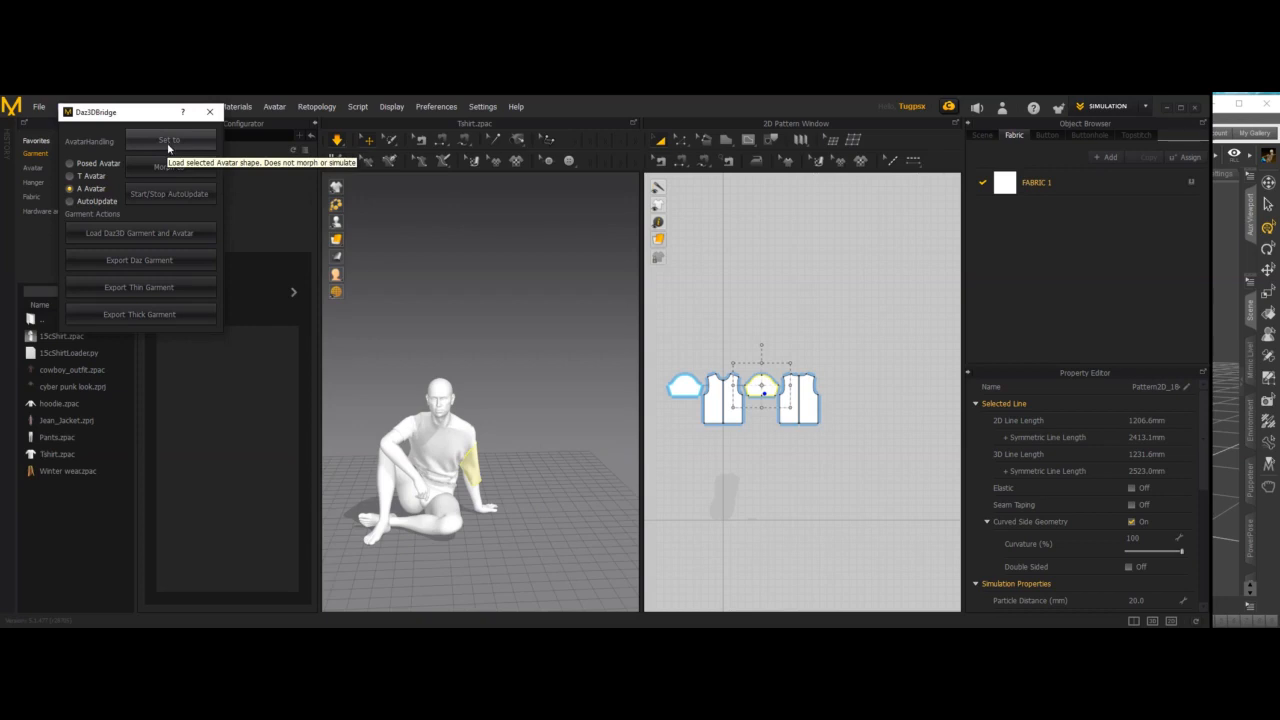
left_click(182, 172)
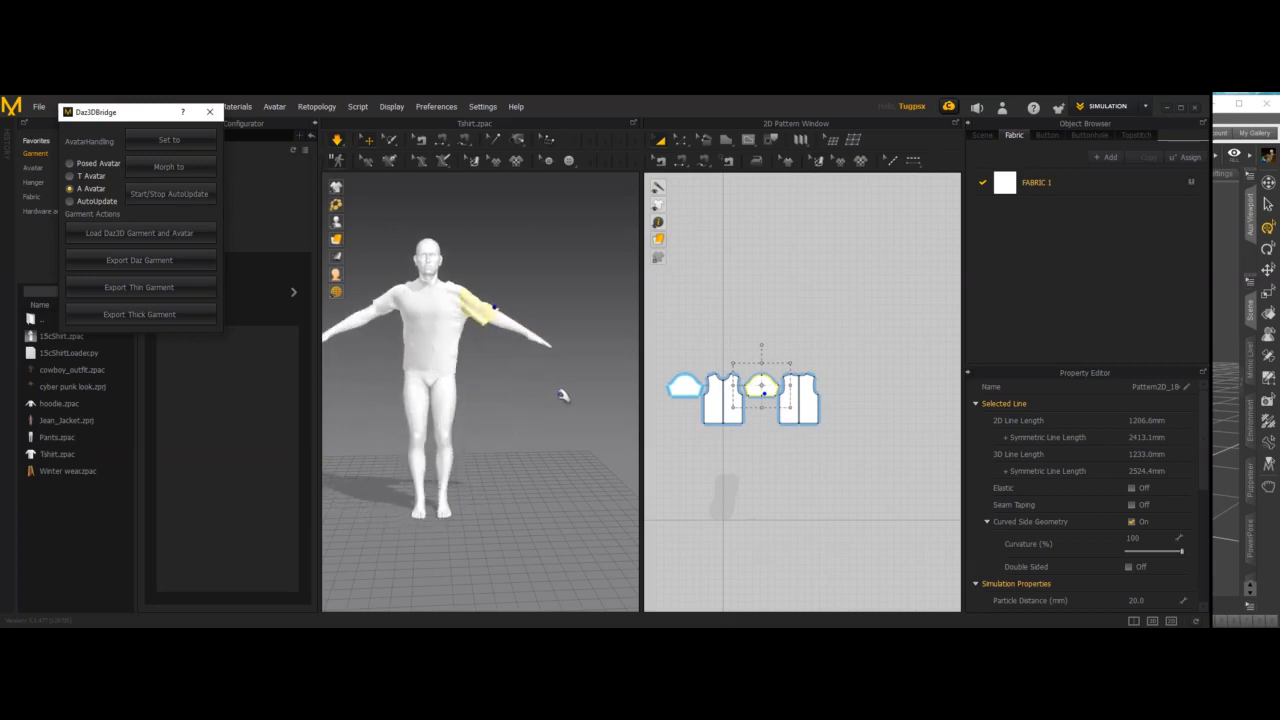
Pull the T-shirt's left sleeve into place around the A-posed avatar's upper arm during the simulation
right_click_drag(526, 423, 334, 413)
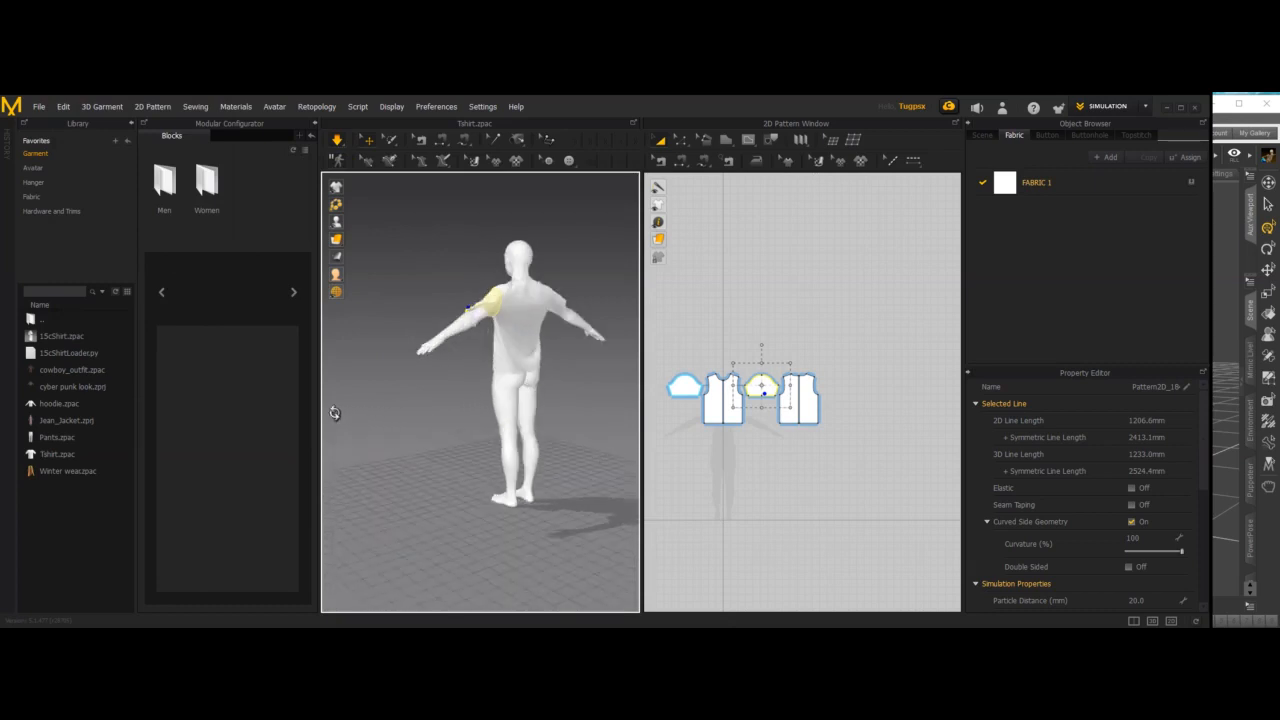
left_click(518, 394)
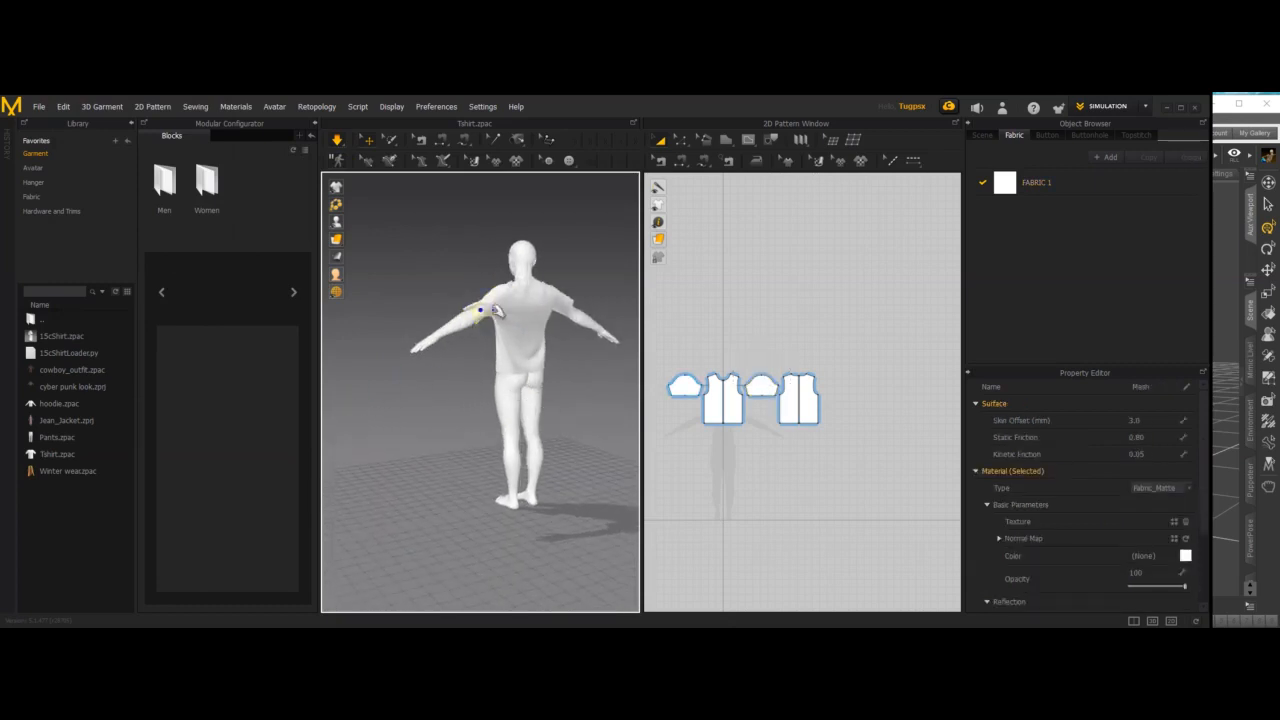
left_click(492, 345)
left_click_drag(565, 446, 533, 398)
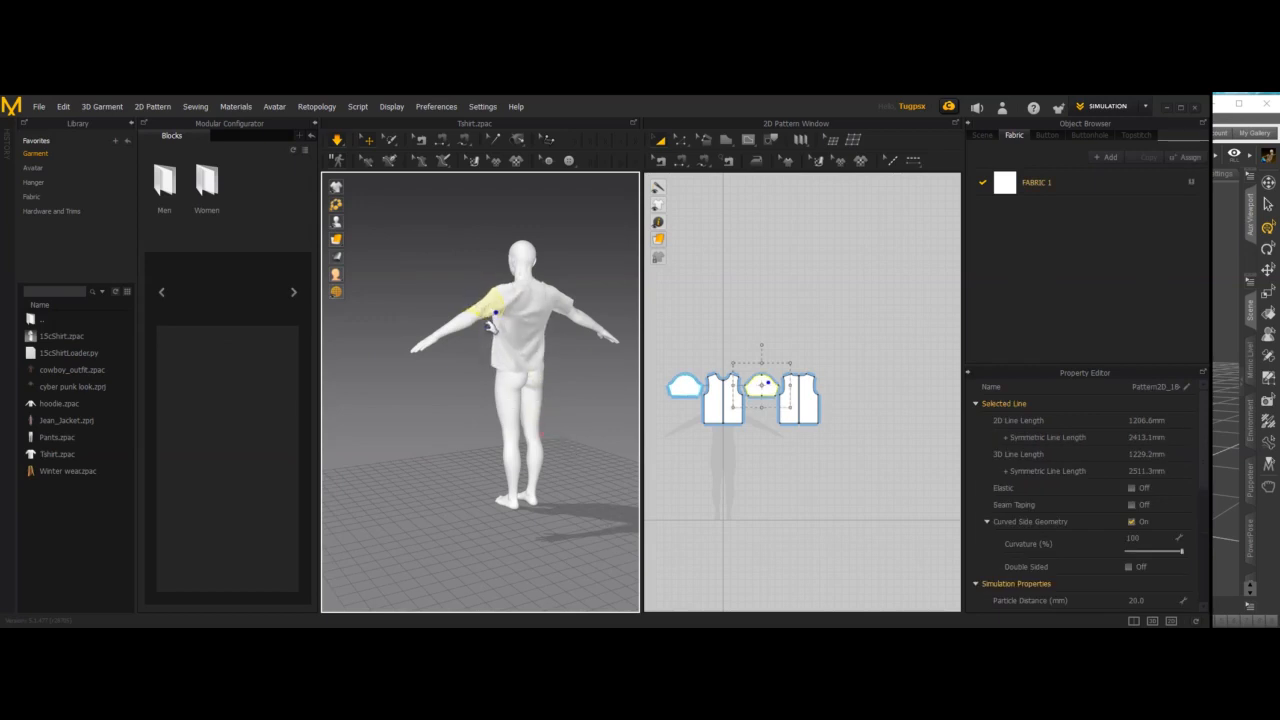
left_click_drag(490, 318, 485, 381)
right_click_drag(463, 346, 594, 314)
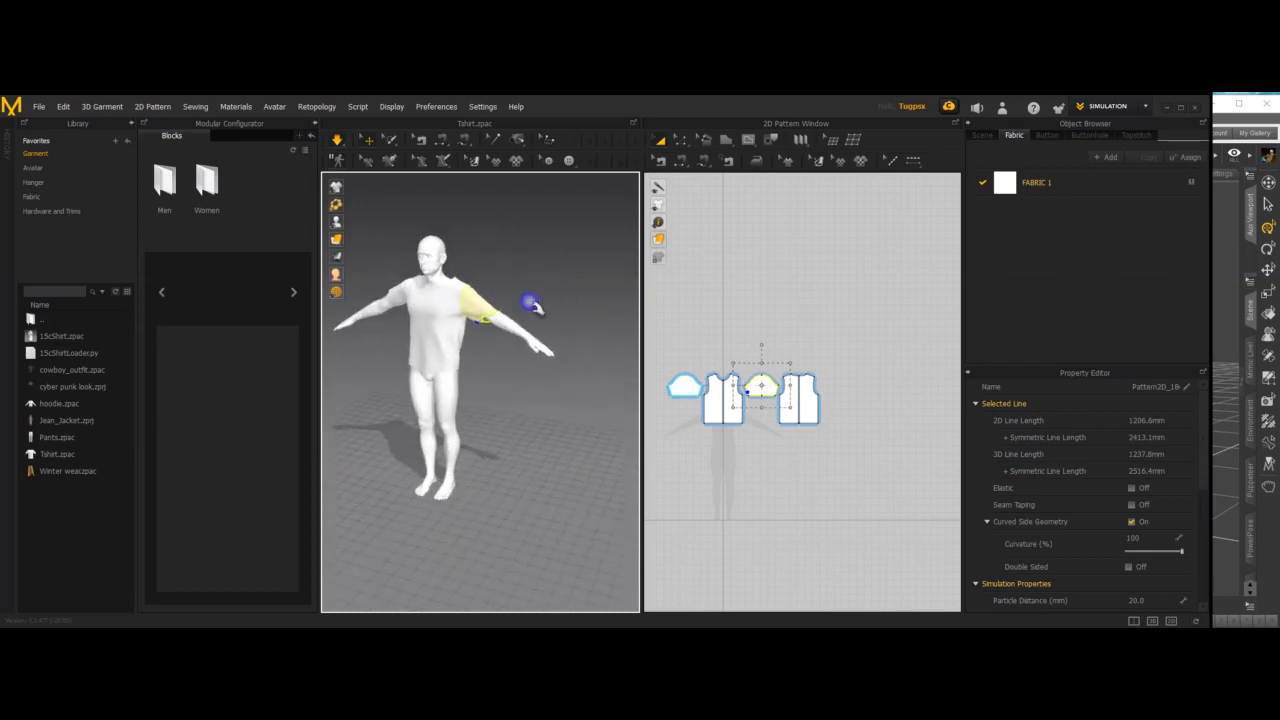
Pull the front panel's shoulder and both sleeves of the T-shirt to settle them on the A-posed avatar
left_click(404, 300)
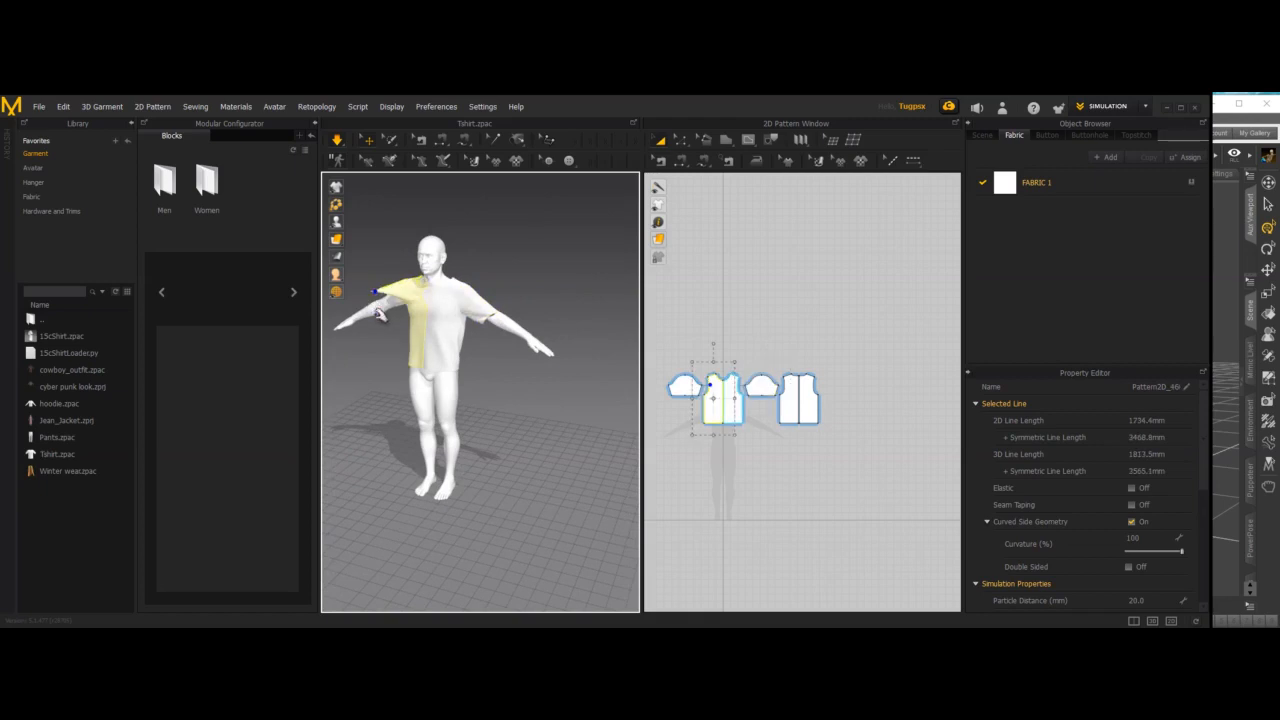
left_click(378, 310)
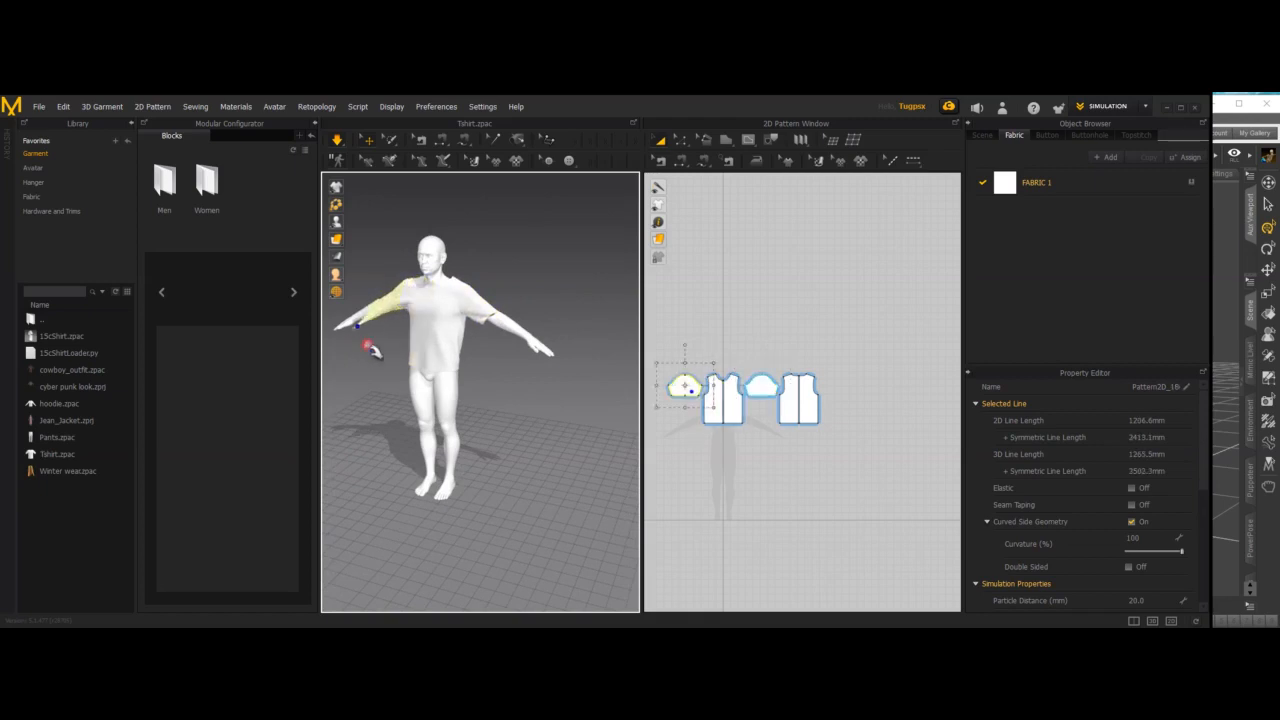
right_click_drag(520, 371, 404, 385)
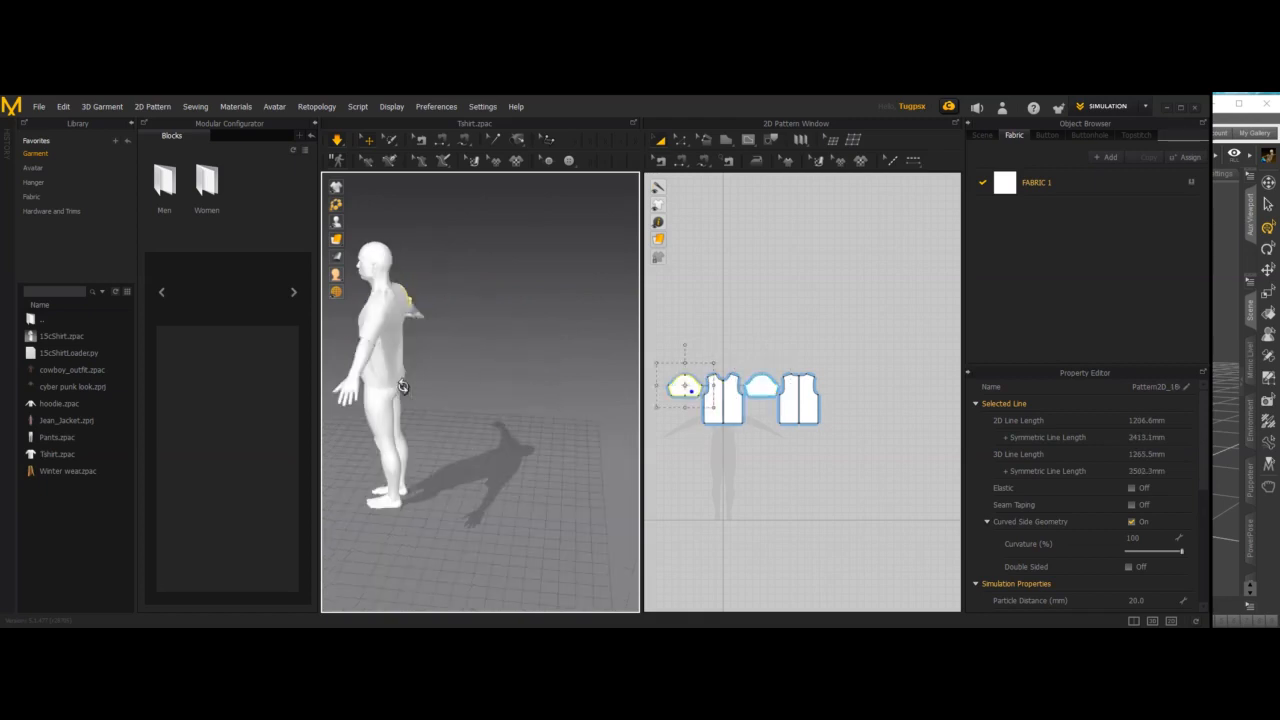
left_click(410, 340)
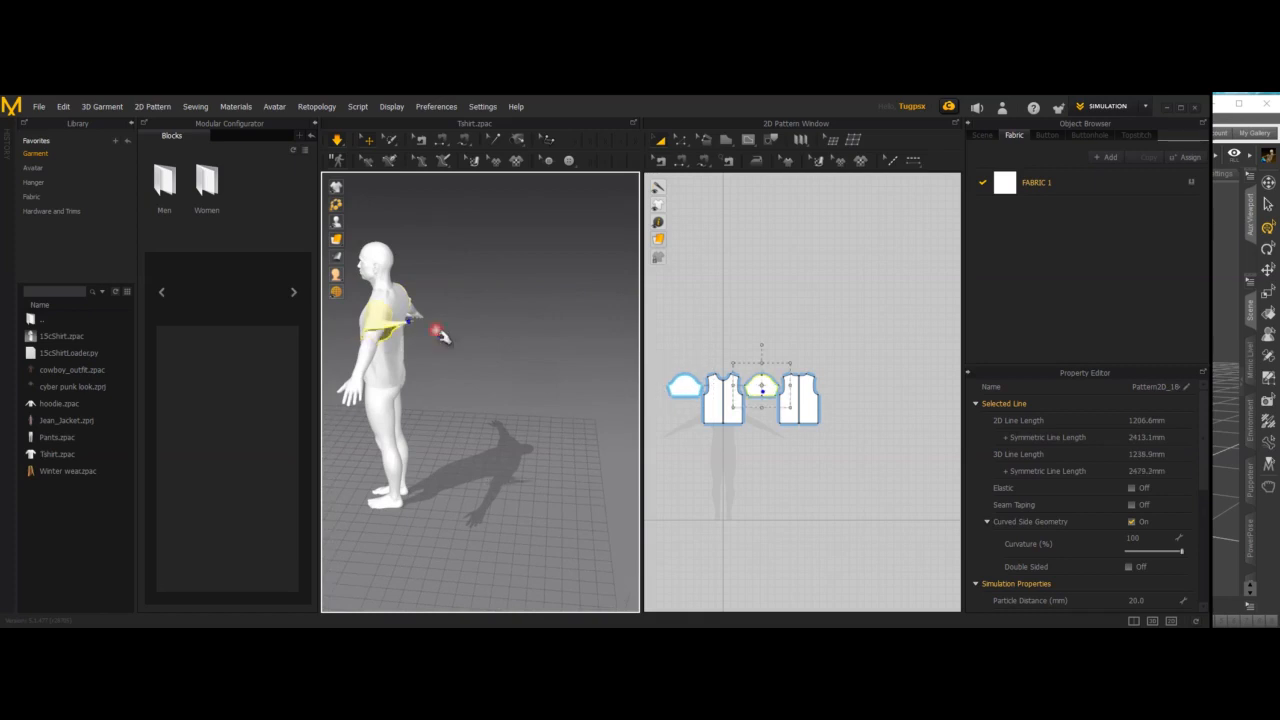
Examine the draped T-shirt on the A-posed avatar from the front, with the pattern selection cleared
right_click_drag(483, 385, 517, 386)
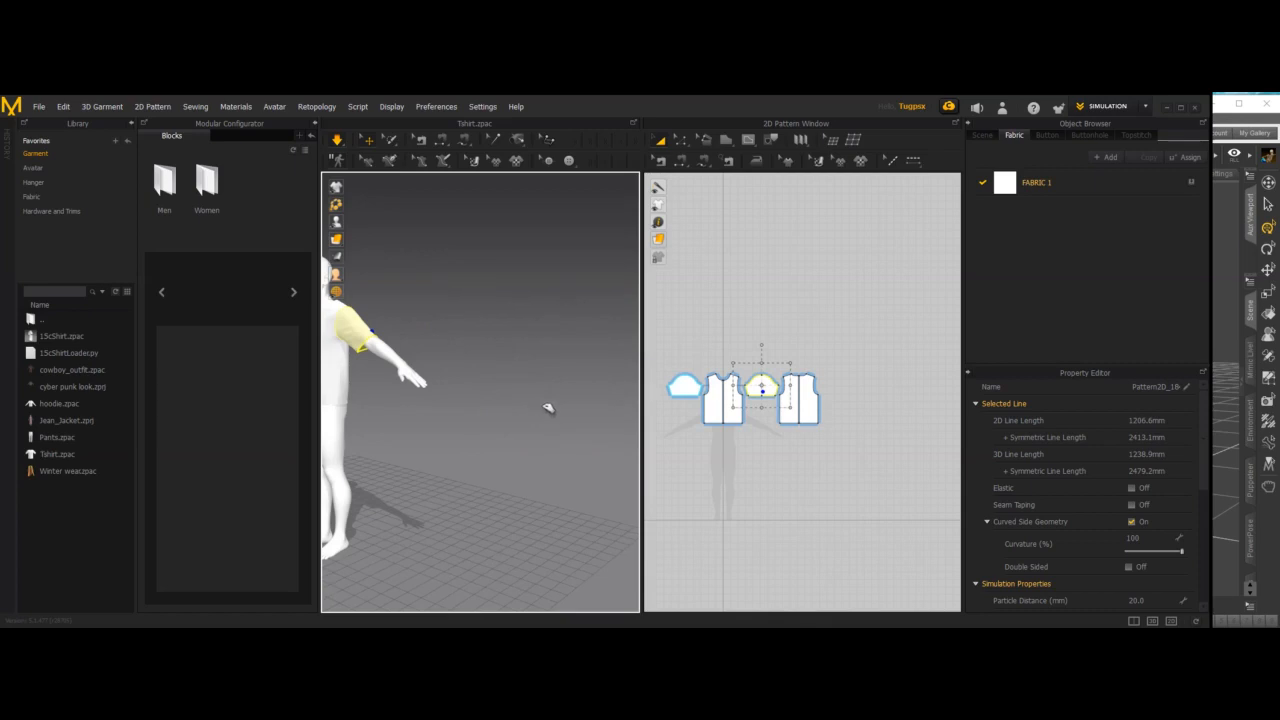
mouse_move(478, 441)
right_mouse_down()
mouse_move(560, 420)
mouse_move(489, 436)
mouse_move(551, 446)
mouse_move(485, 436)
right_mouse_up()
scroll(500, 433, "down", 5)
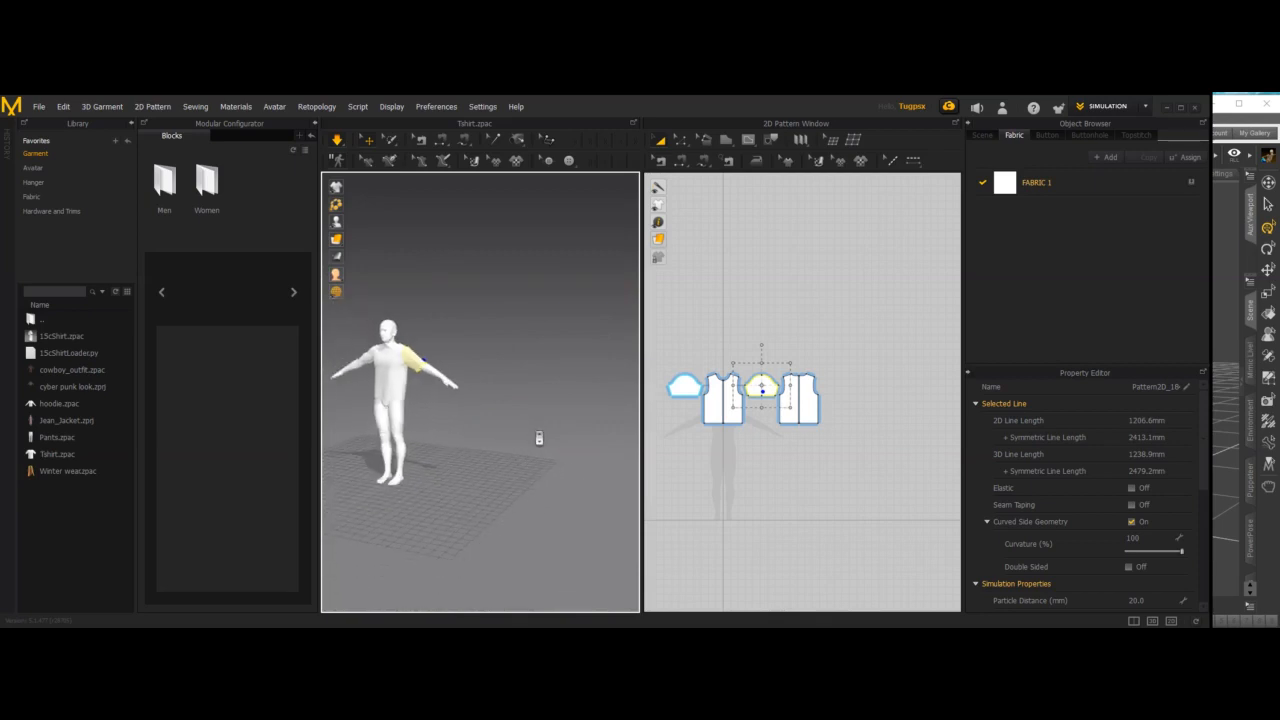
right_click_drag(454, 428, 500, 434)
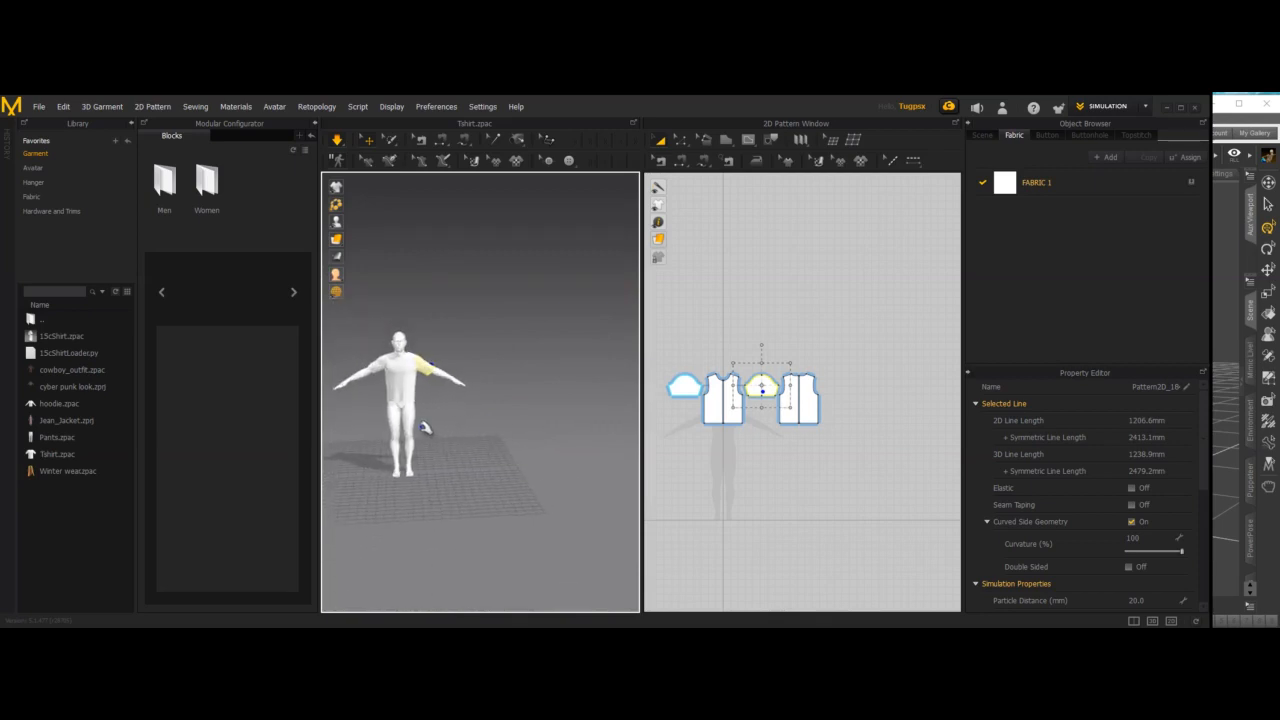
scroll(422, 428, "down", 2)
scroll(422, 428, "up", 3)
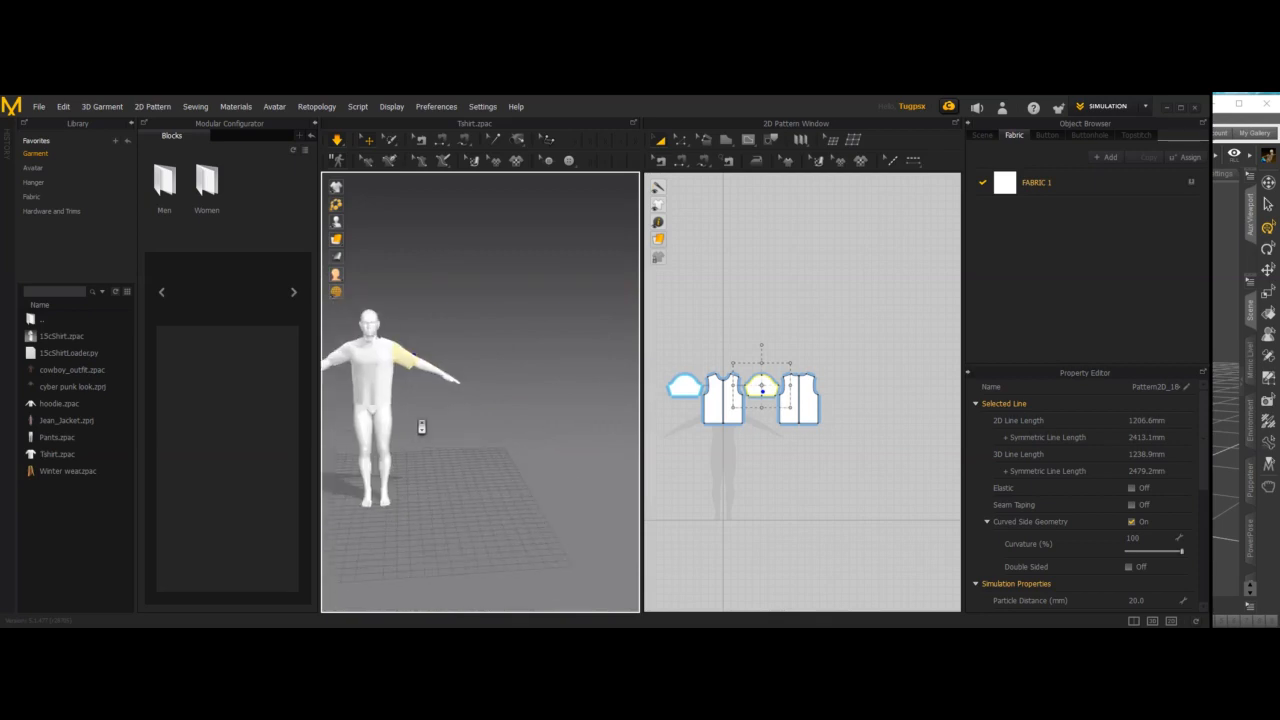
scroll(428, 425, "up", 2)
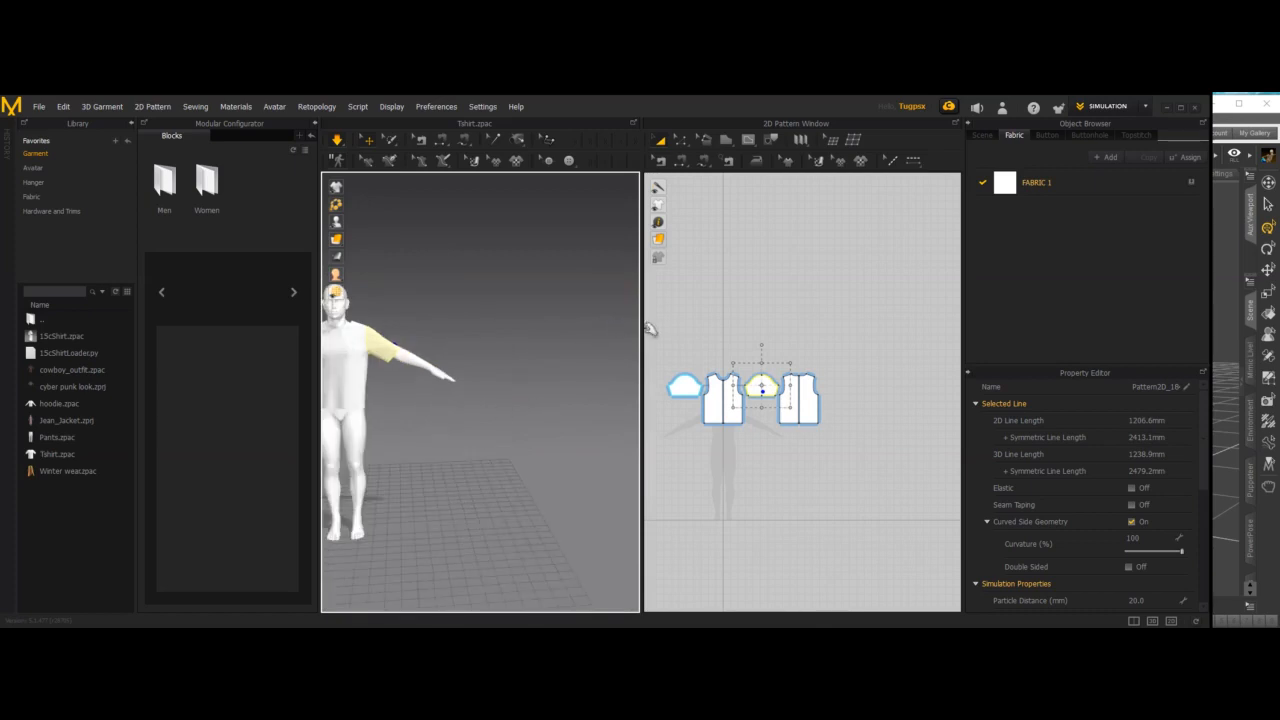
left_click(672, 317)
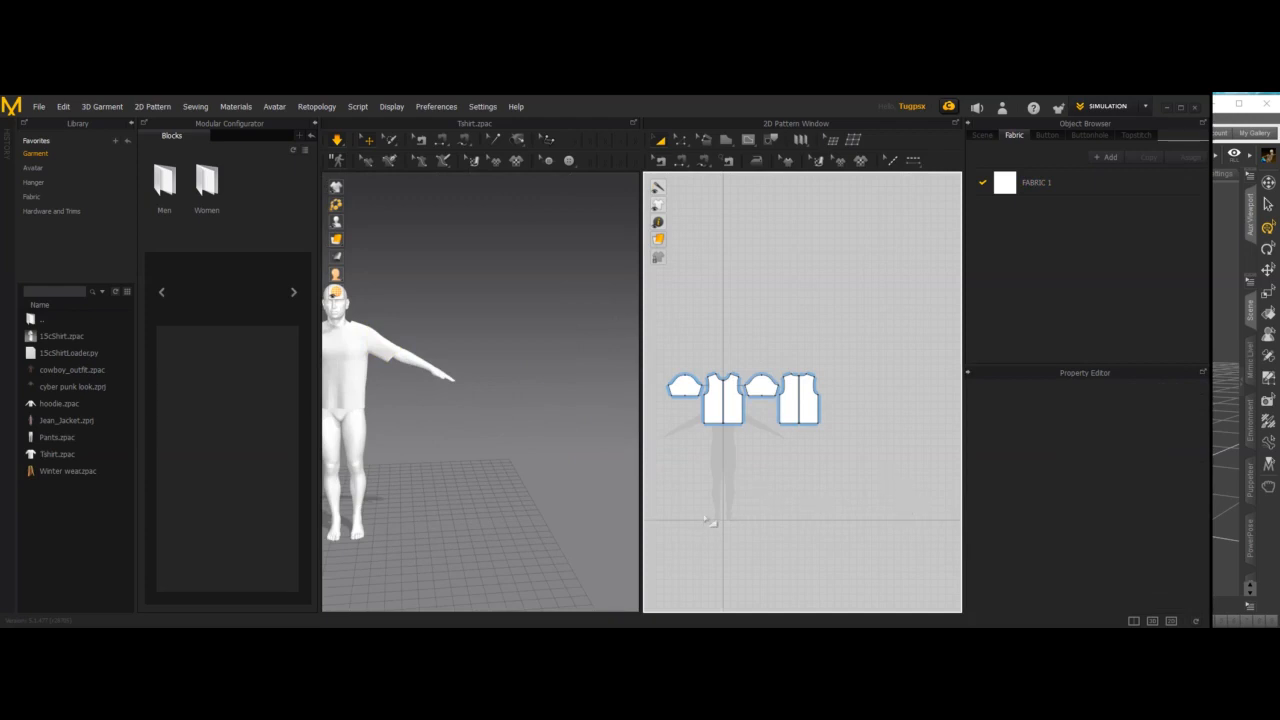
scroll(521, 476, "down", 1)
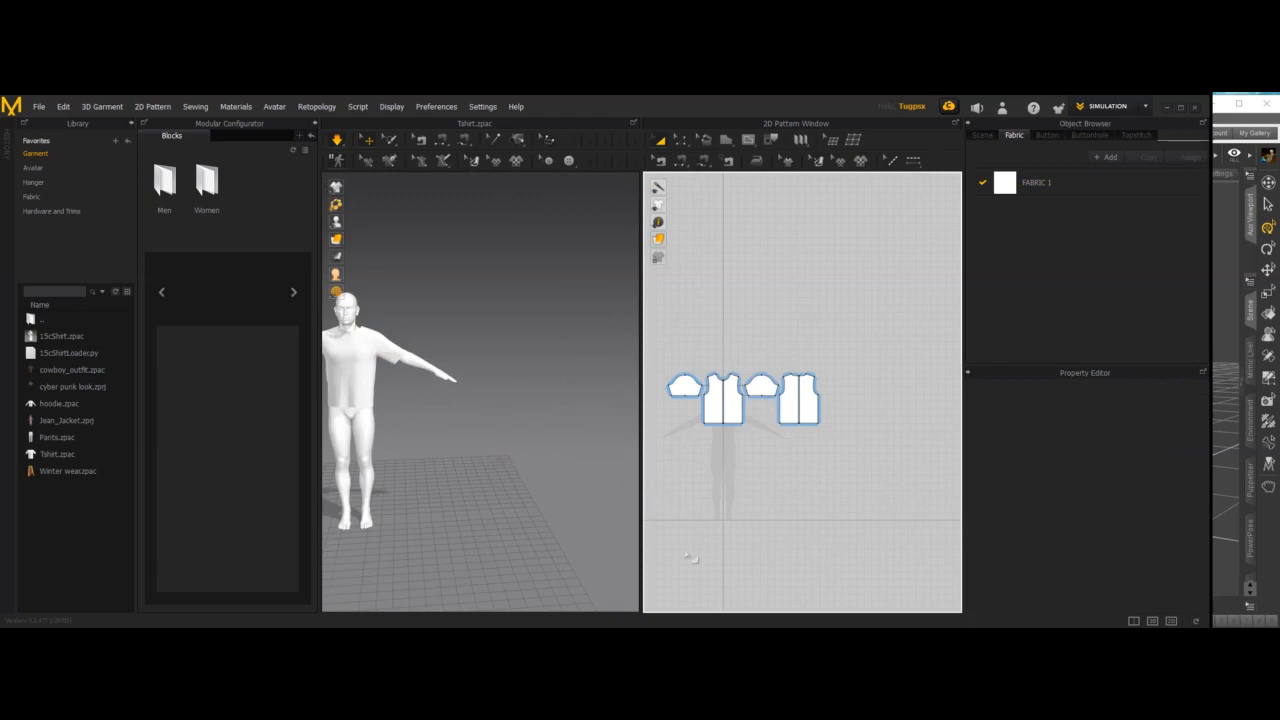
scroll(534, 485, "down", 1)
scroll(694, 560, "down", 2)
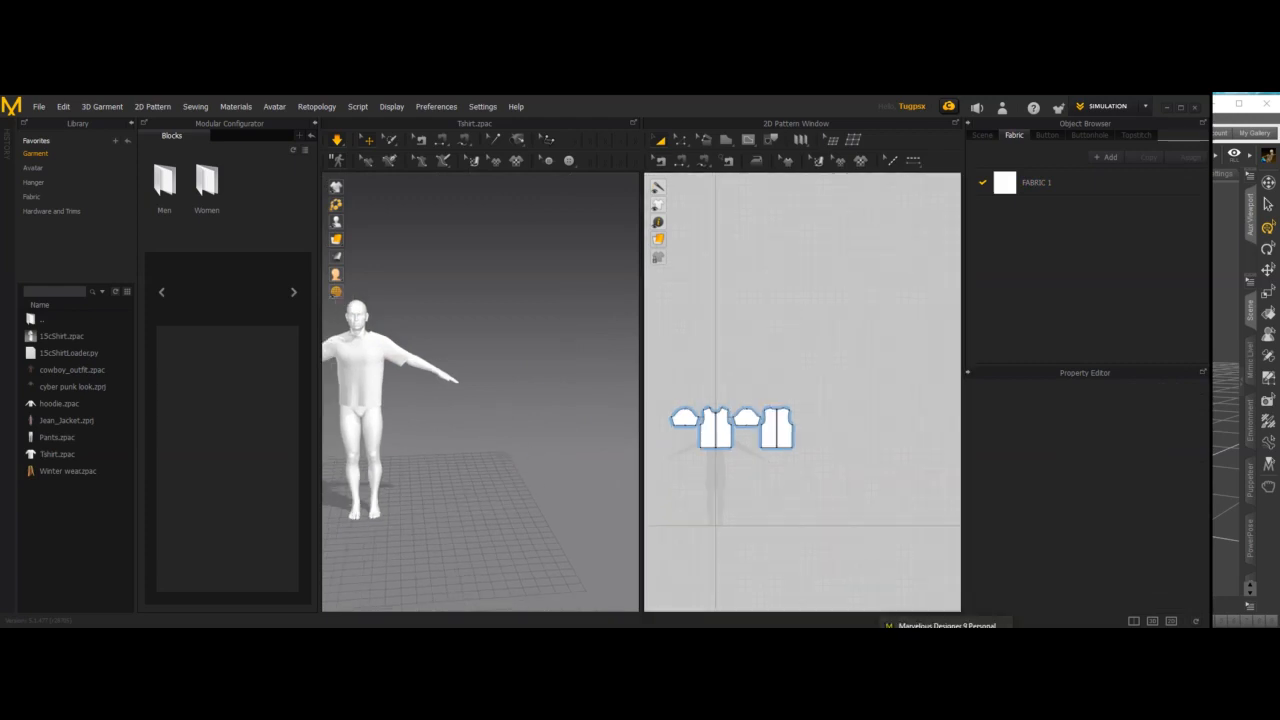
Bring back the Daz3DBridge dialog and export the T-shirt as a Daz garment
left_click(946, 625)
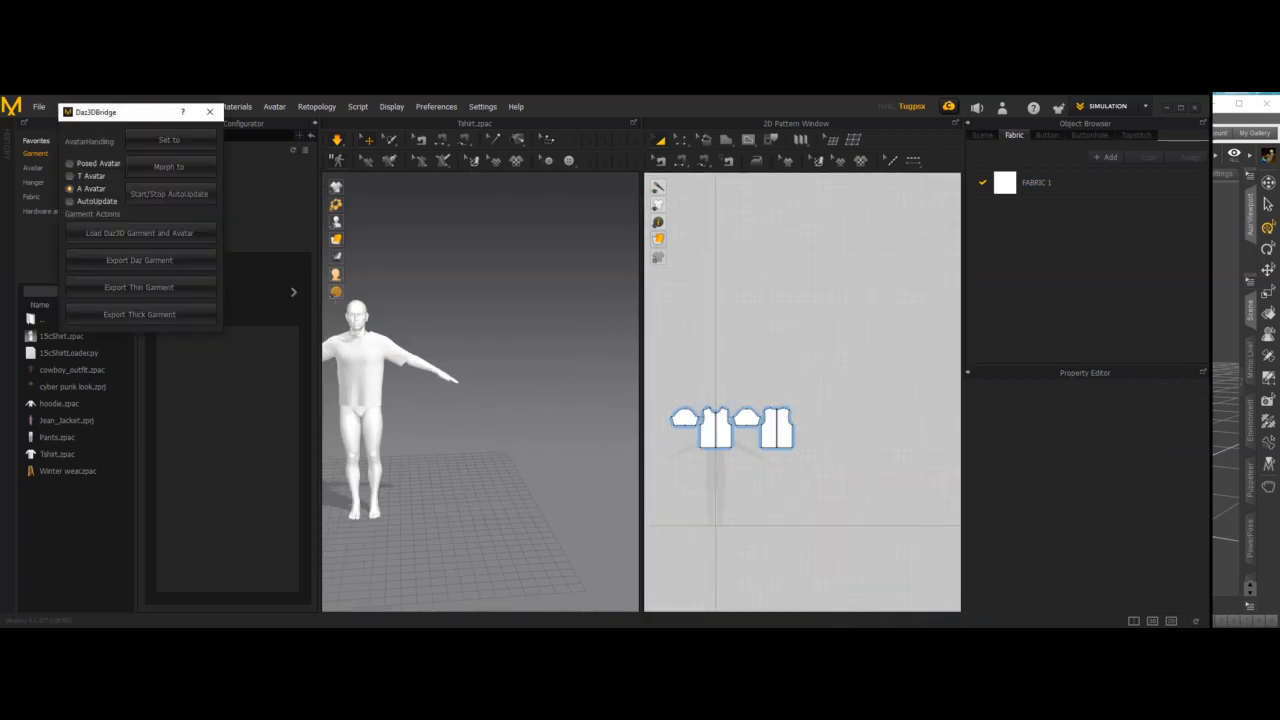
left_click(150, 262)
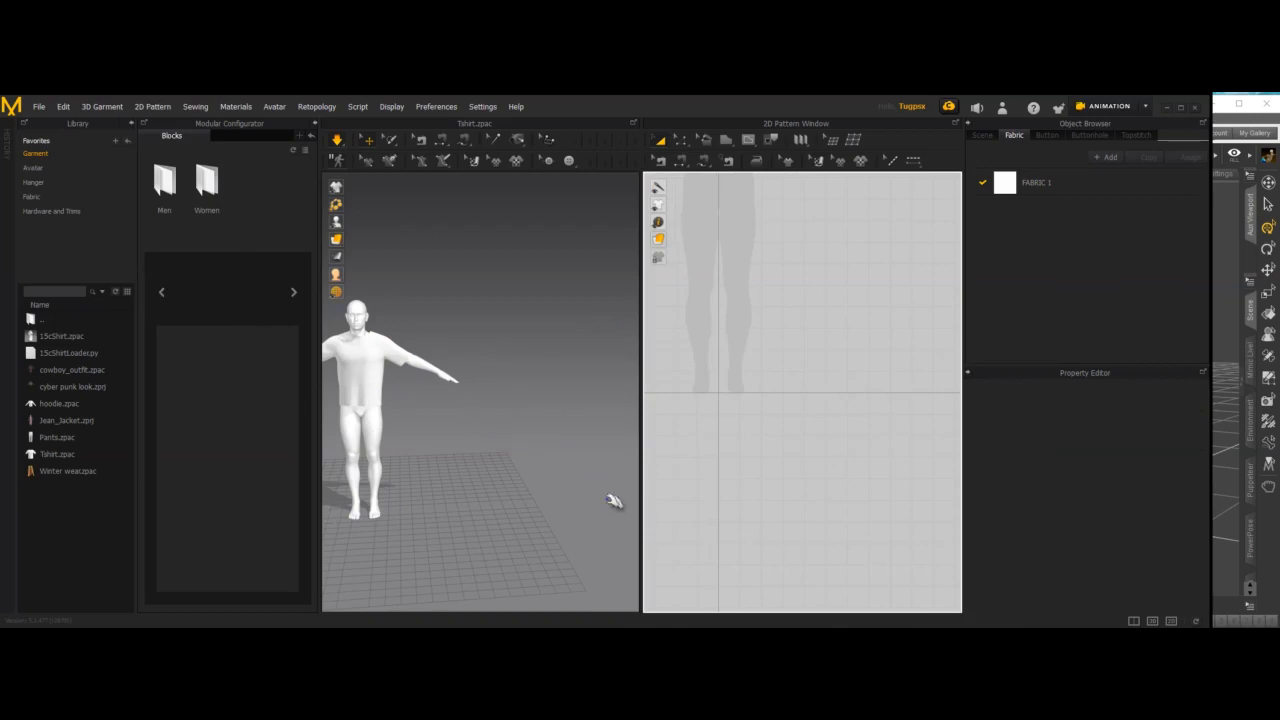
scroll(811, 602, "down", 2)
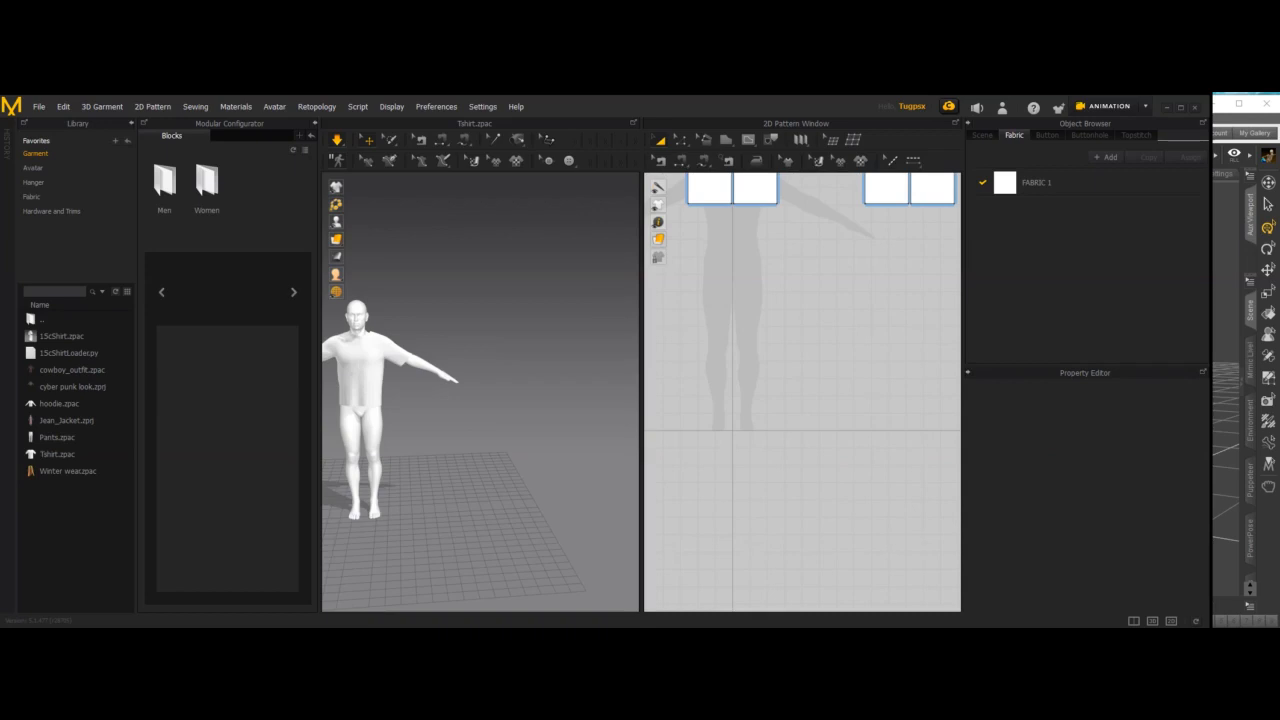
Switch to Daz Studio, set the figure to the A-Pose with MDBridge2, and import the garment prop
key("alt+Tab")
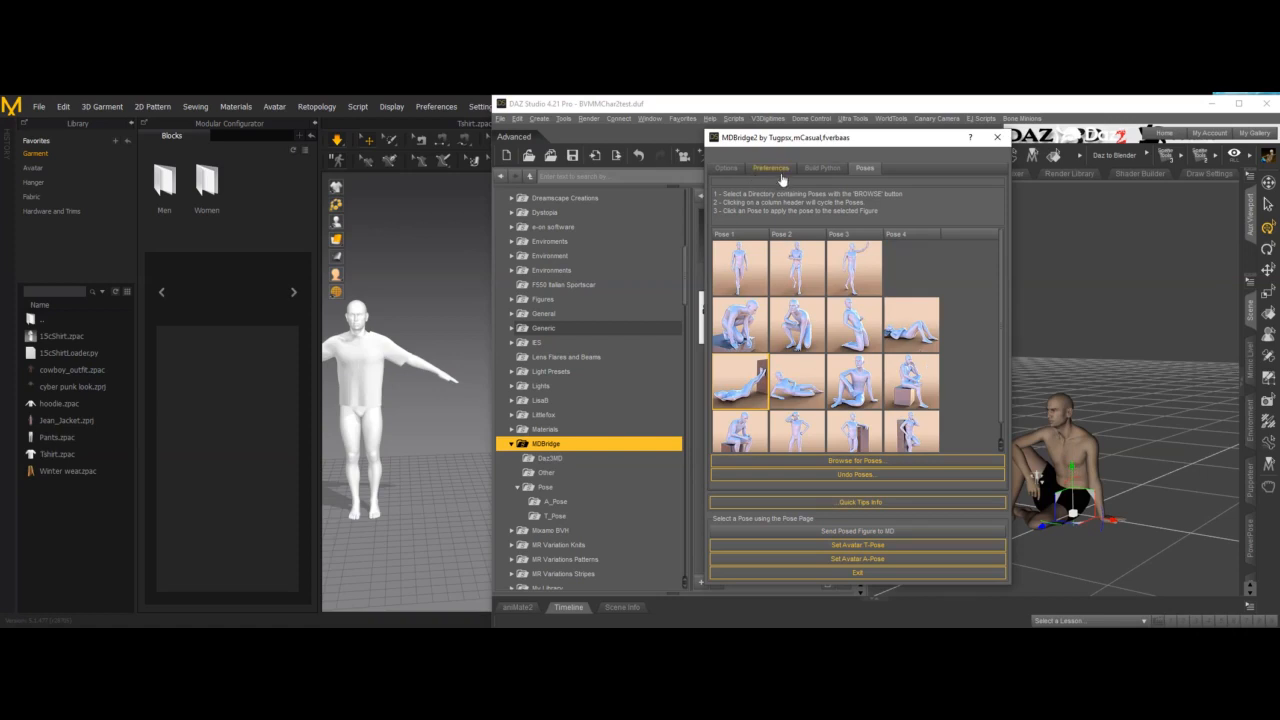
left_click(726, 168)
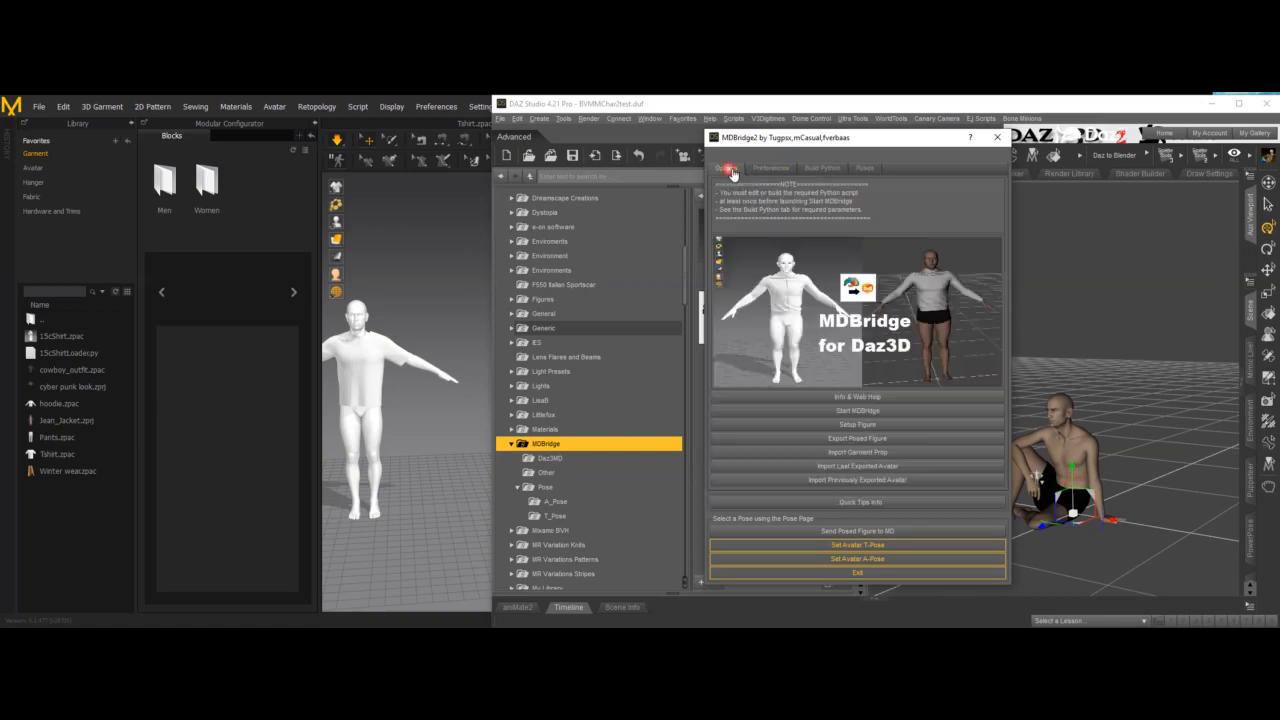
left_click(863, 559)
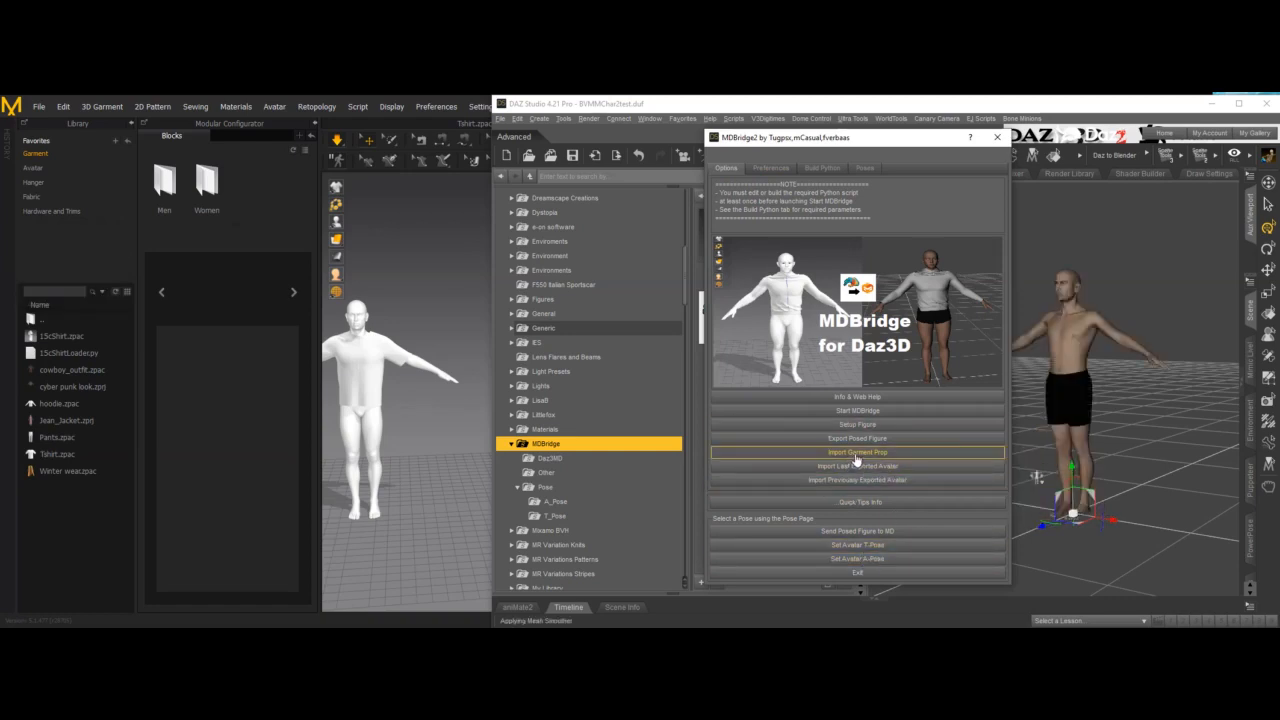
left_click(855, 453)
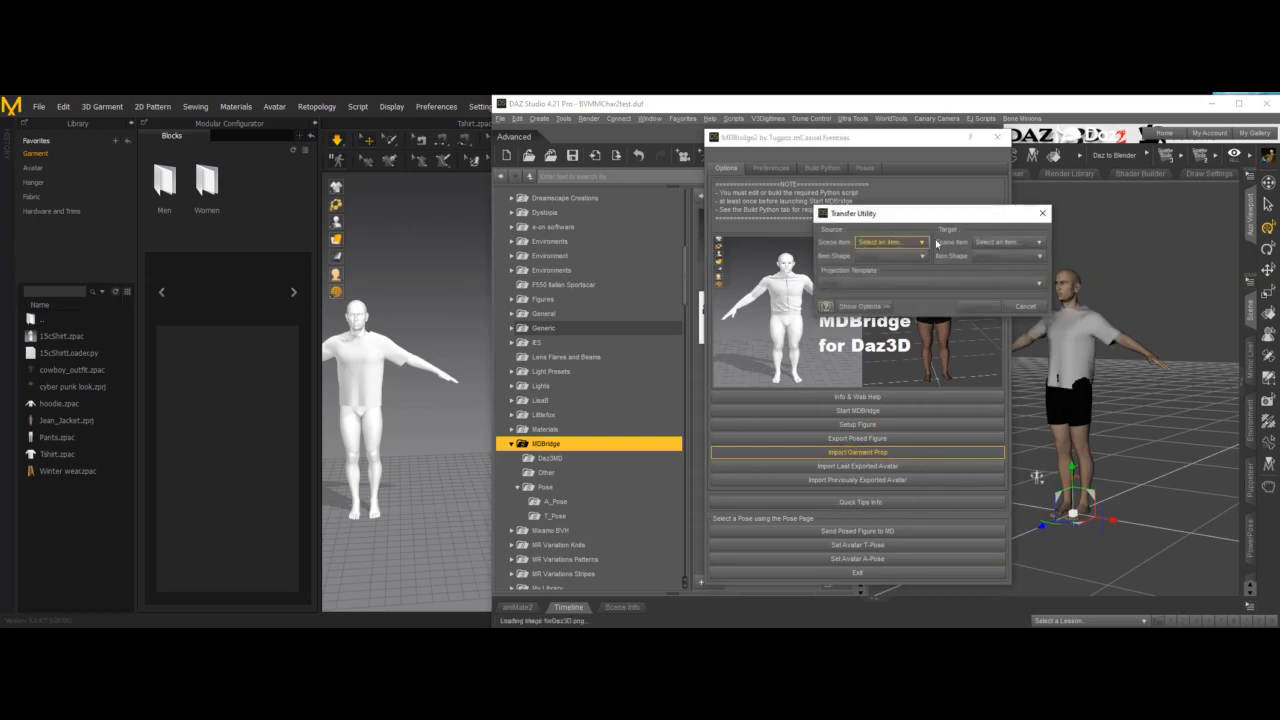
Set the transfer source to Genesis 8 Male with the Current item shape and the target to ForDaz3D
left_click(921, 243)
left_click(898, 270)
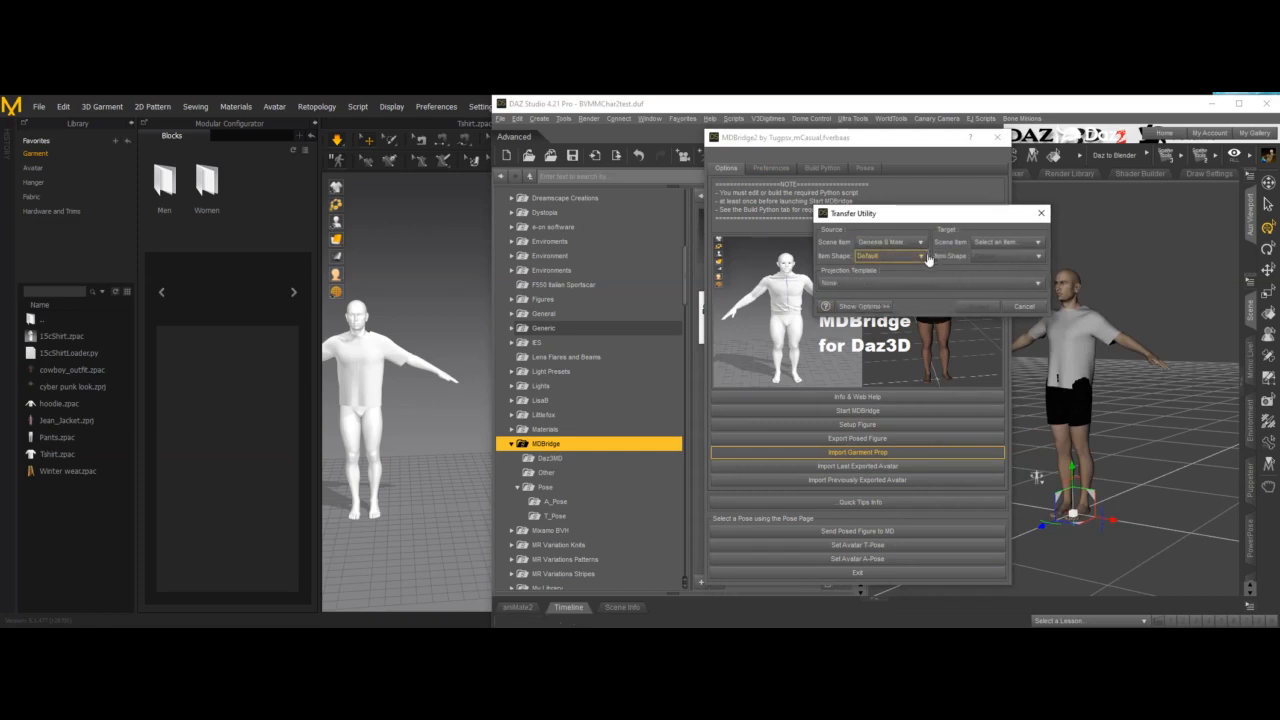
left_click(918, 260)
left_click(890, 270)
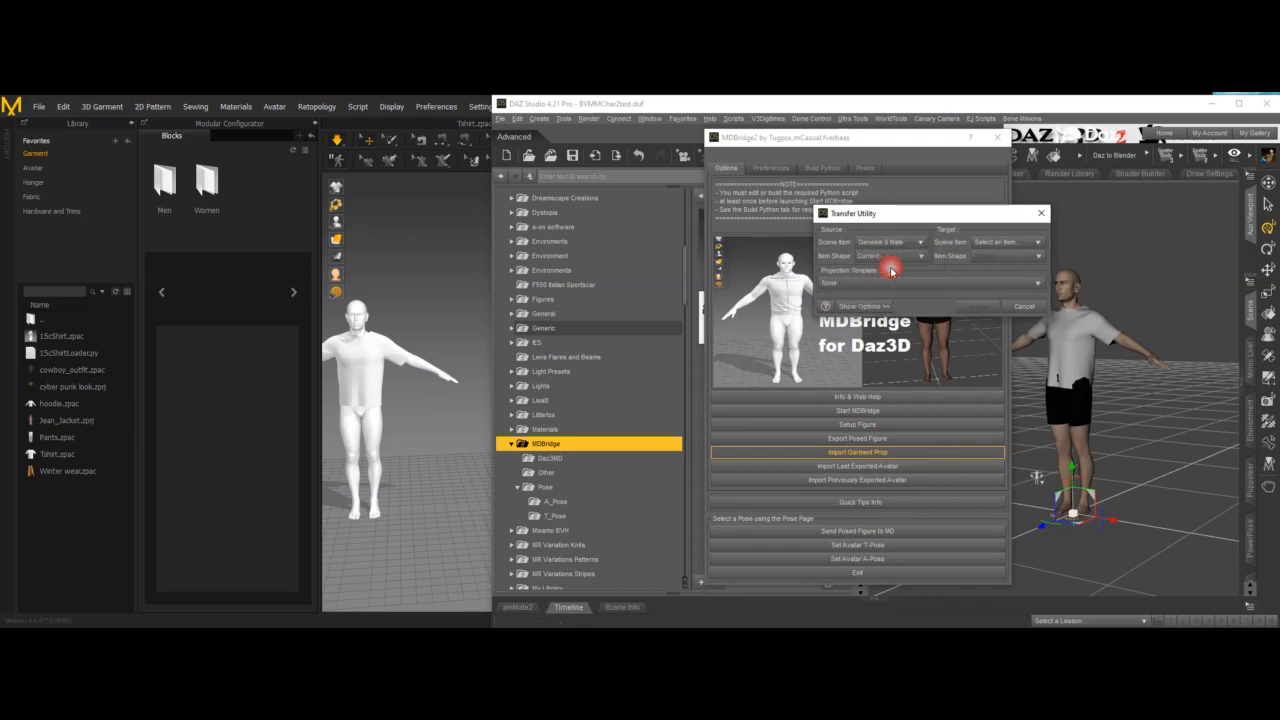
left_click(1039, 243)
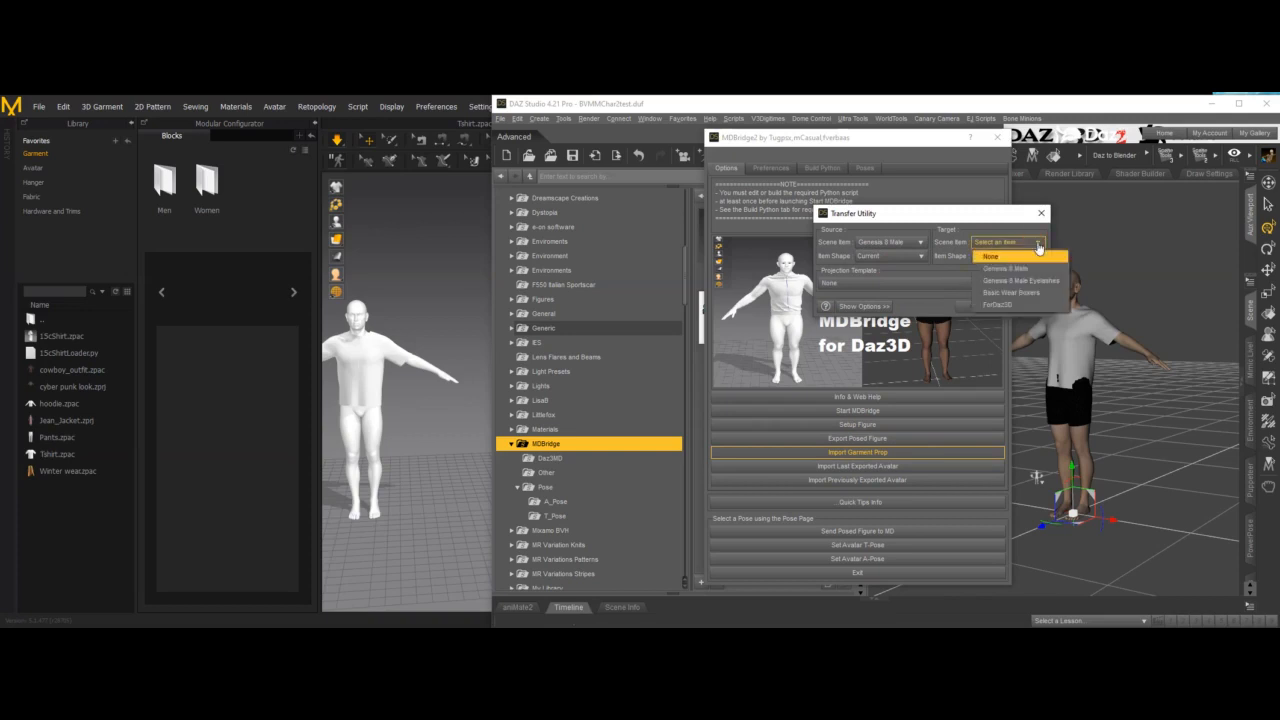
left_click(1000, 306)
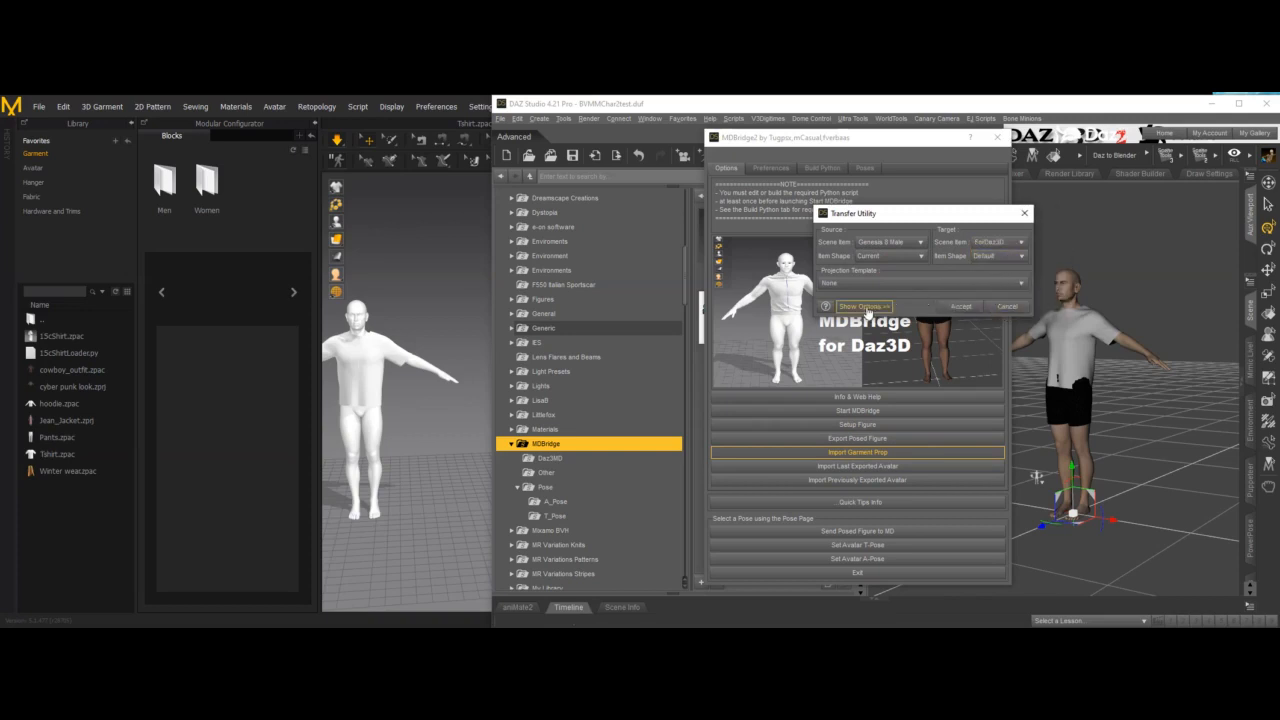
Enable Reverse Source Shape From Target in the transfer options and run the transfer
left_click(866, 307)
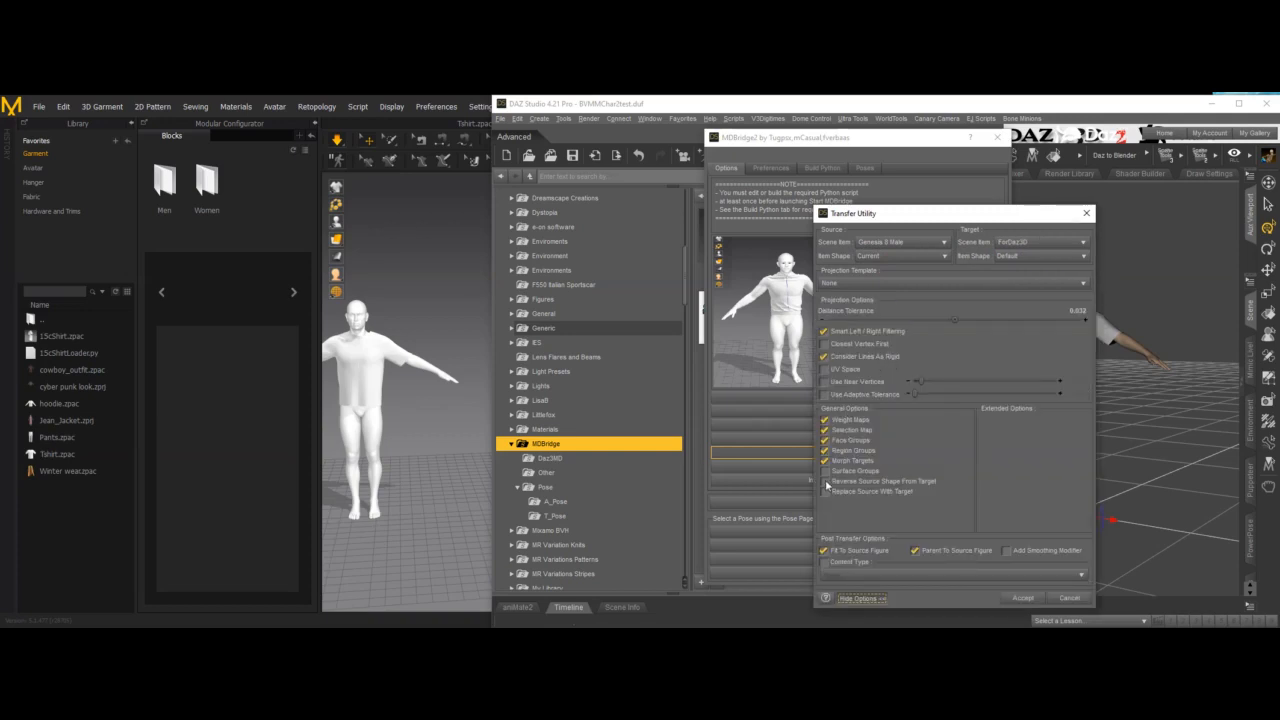
left_click(825, 483)
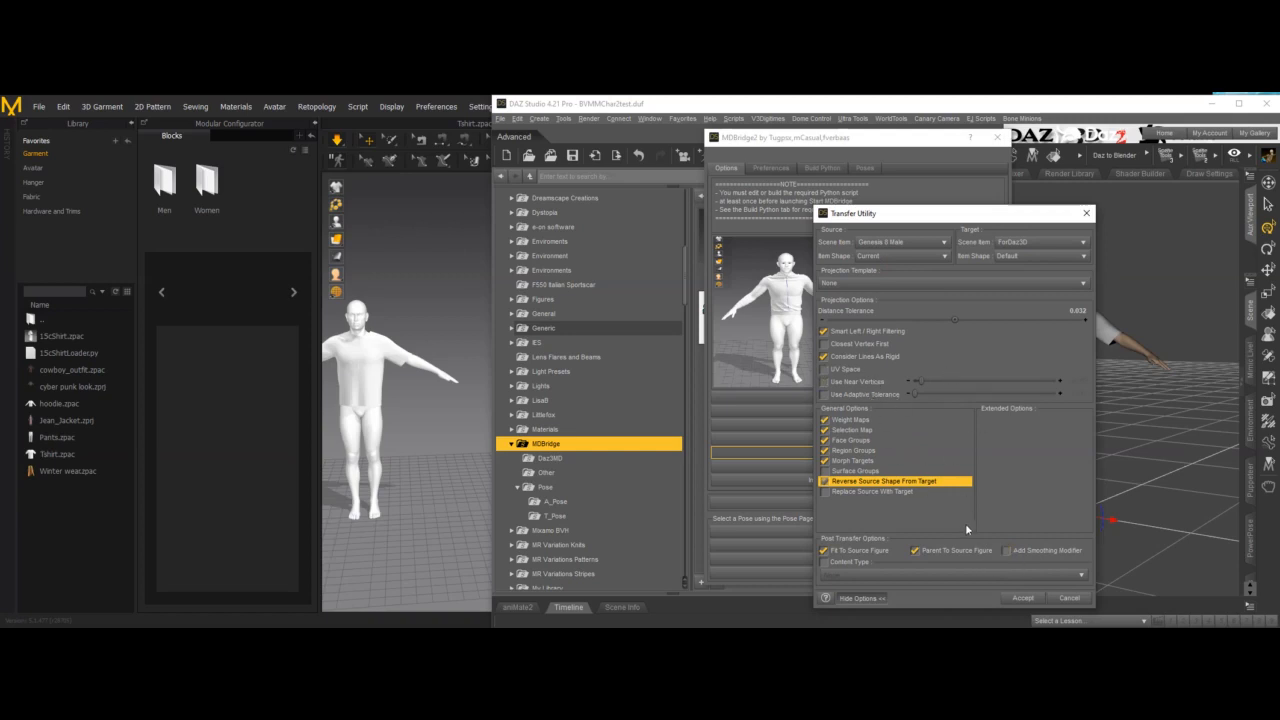
left_click(1021, 599)
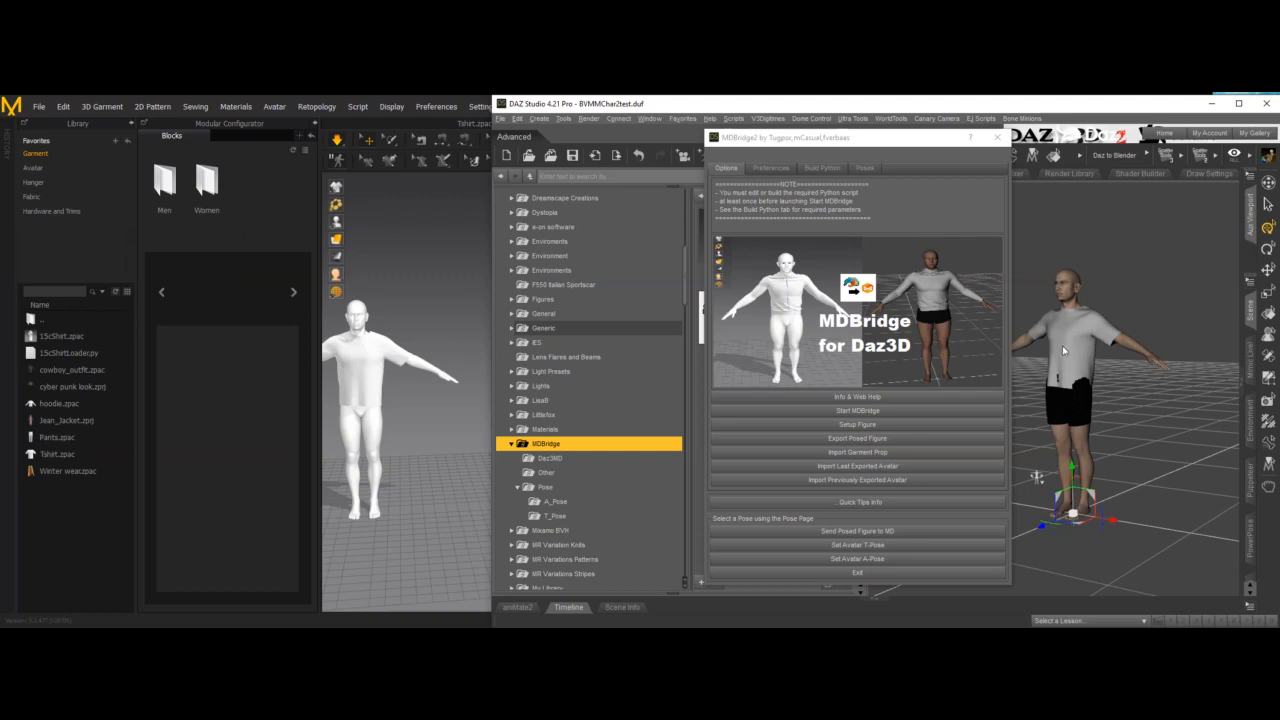
Apply a standing pose from the first row of MDBridge2's pose thumbnails to the figure wearing the T-shirt
left_click(864, 168)
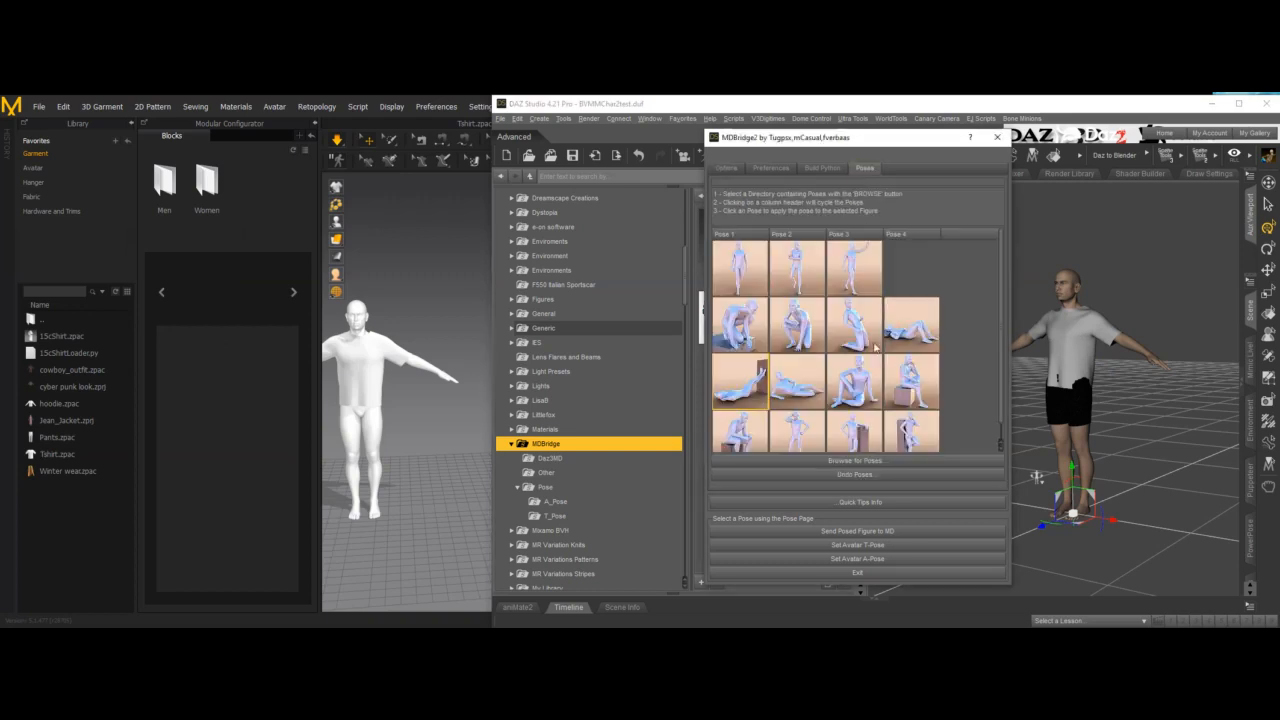
left_click(849, 262)
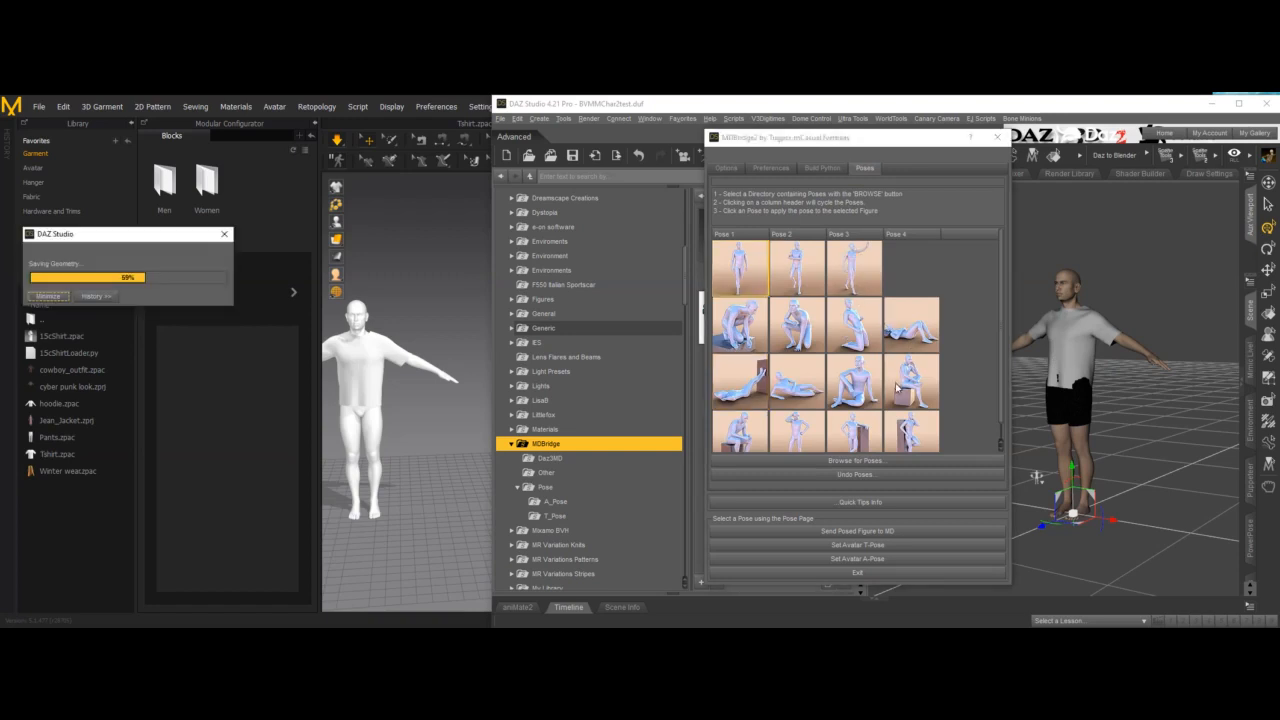